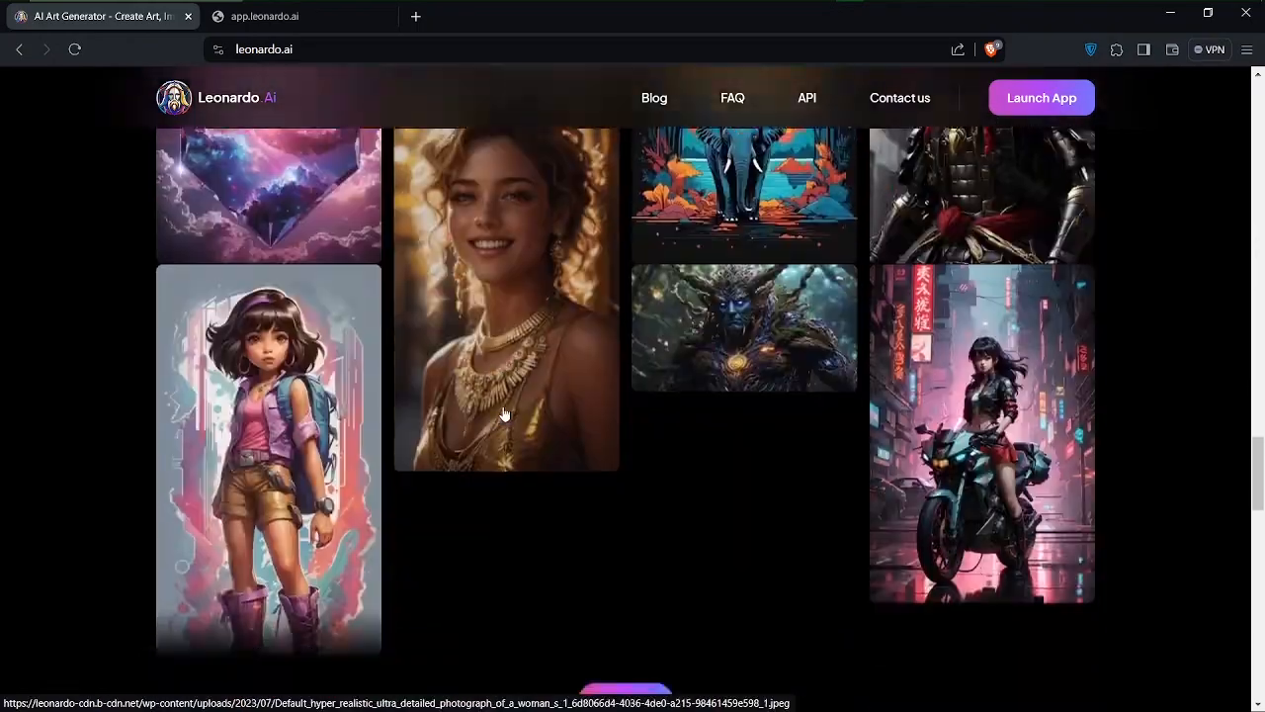
# Step: Launch the Leonardo.Ai web app from its homepage and sign in with the existing Google account
pyautogui.scroll(-5, 502, 413)
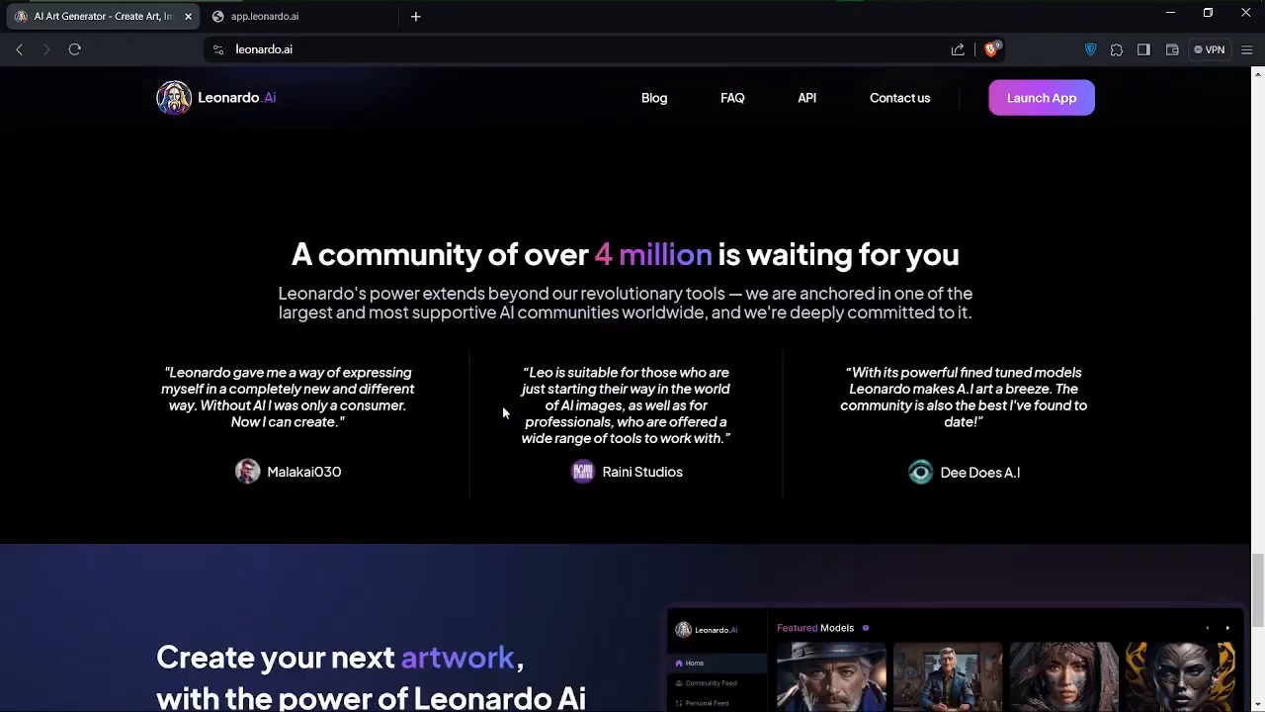
pyautogui.scroll(9, 481, 551)
pyautogui.press('Home')
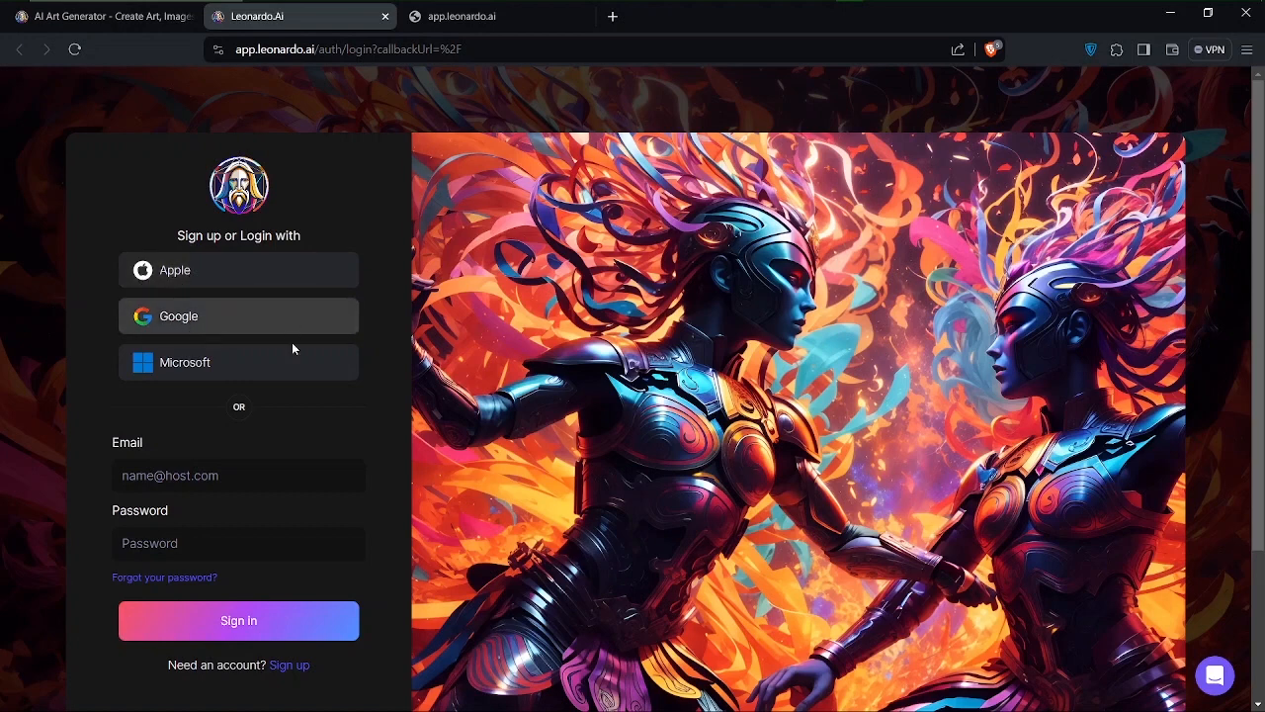
pyautogui.click(203, 476)
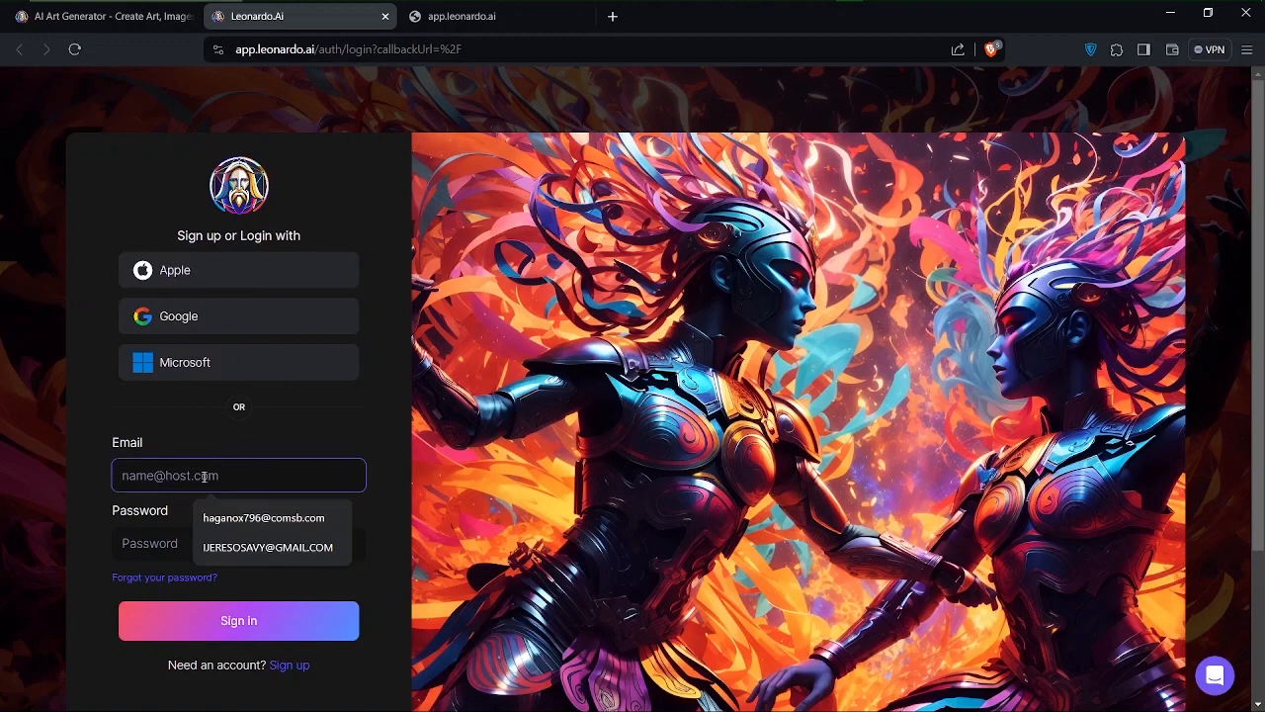
pyautogui.click(149, 535)
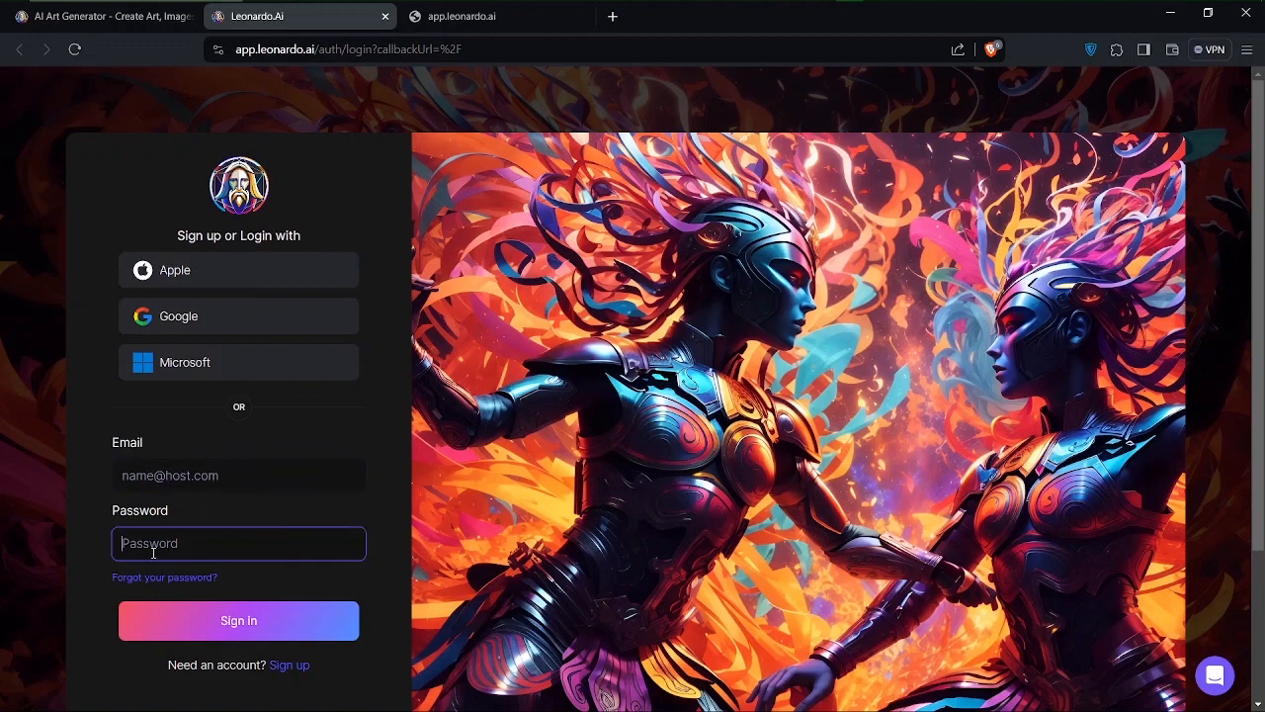
pyautogui.click(219, 316)
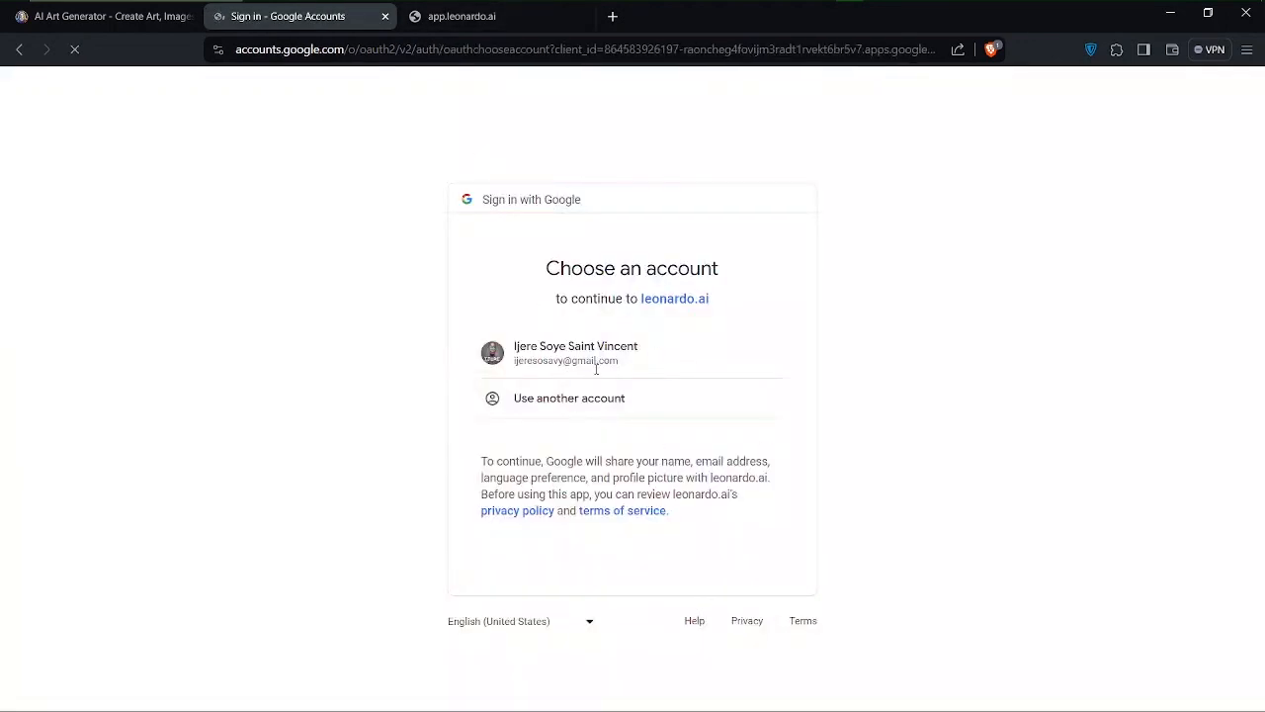
pyautogui.click(632, 353)
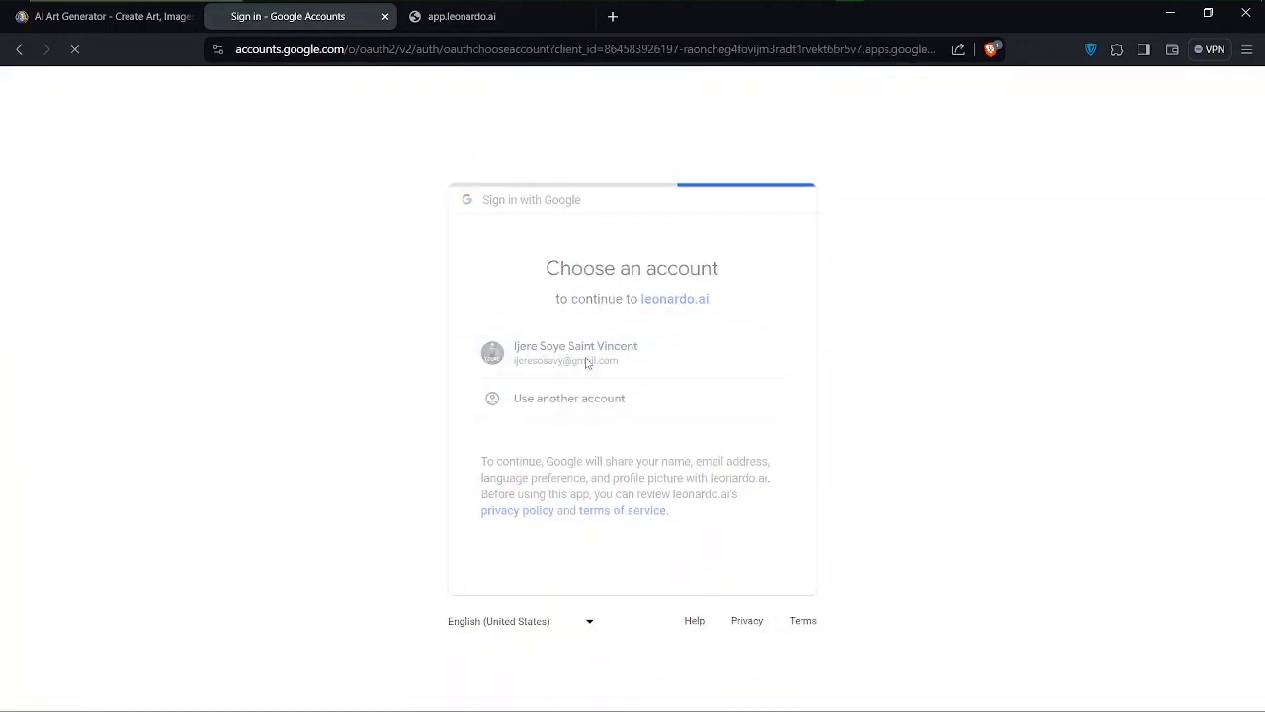
pyautogui.click(697, 462)
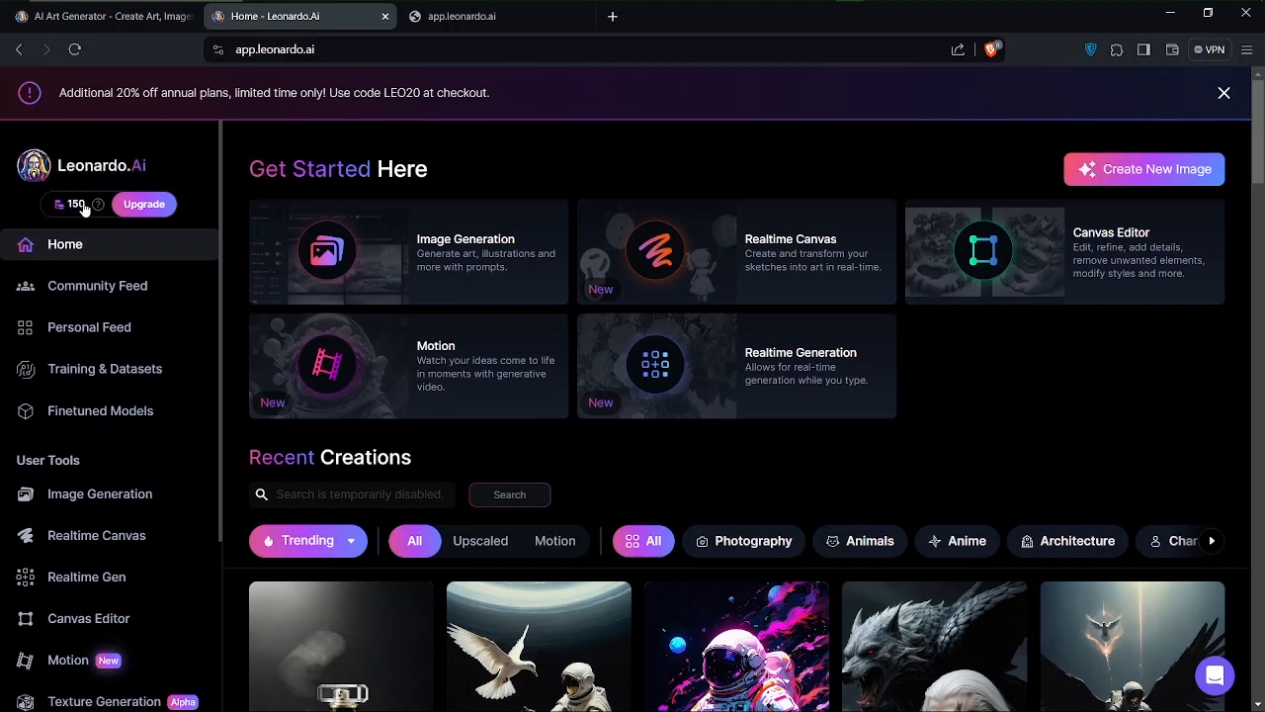
# Step: Dismiss the discount banner, and compare token allowances and features of the subscription plans before returning to the home page
pyautogui.moveTo(97, 207)
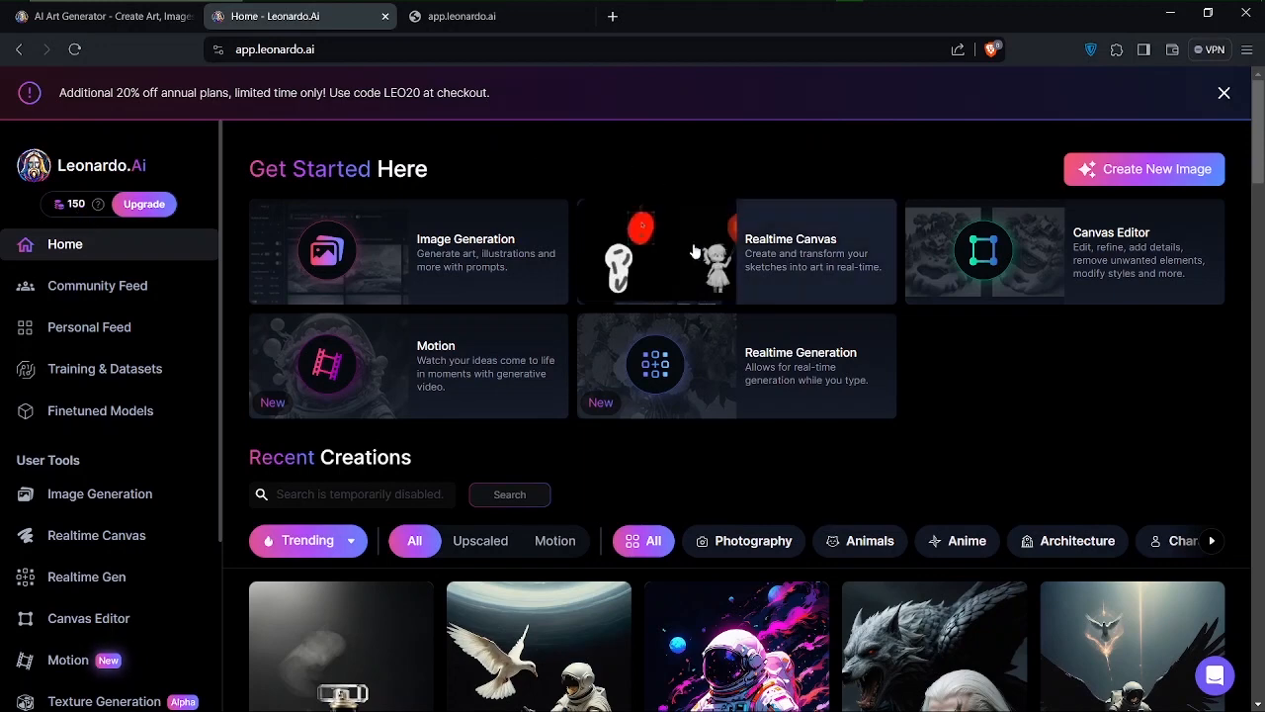
pyautogui.click(1223, 94)
pyautogui.click(134, 151)
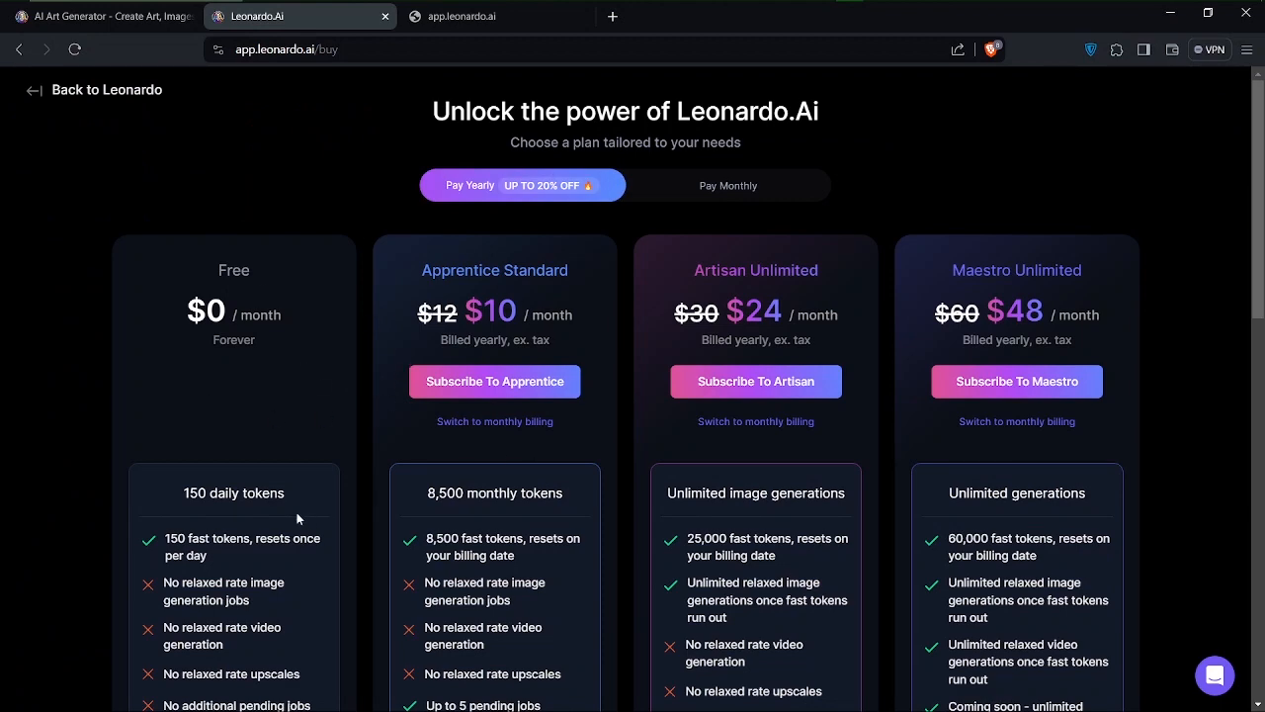
pyautogui.scroll(-2, 297, 512)
pyautogui.scroll(-1, 227, 583)
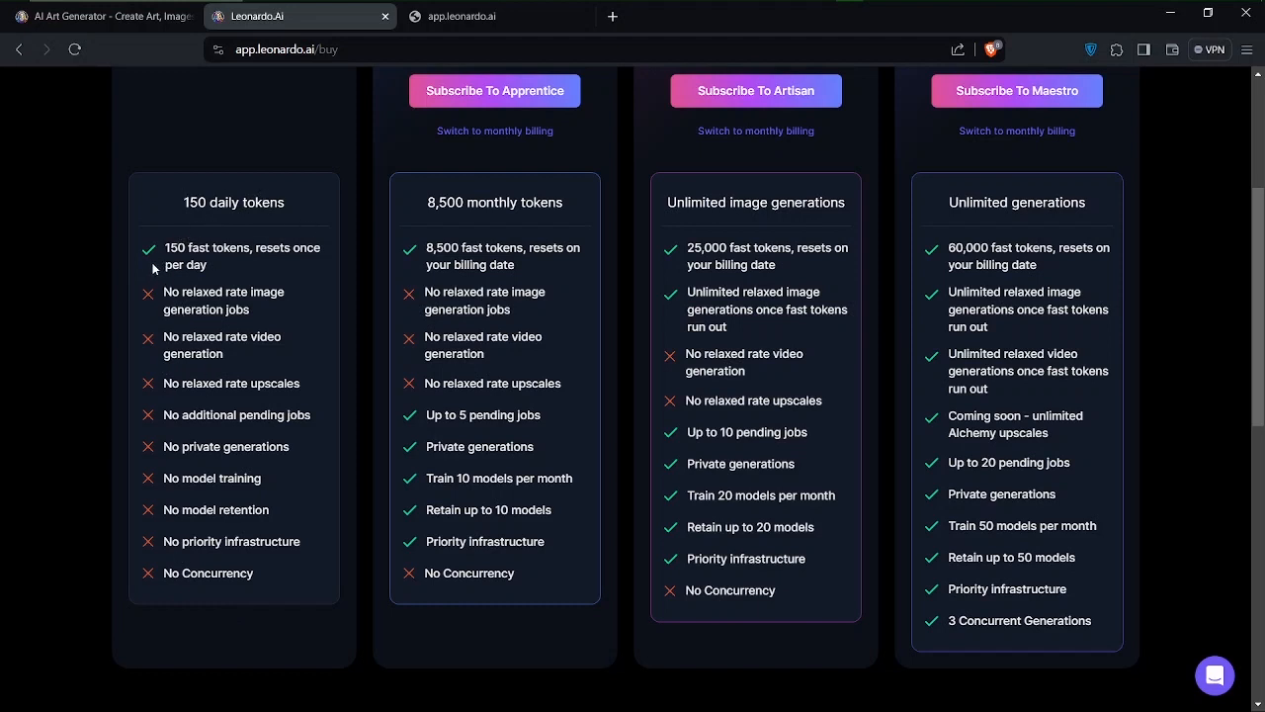
pyautogui.scroll(3, 590, 432)
pyautogui.scroll(-4, 734, 506)
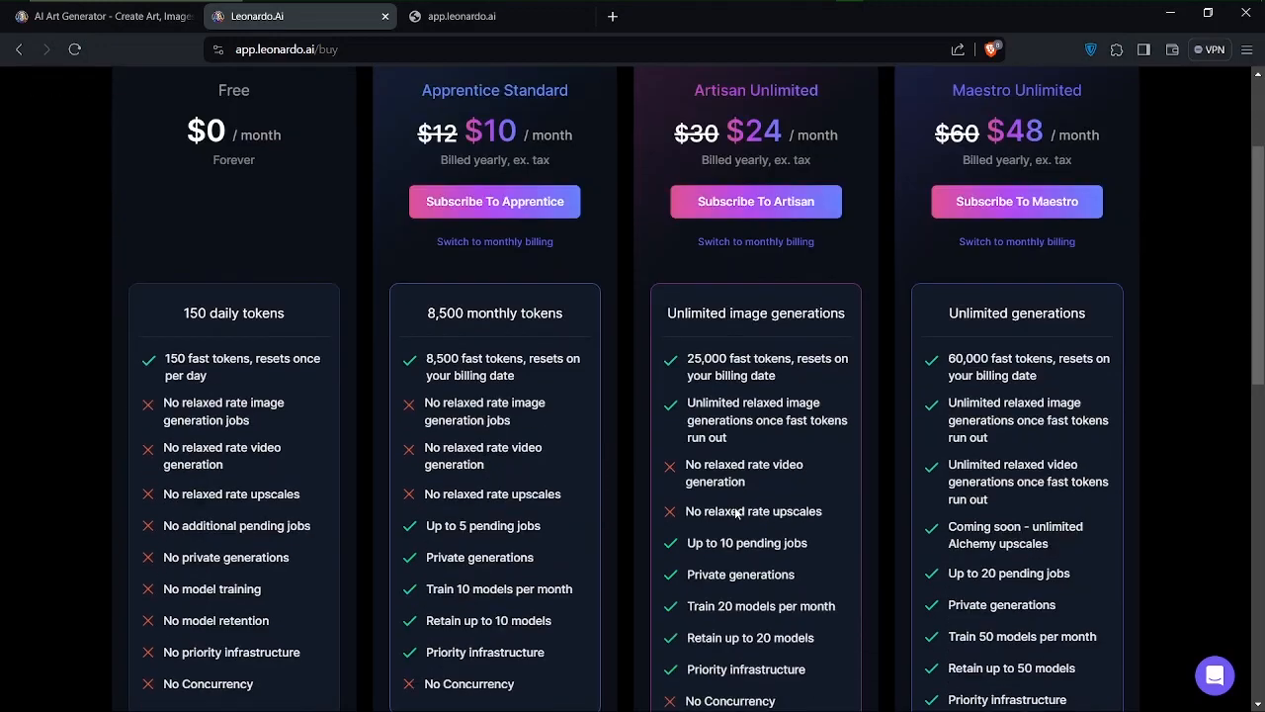
pyautogui.scroll(2, 483, 415)
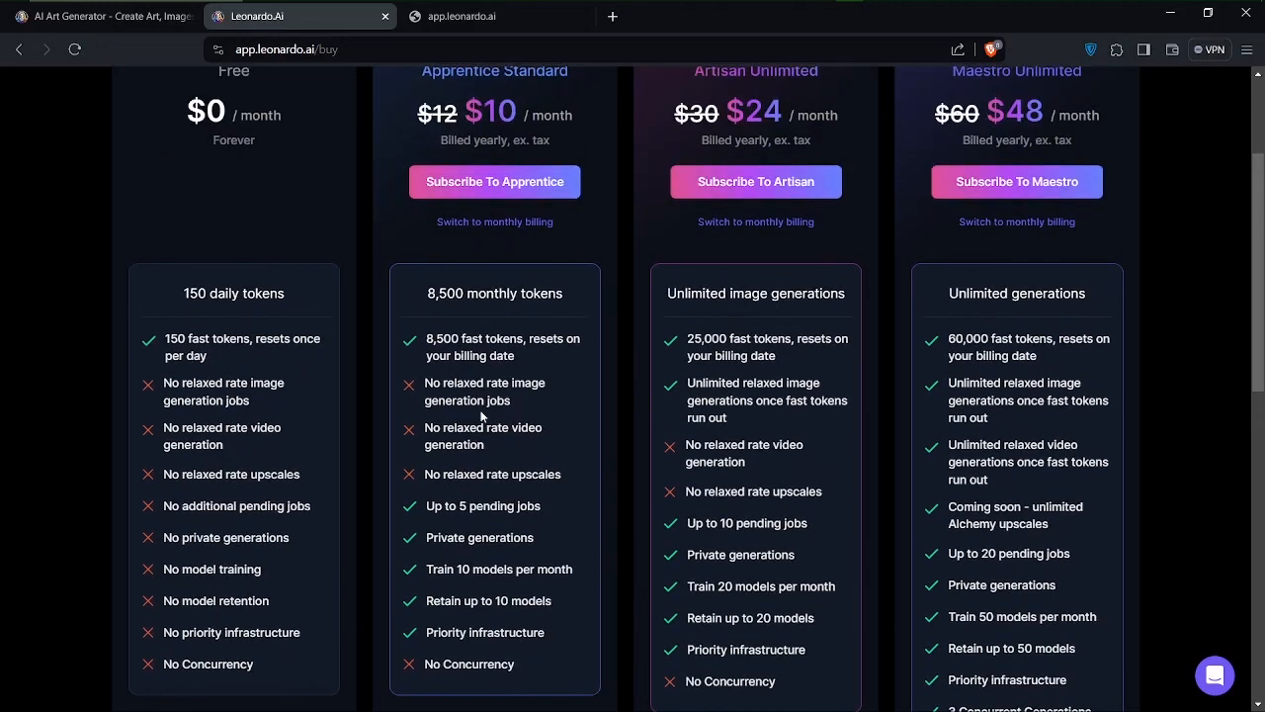
pyautogui.scroll(-4, 483, 415)
pyautogui.scroll(3, 482, 415)
pyautogui.scroll(3, 482, 415)
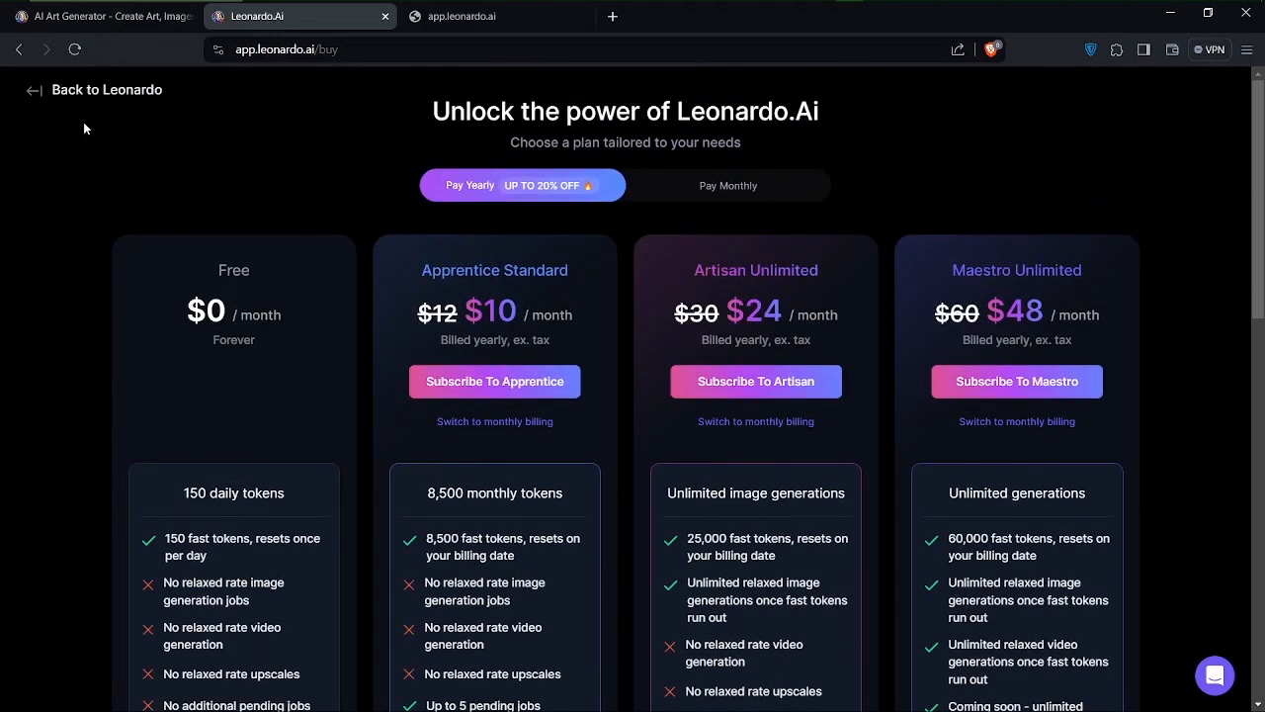
pyautogui.click(29, 93)
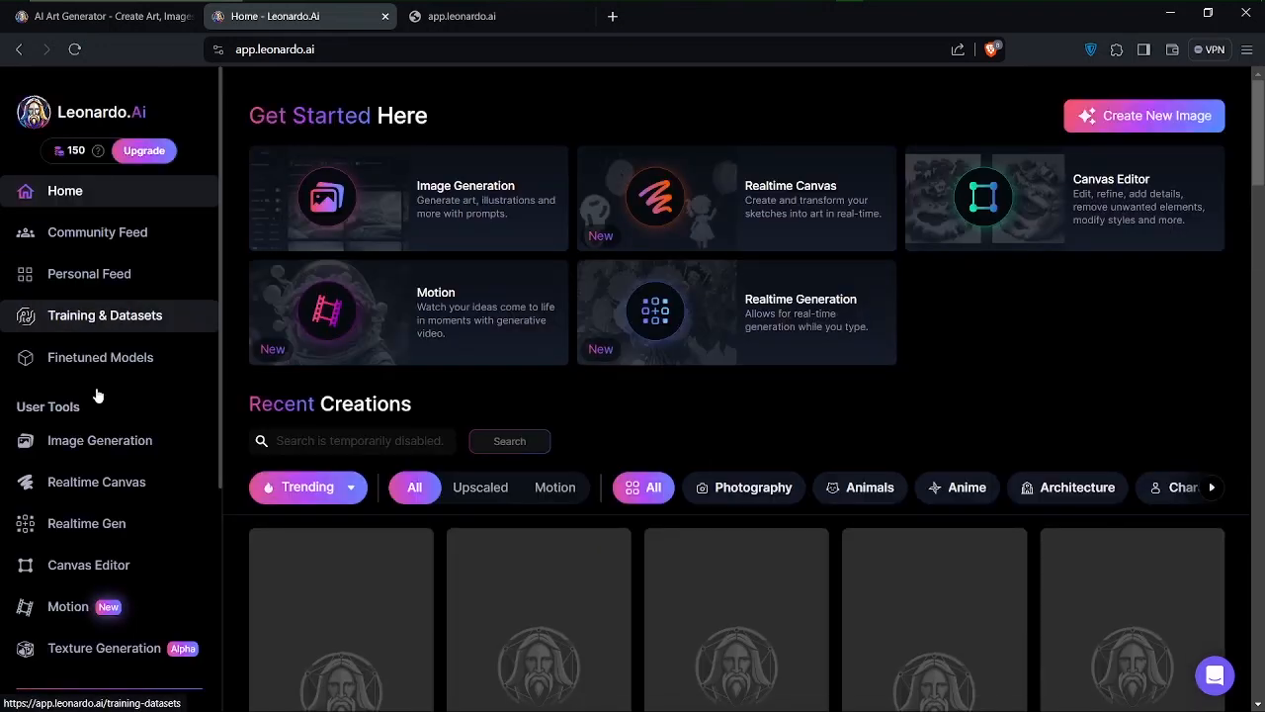
# Step: Open the Image Generation tool and set the number of images to 3
pyautogui.scroll(-2, 525, 441)
pyautogui.scroll(2, 525, 441)
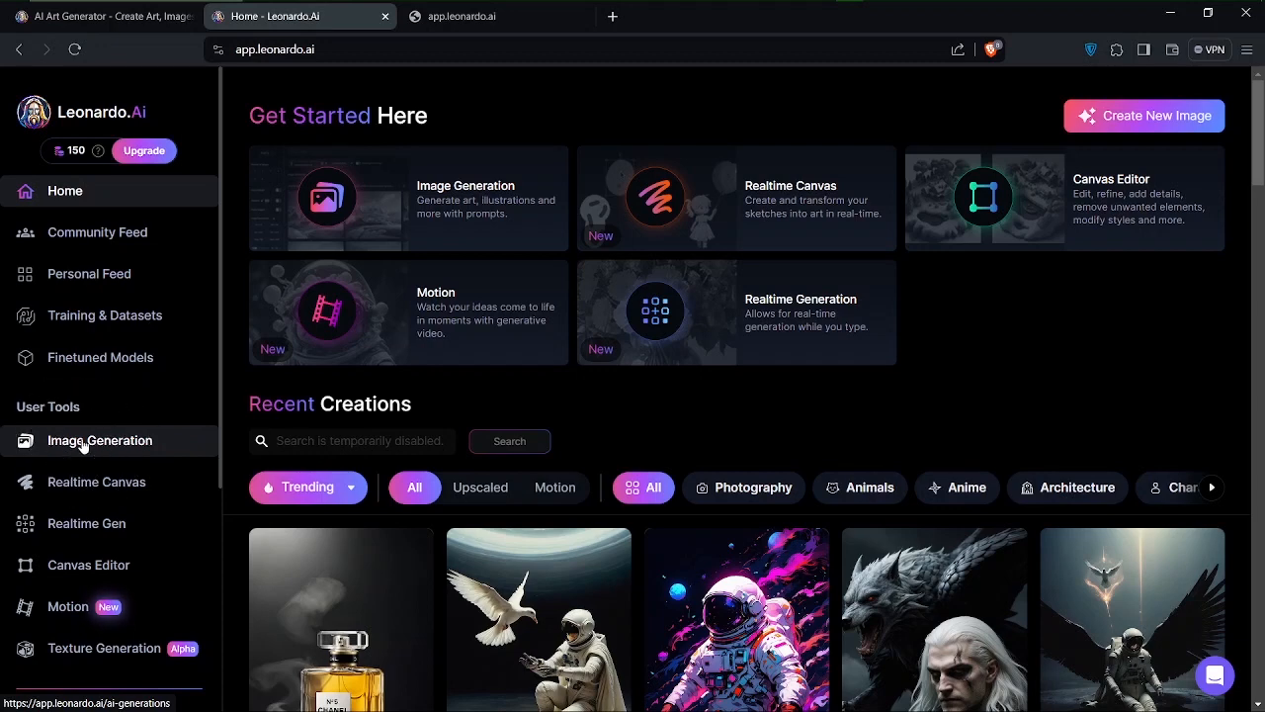
pyautogui.click(83, 446)
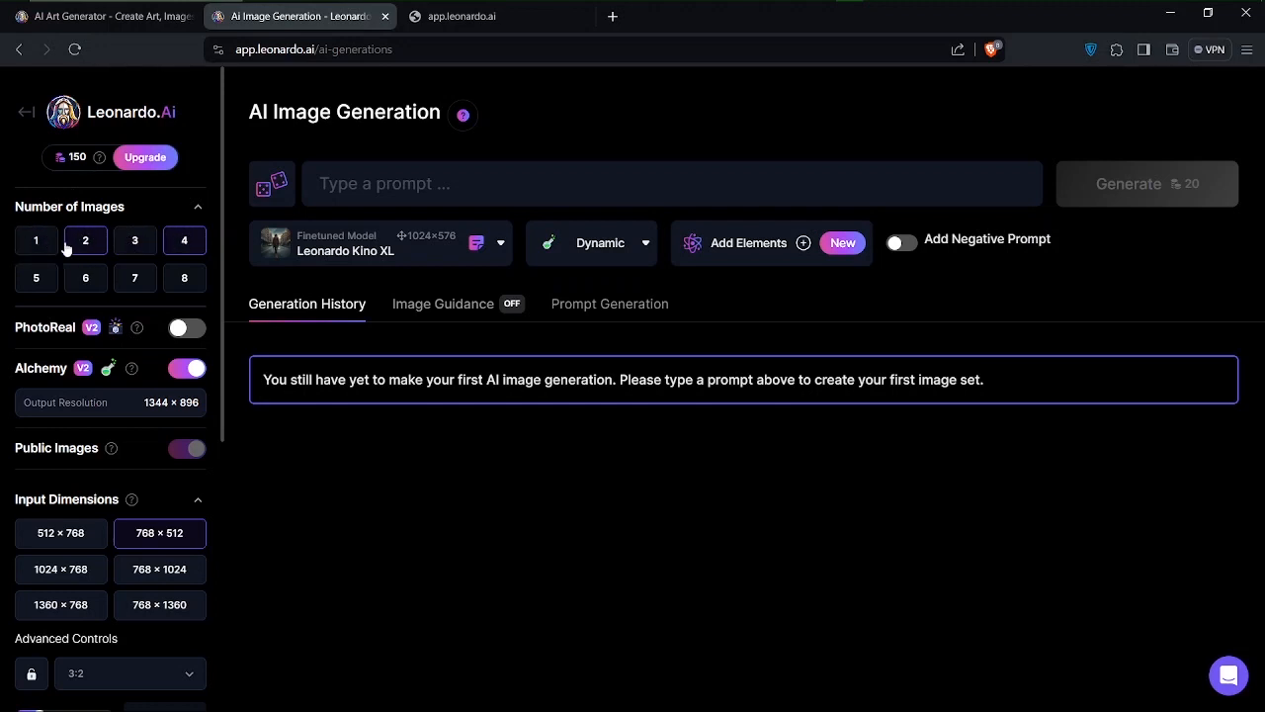
pyautogui.click(131, 244)
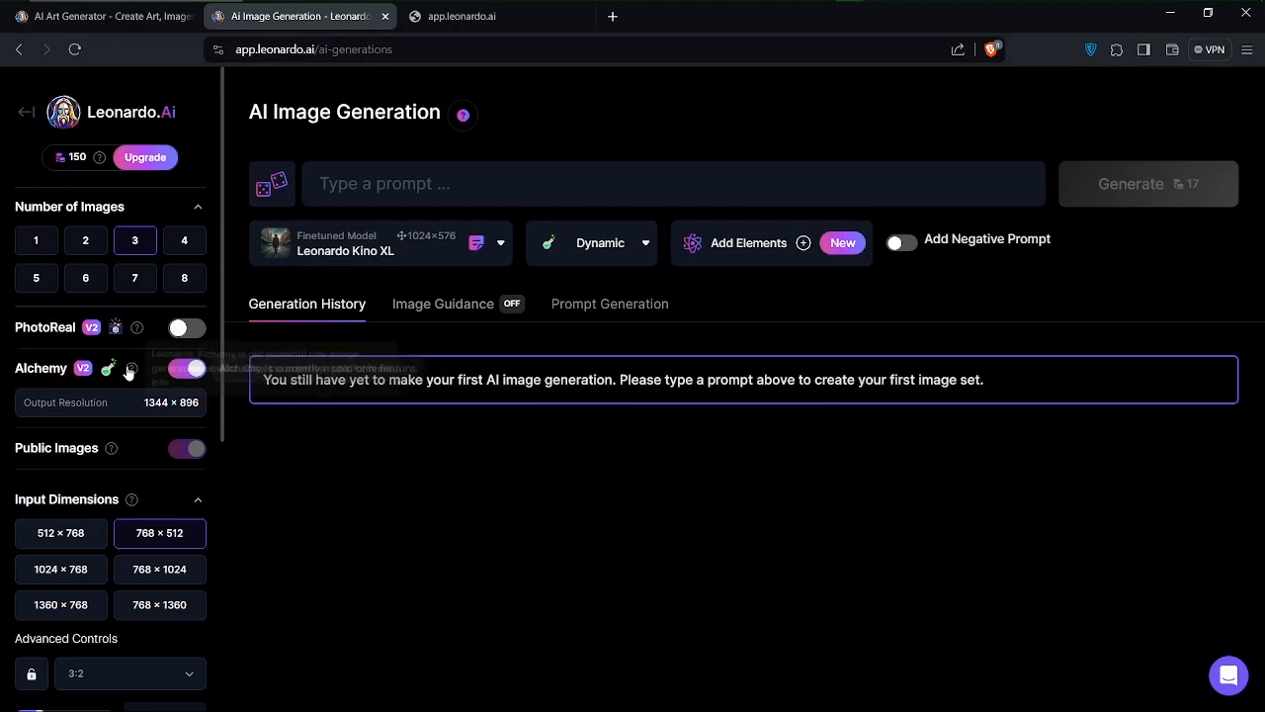
# Step: Review the Alchemy and remaining generation settings, and go to Image Guidance from the notice about moved image inputs
pyautogui.moveTo(133, 373)
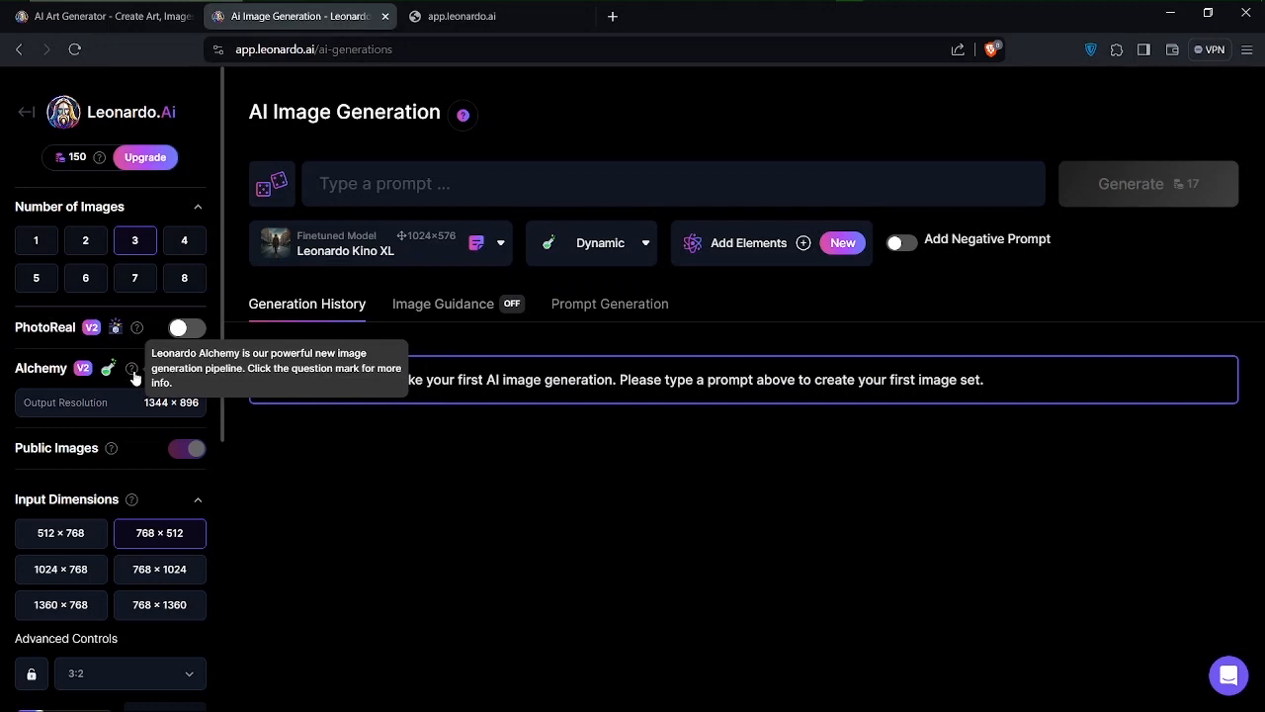
pyautogui.scroll(-1, 134, 496)
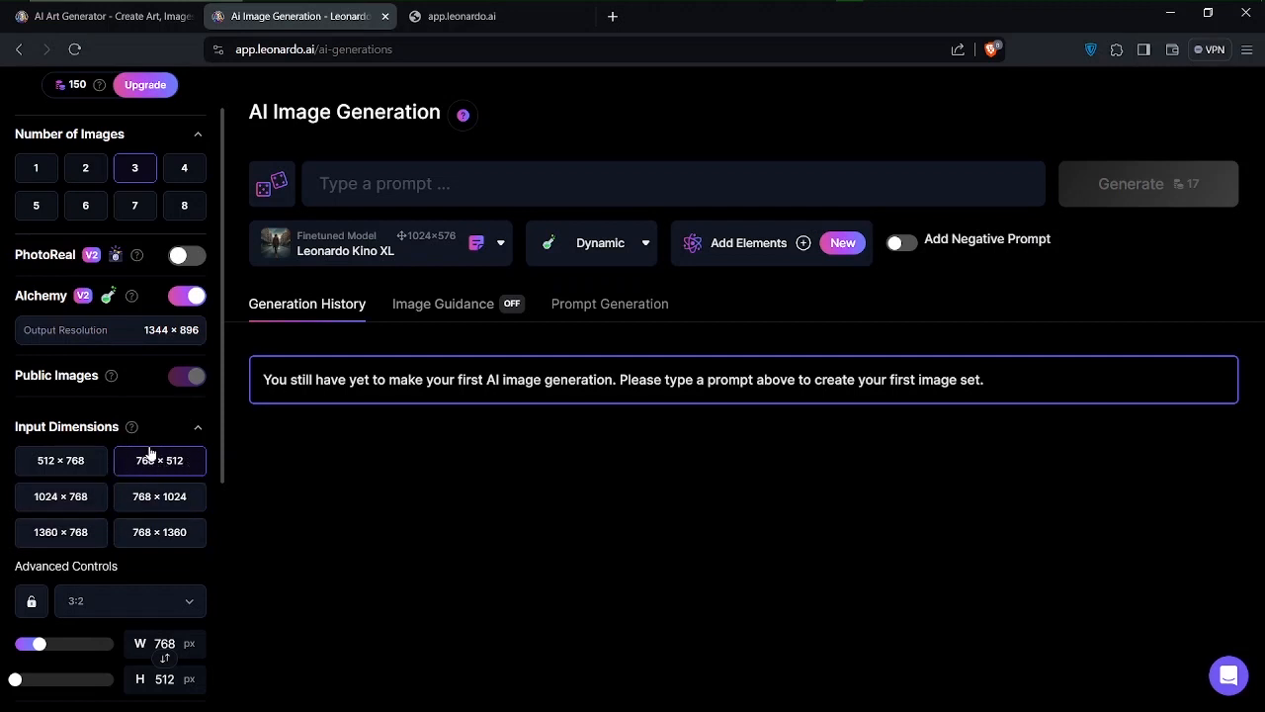
pyautogui.scroll(-3, 150, 465)
pyautogui.scroll(-2, 150, 444)
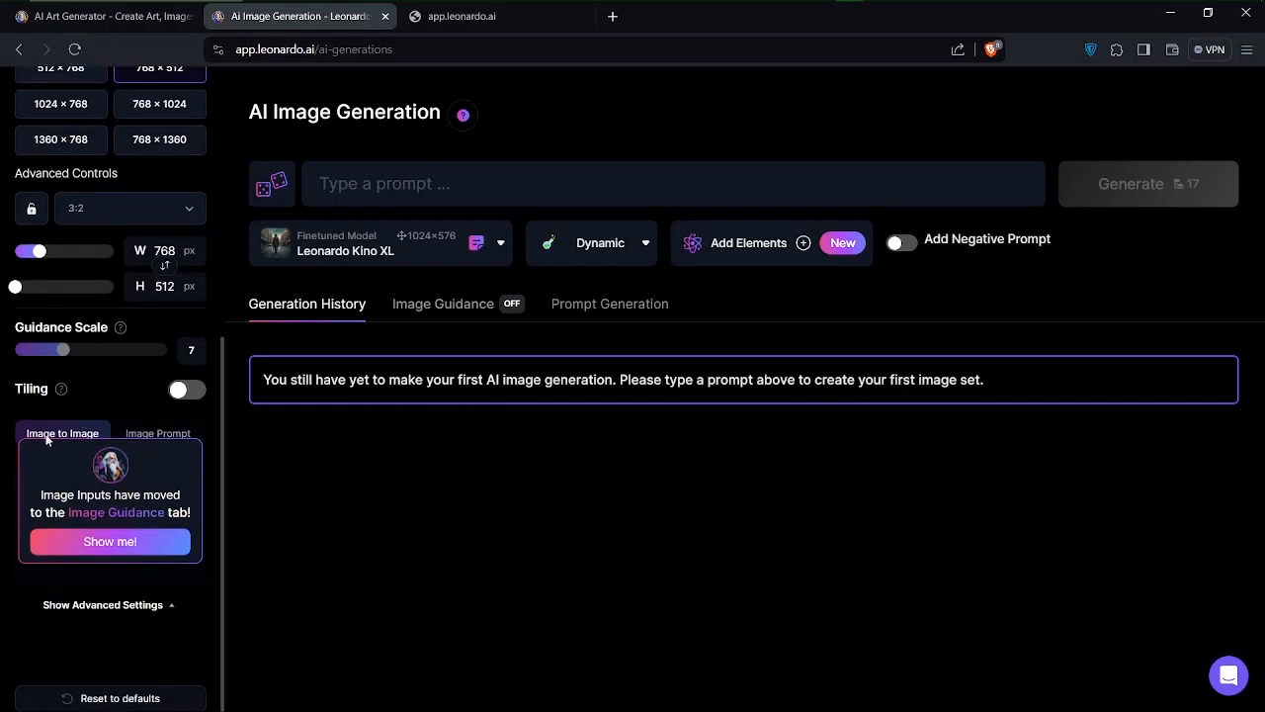
pyautogui.click(61, 433)
pyautogui.click(63, 435)
pyautogui.click(110, 545)
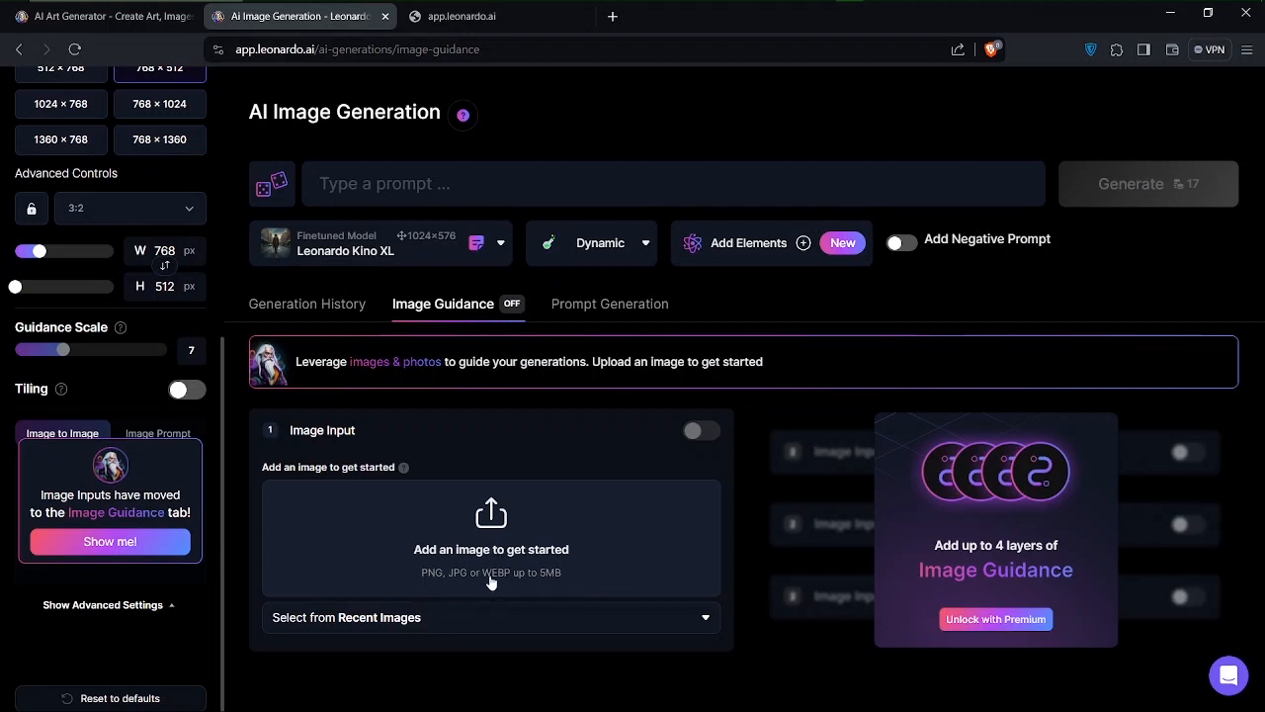
pyautogui.click(547, 584)
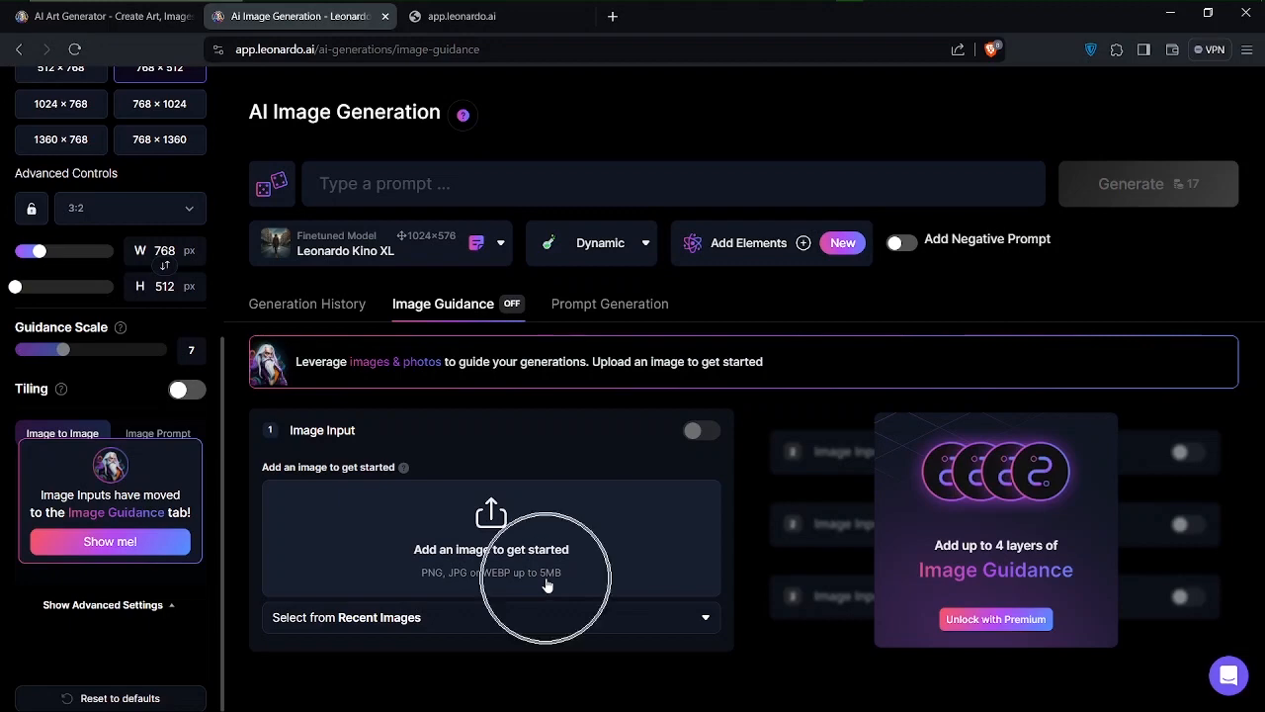
pyautogui.click(459, 570)
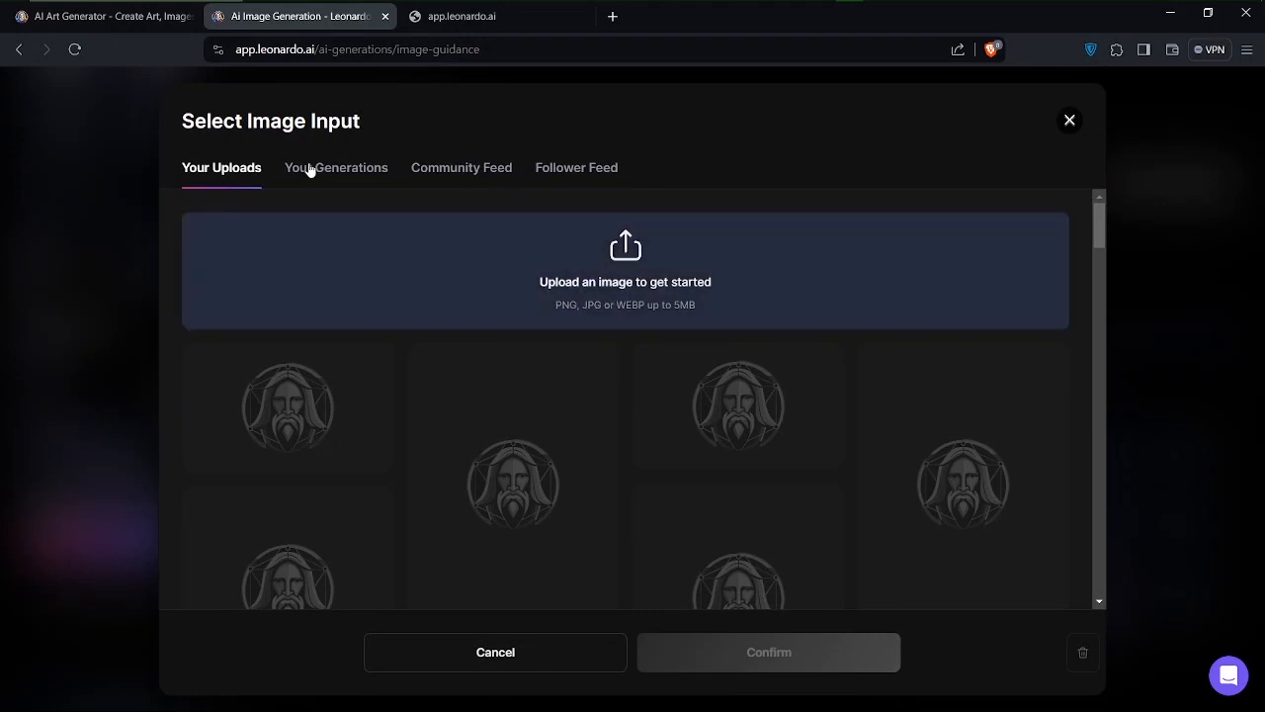
pyautogui.moveTo(545, 133); pyautogui.dragTo(1069, 125)
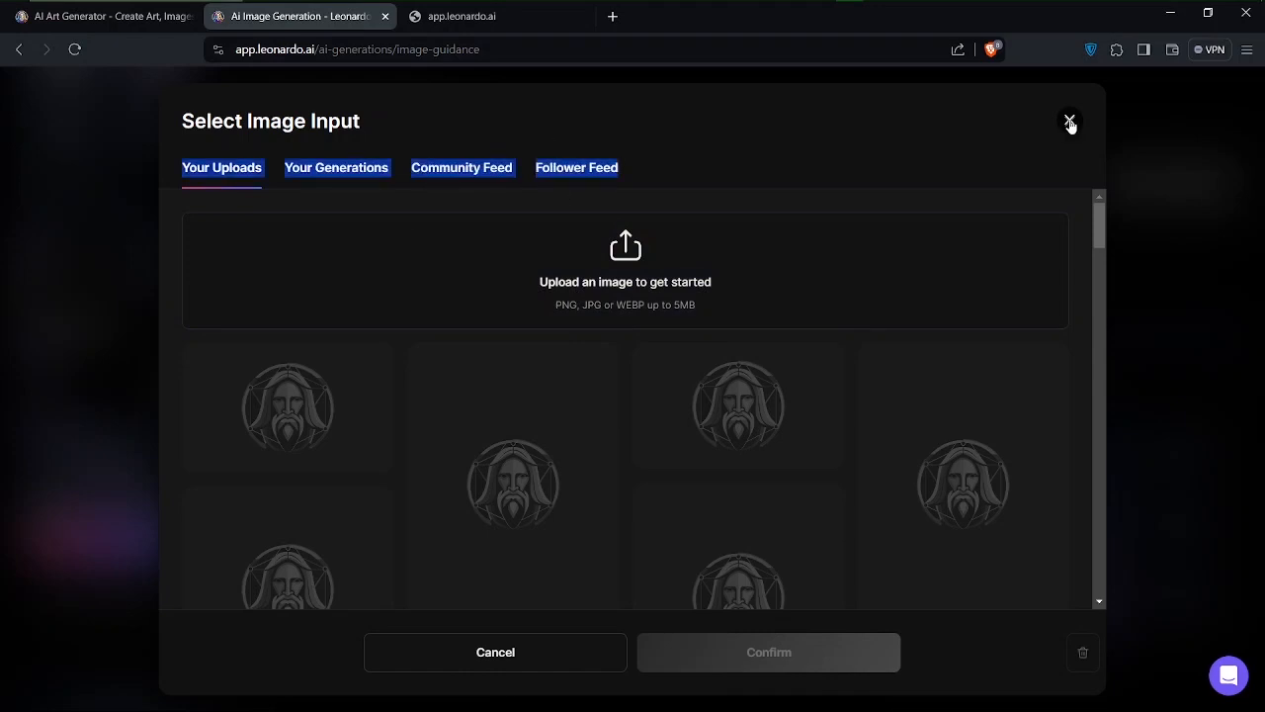
pyautogui.click(1070, 122)
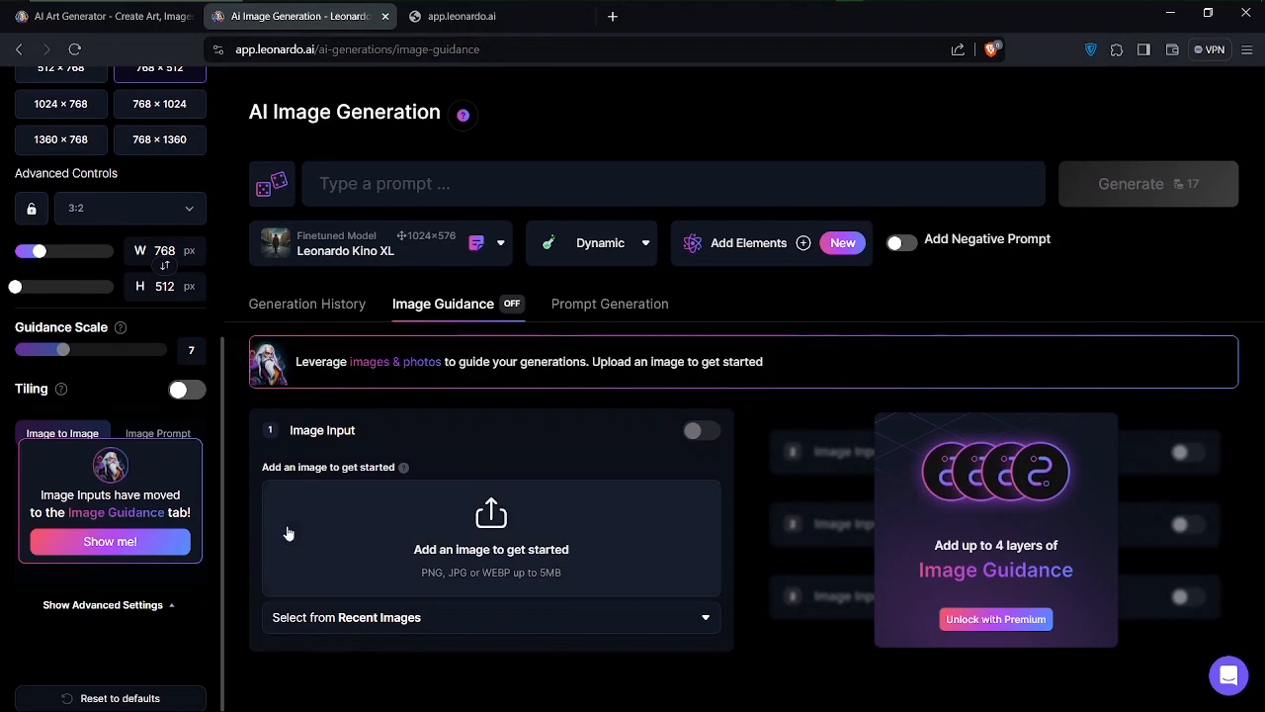
# Step: Open the image input selection and browse the available images in Your Generations and the Community Feed
pyautogui.click(454, 534)
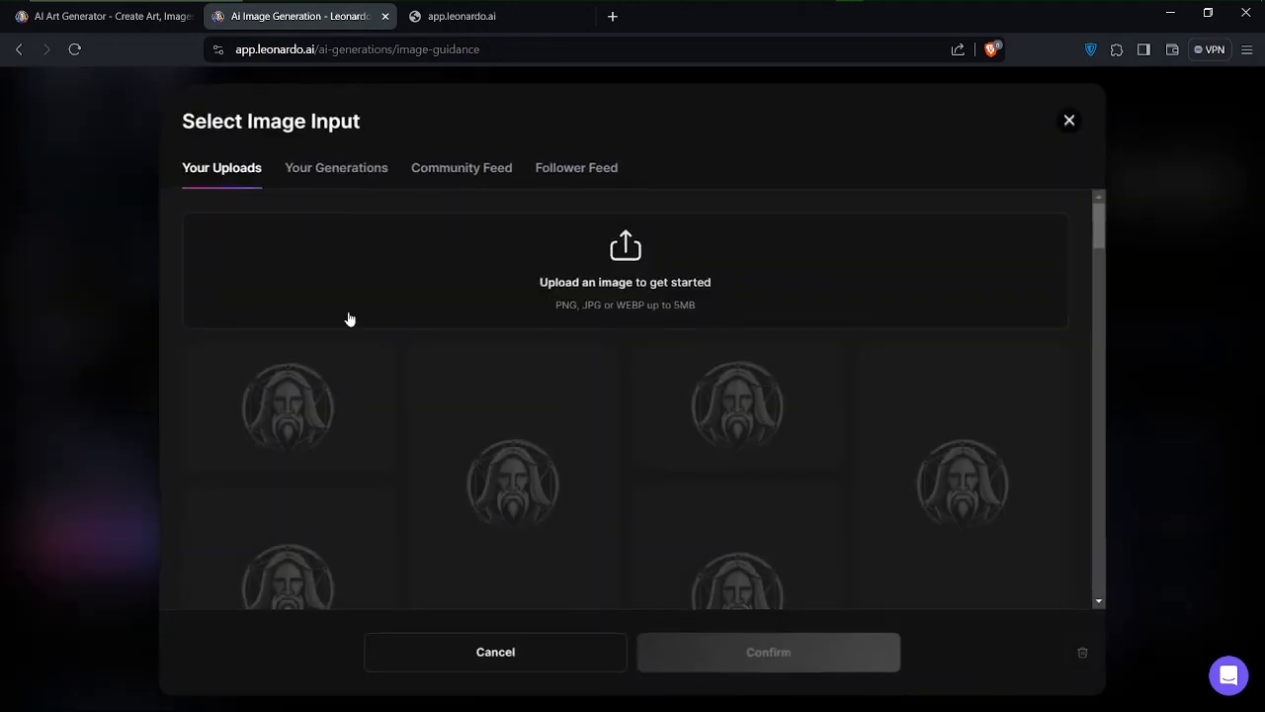
pyautogui.click(301, 170)
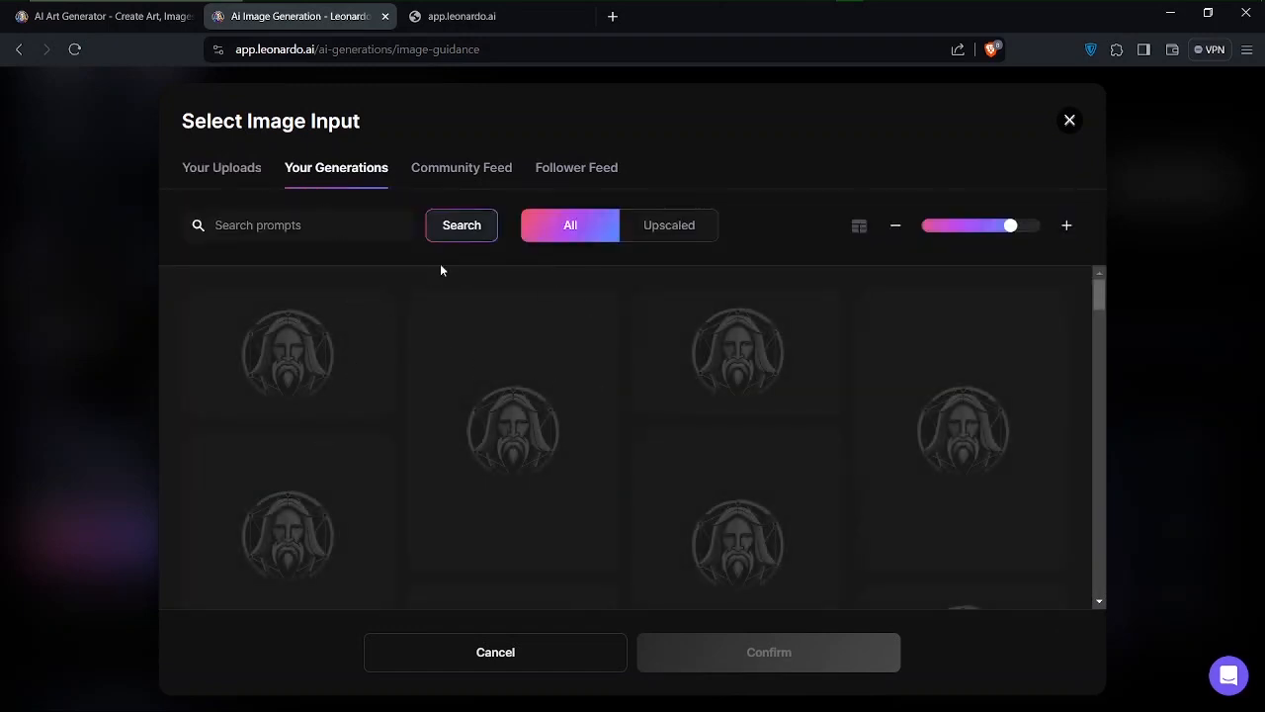
pyautogui.click(472, 173)
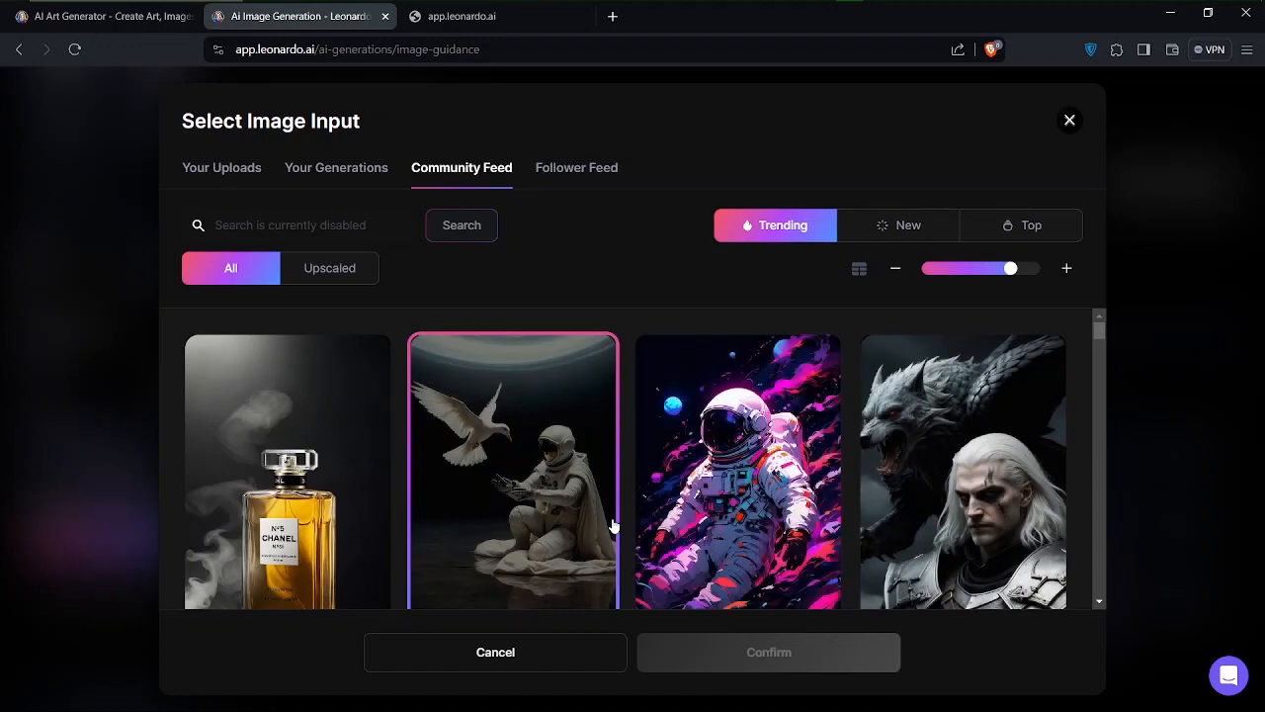
pyautogui.scroll(-3, 613, 524)
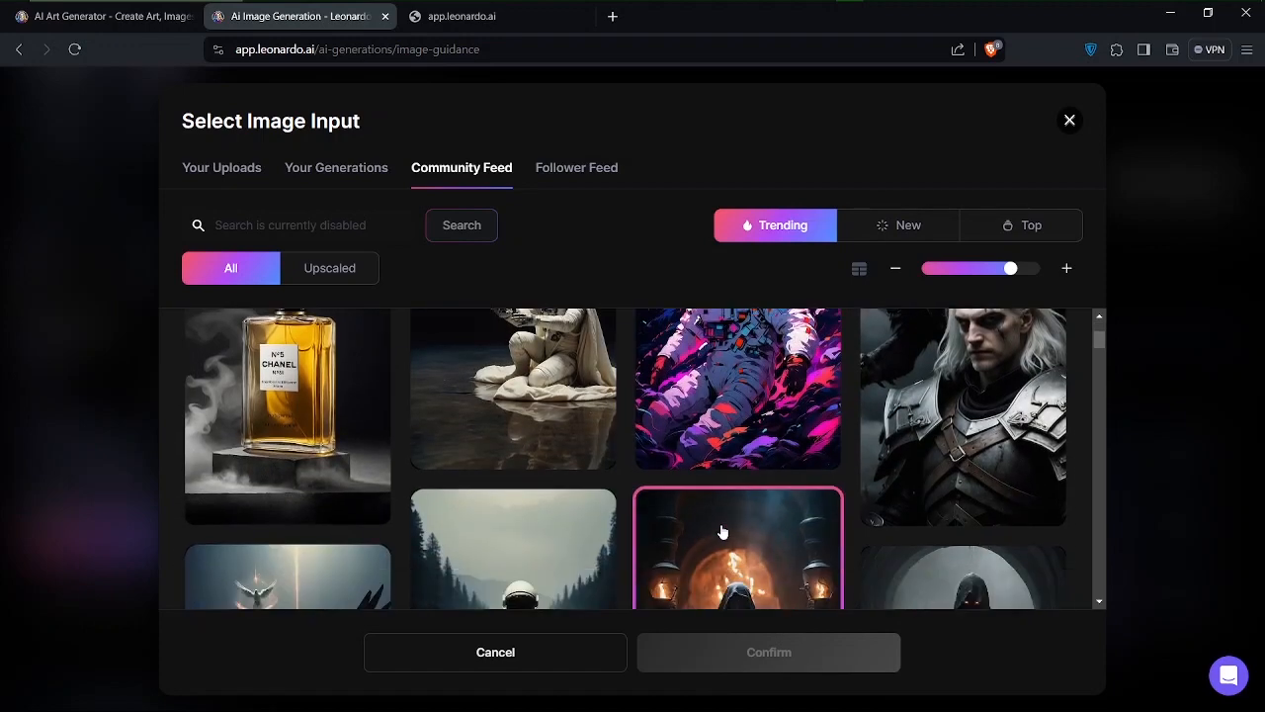
pyautogui.scroll(-3, 723, 532)
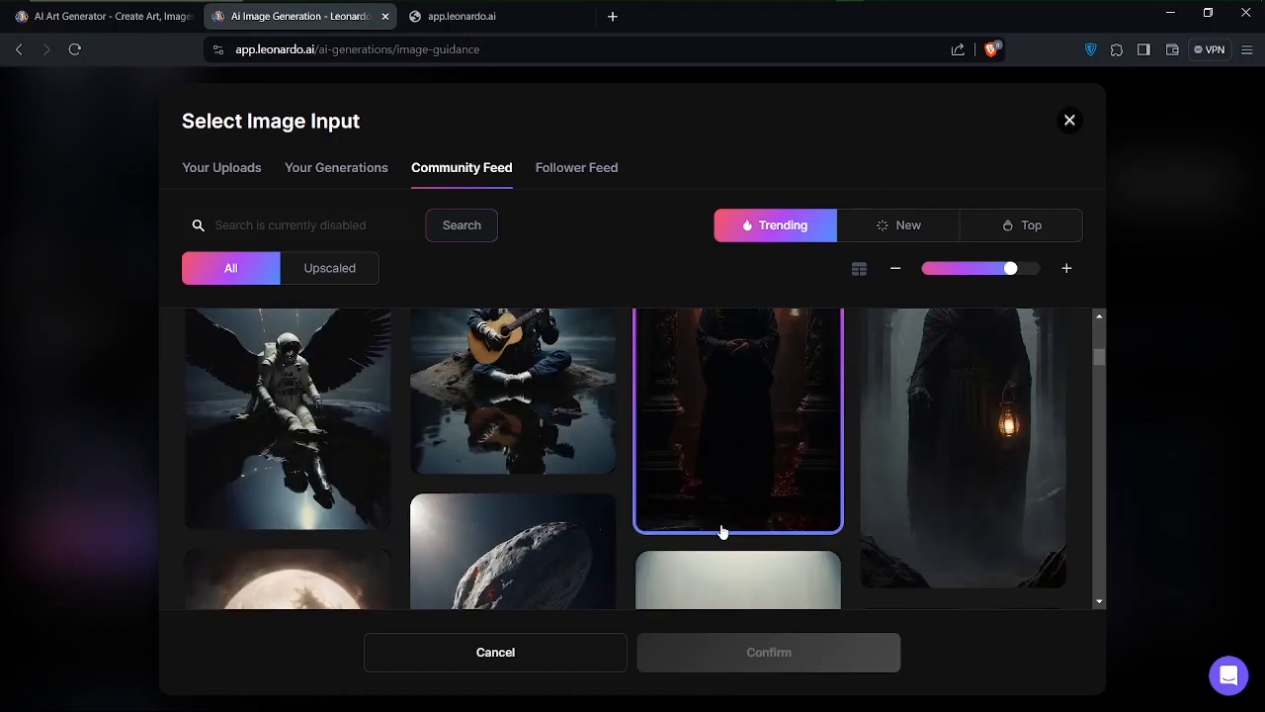
pyautogui.scroll(-1, 722, 530)
pyautogui.scroll(6, 598, 467)
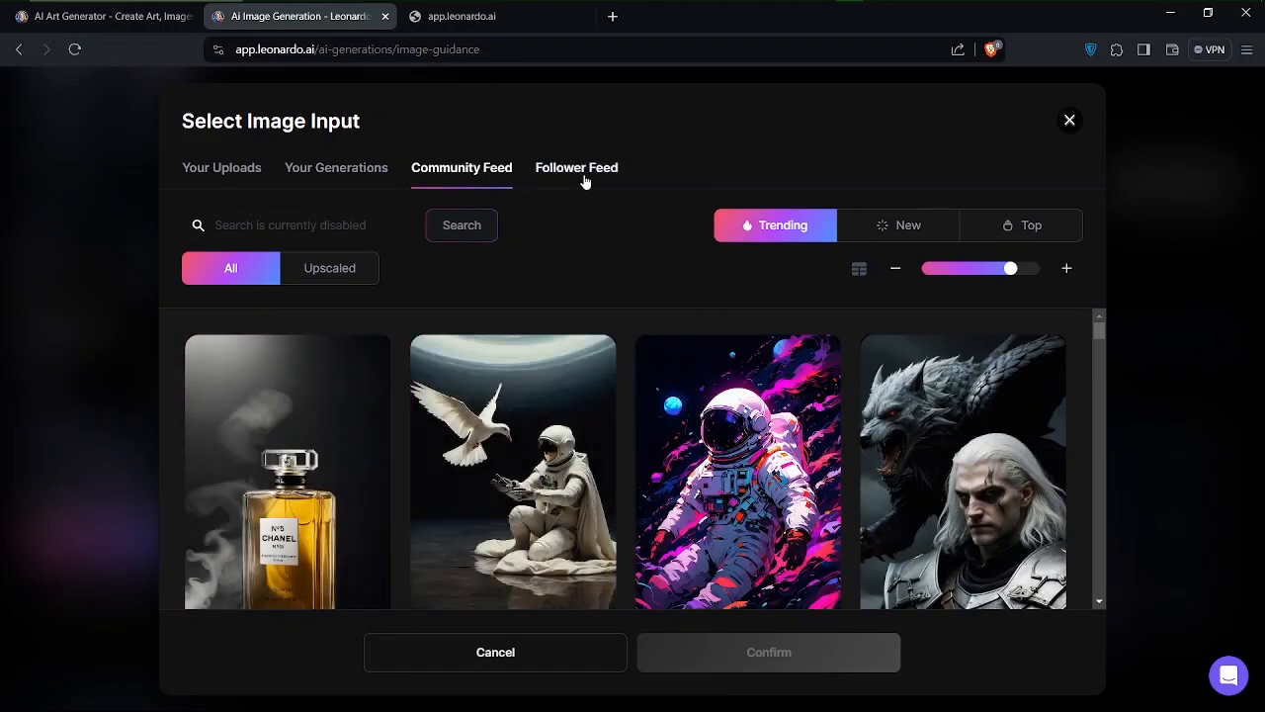
# Step: Upload the photo of the man in the patterned shirt as the Image to Image source
pyautogui.click(316, 174)
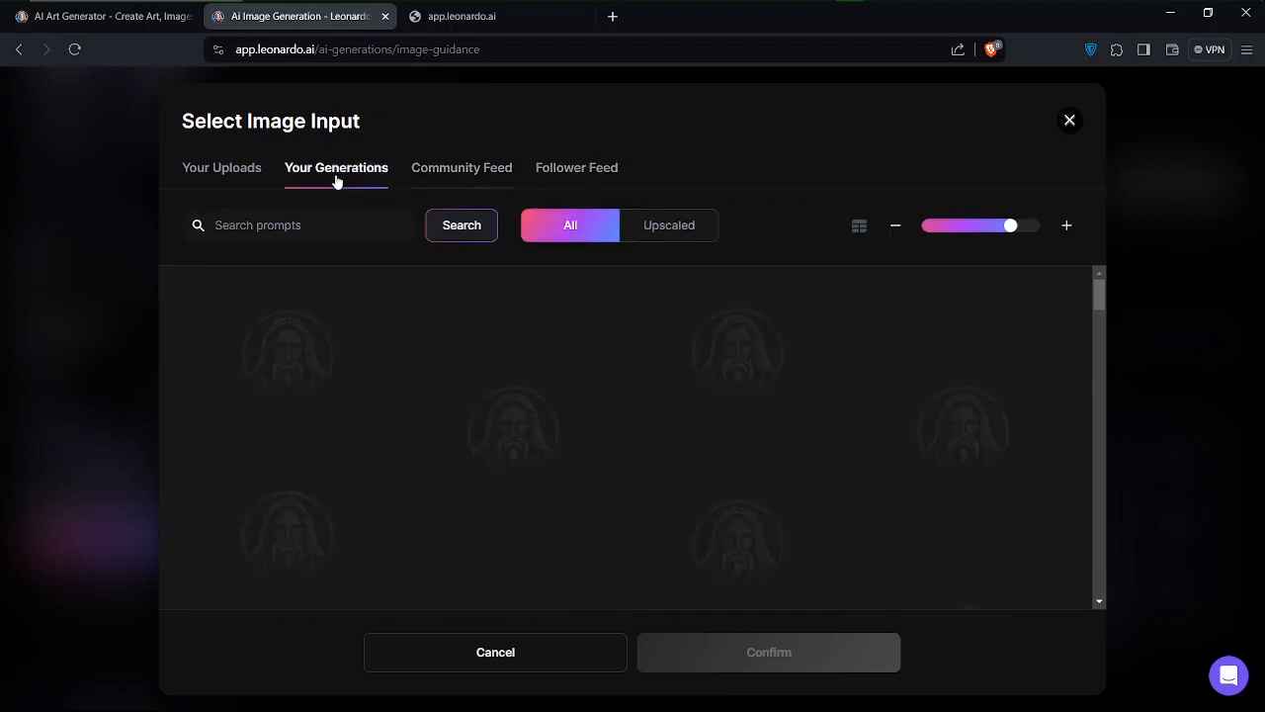
pyautogui.click(194, 169)
pyautogui.moveTo(623, 285); pyautogui.dragTo(658, 283)
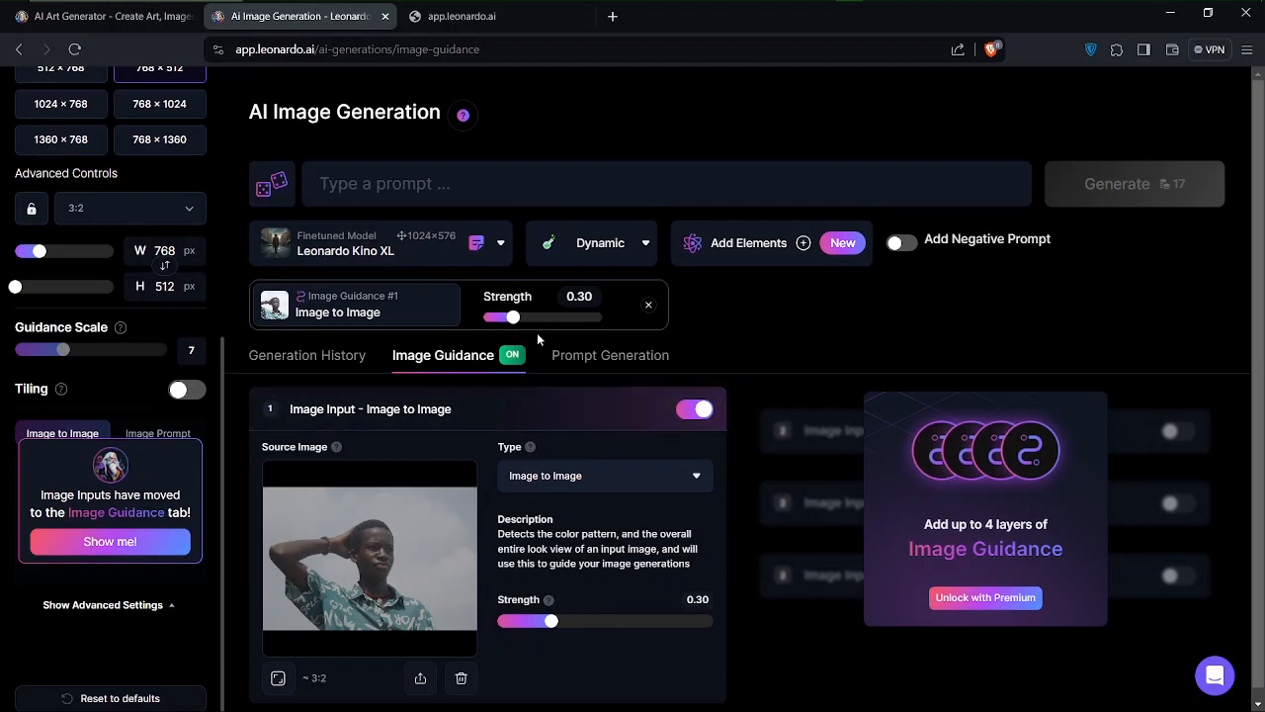
# Step: Set the Image to Image guidance strength to 0.75
pyautogui.moveTo(512, 318); pyautogui.dragTo(584, 319)
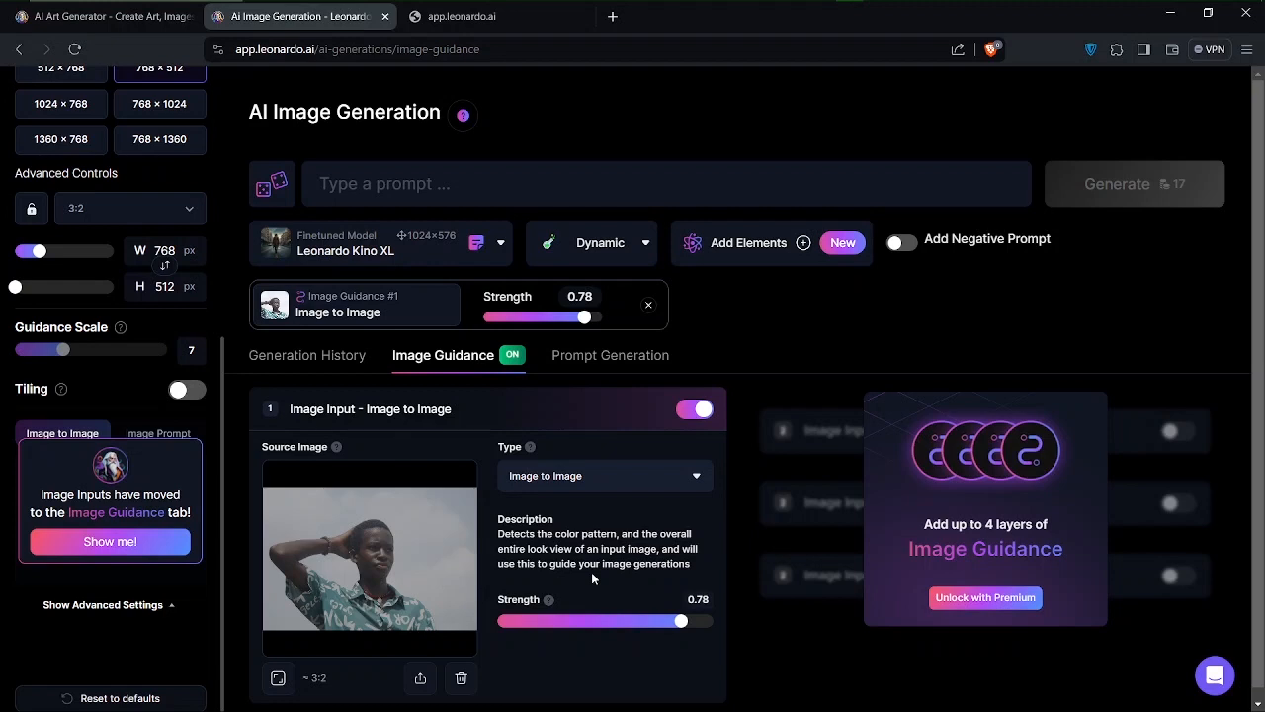
pyautogui.click(678, 624)
pyautogui.moveTo(680, 626); pyautogui.dragTo(677, 623)
pyautogui.moveTo(689, 629); pyautogui.dragTo(672, 621)
# Step: Review the guidance types available for the image input, including Depth, Edge, Pose to Image and Text Image Input
pyautogui.click(696, 479)
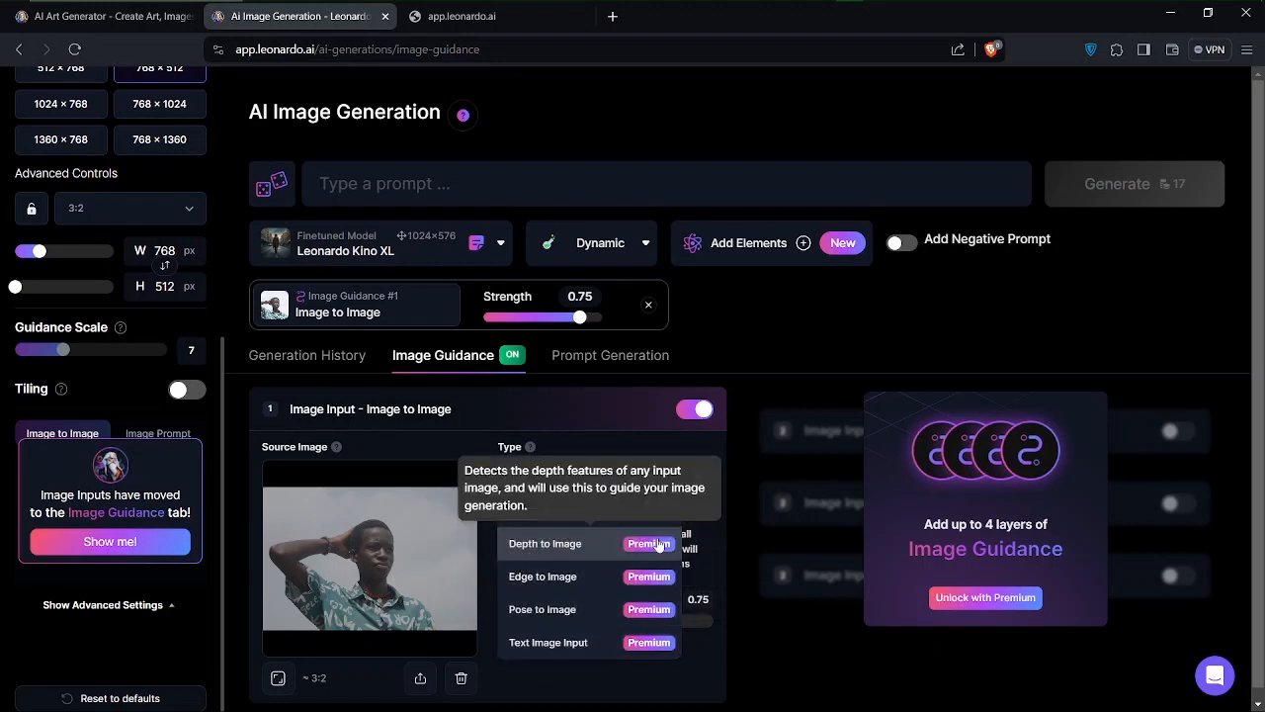
pyautogui.click(694, 478)
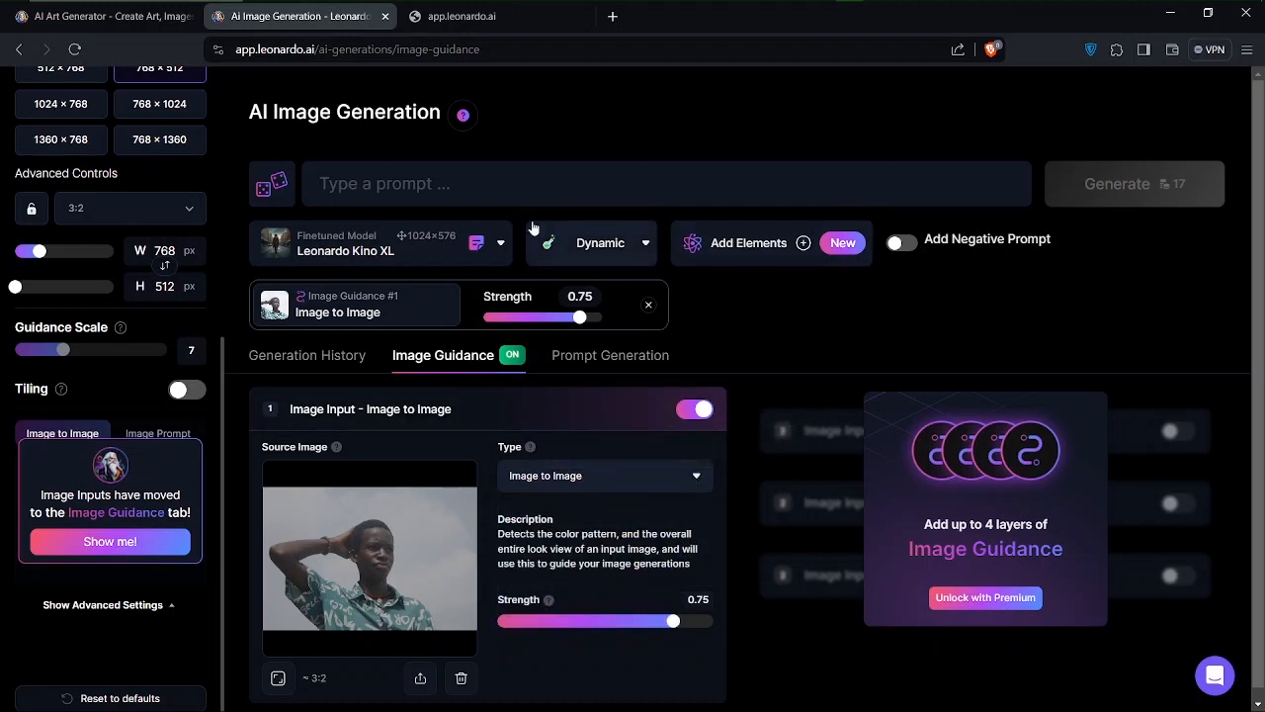
# Step: Open the full finetuned model gallery through the Select Other Model option of the model list
pyautogui.click(497, 249)
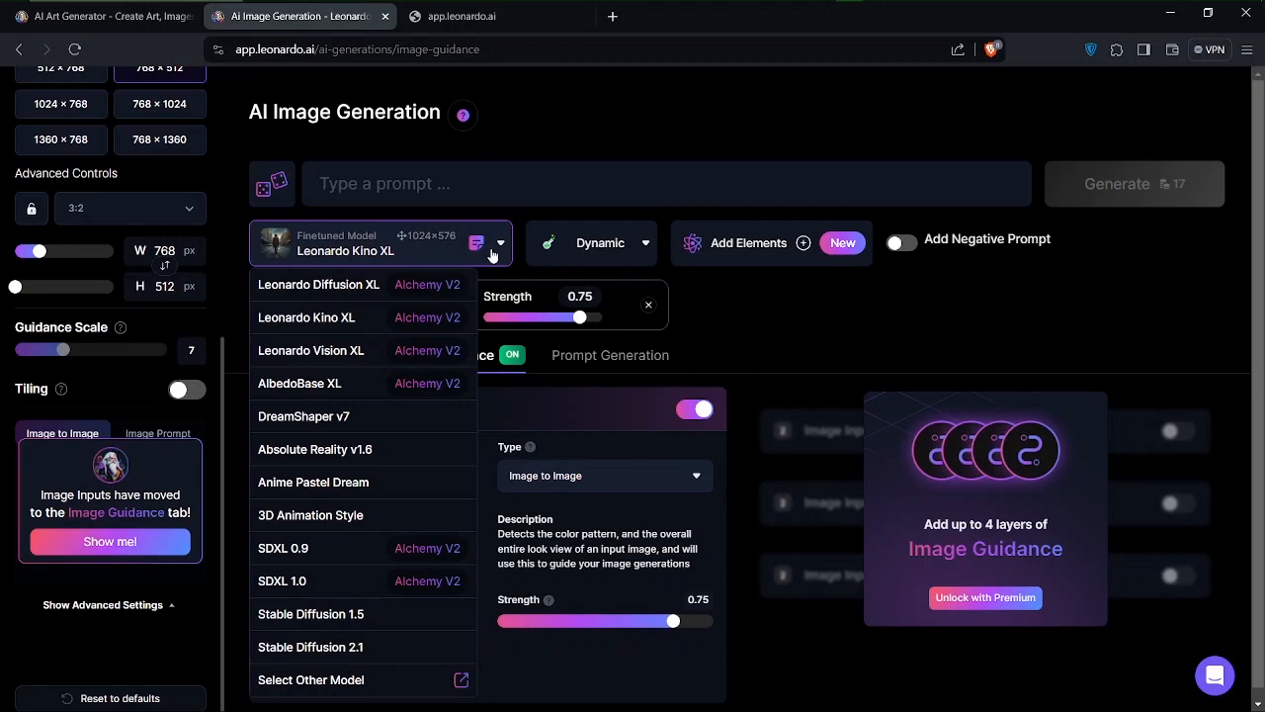
pyautogui.click(498, 249)
pyautogui.click(499, 249)
pyautogui.scroll(-1, 380, 565)
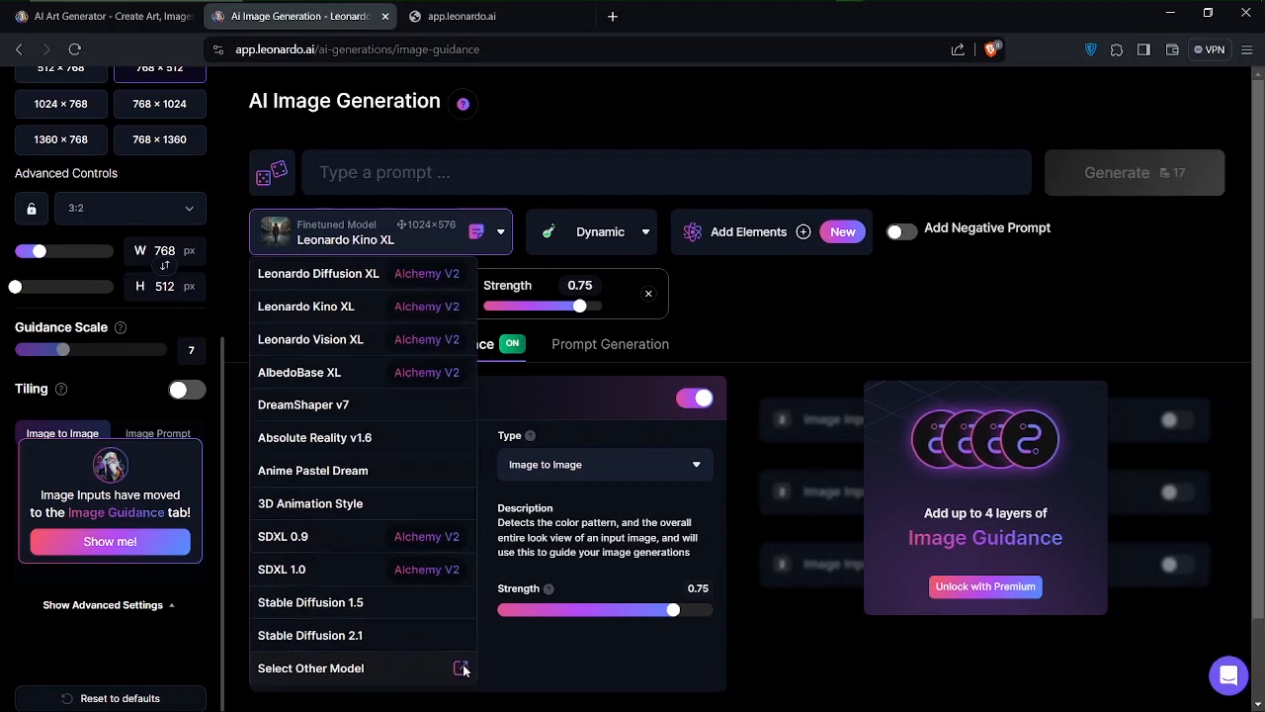
pyautogui.click(462, 673)
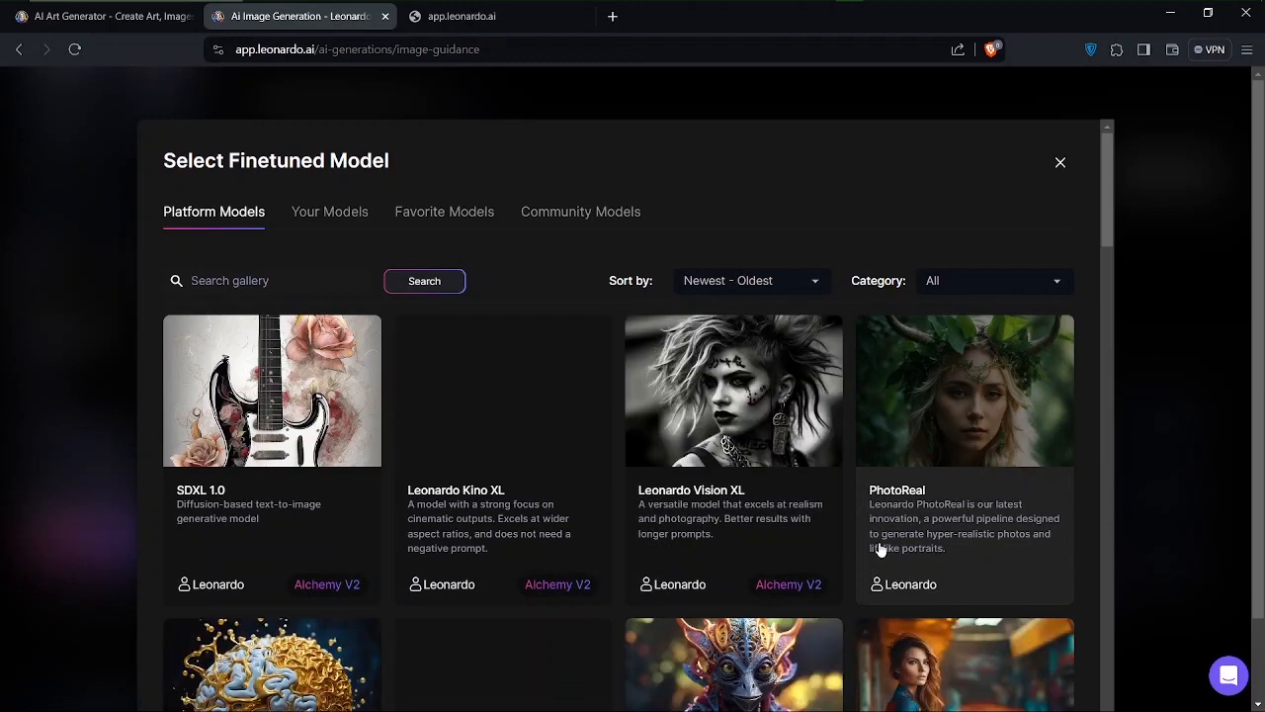
# Step: Browse the Platform Models gallery and examine the available finetuned models and their descriptions
pyautogui.scroll(-3, 880, 549)
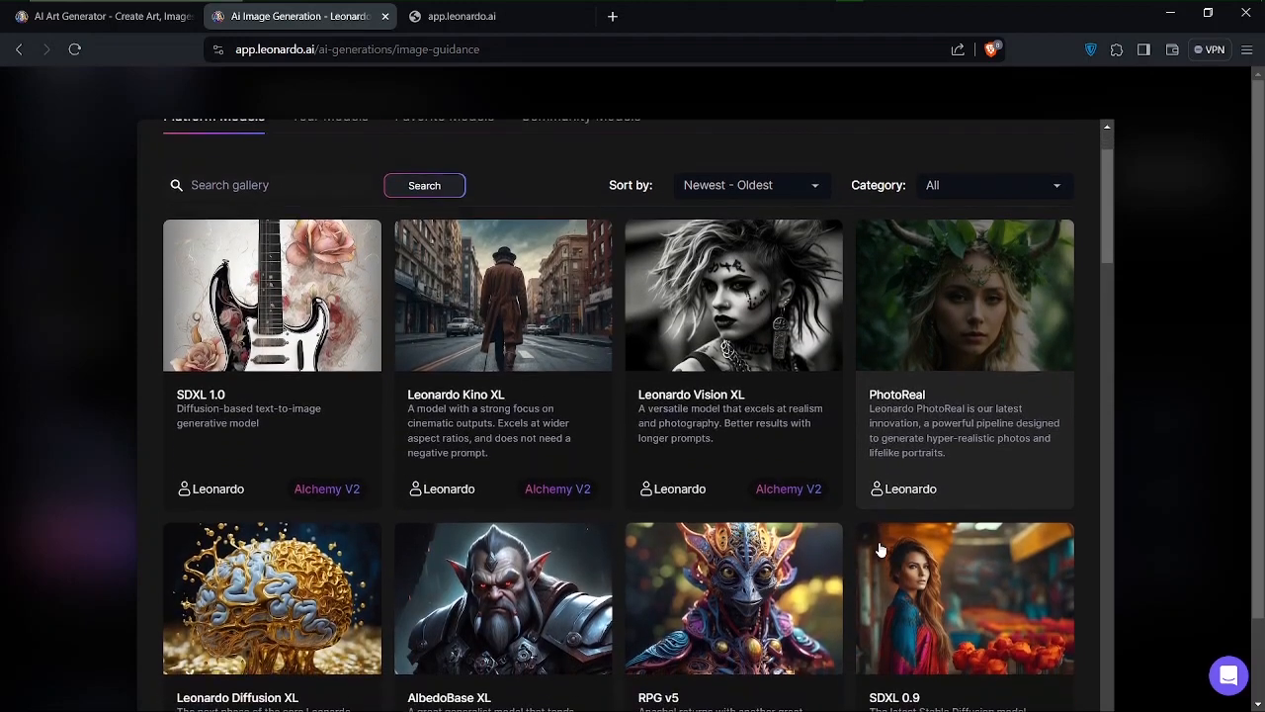
pyautogui.scroll(-3, 879, 550)
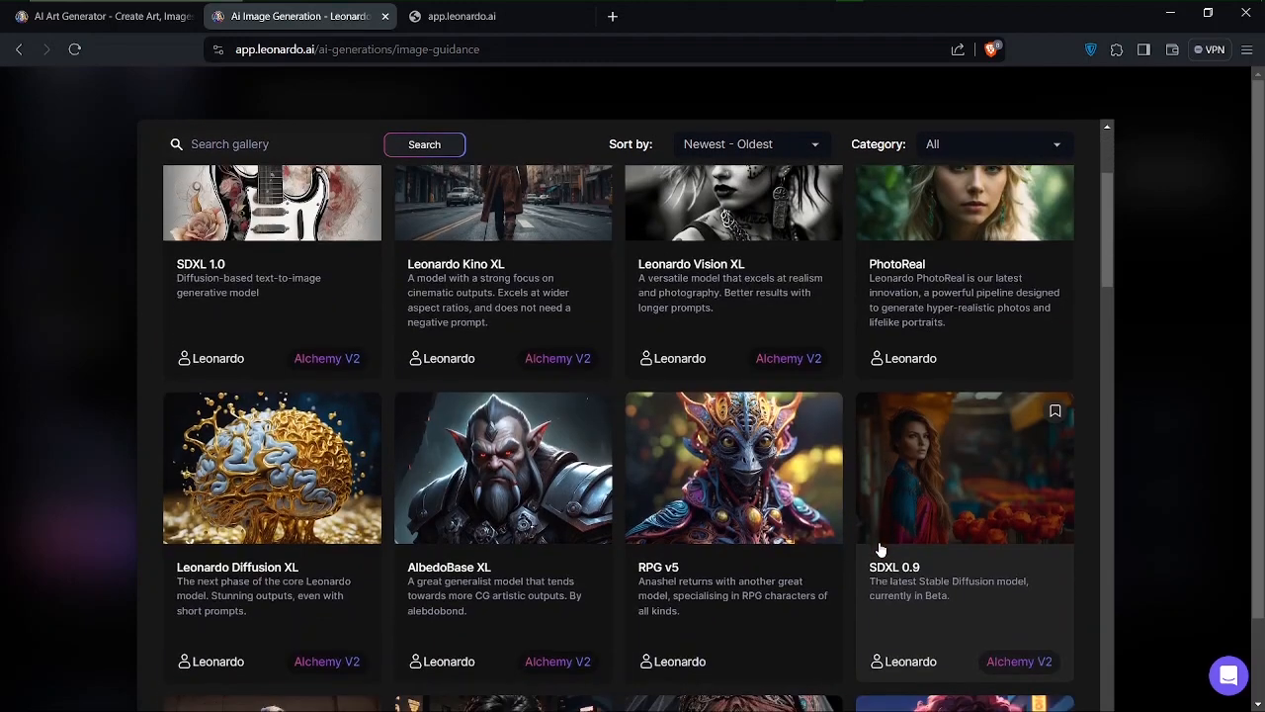
pyautogui.scroll(-3, 879, 550)
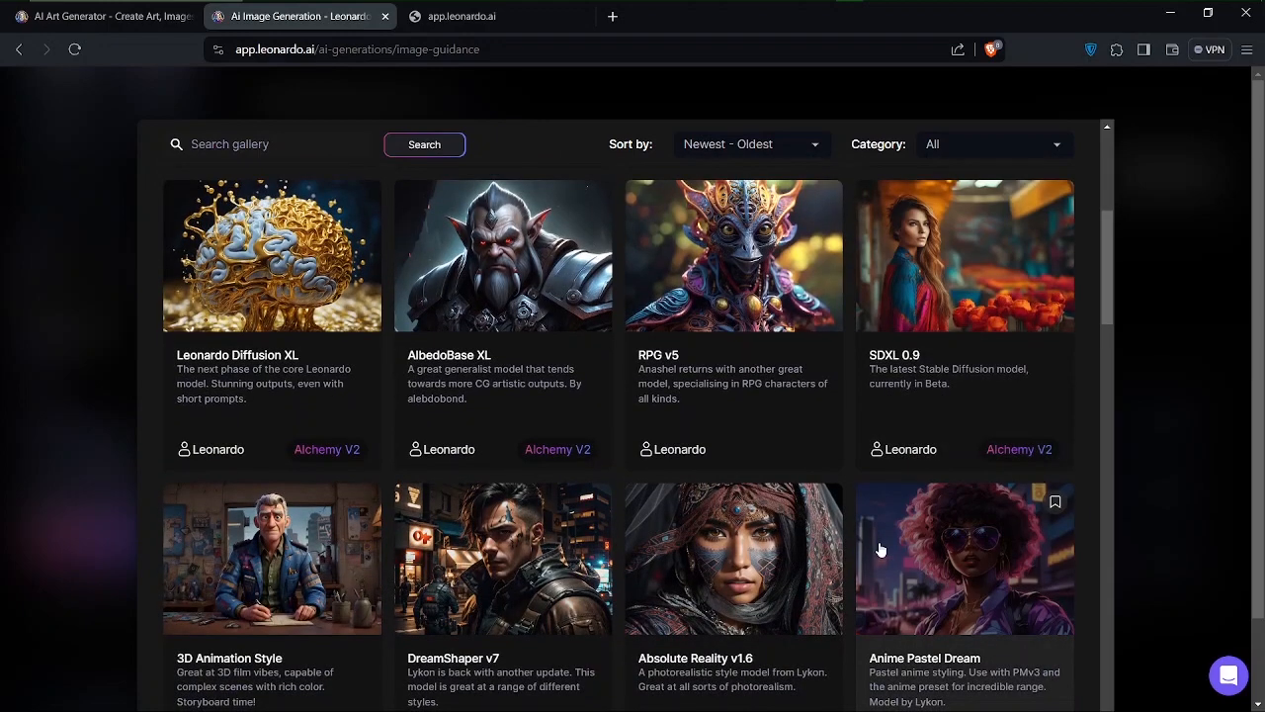
pyautogui.scroll(-2, 879, 550)
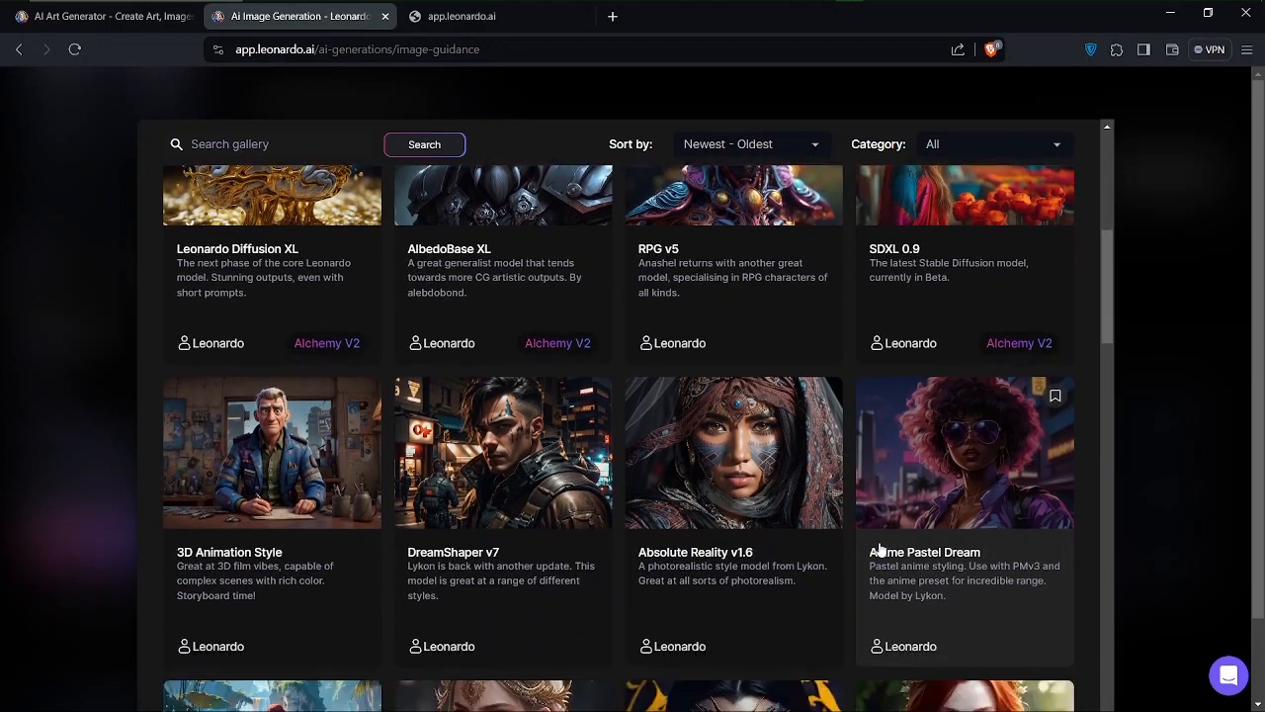
pyautogui.scroll(-3, 879, 549)
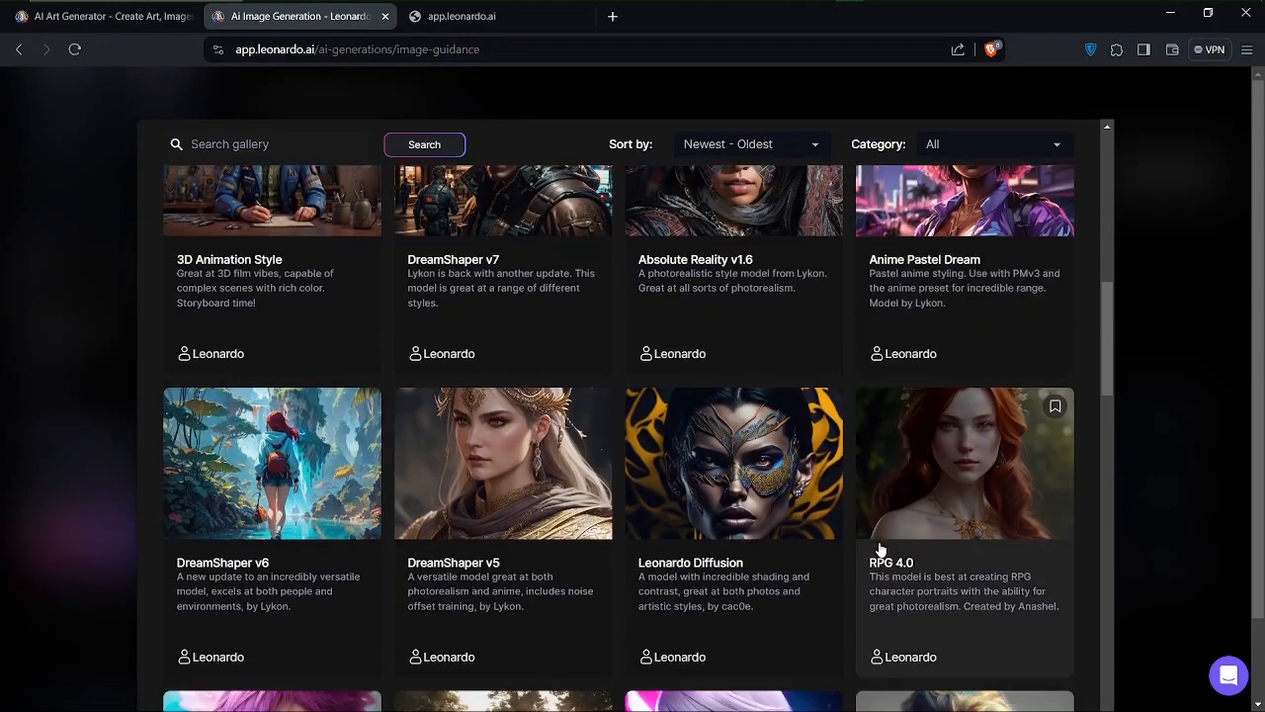
pyautogui.scroll(-1, 880, 550)
pyautogui.scroll(-2, 839, 537)
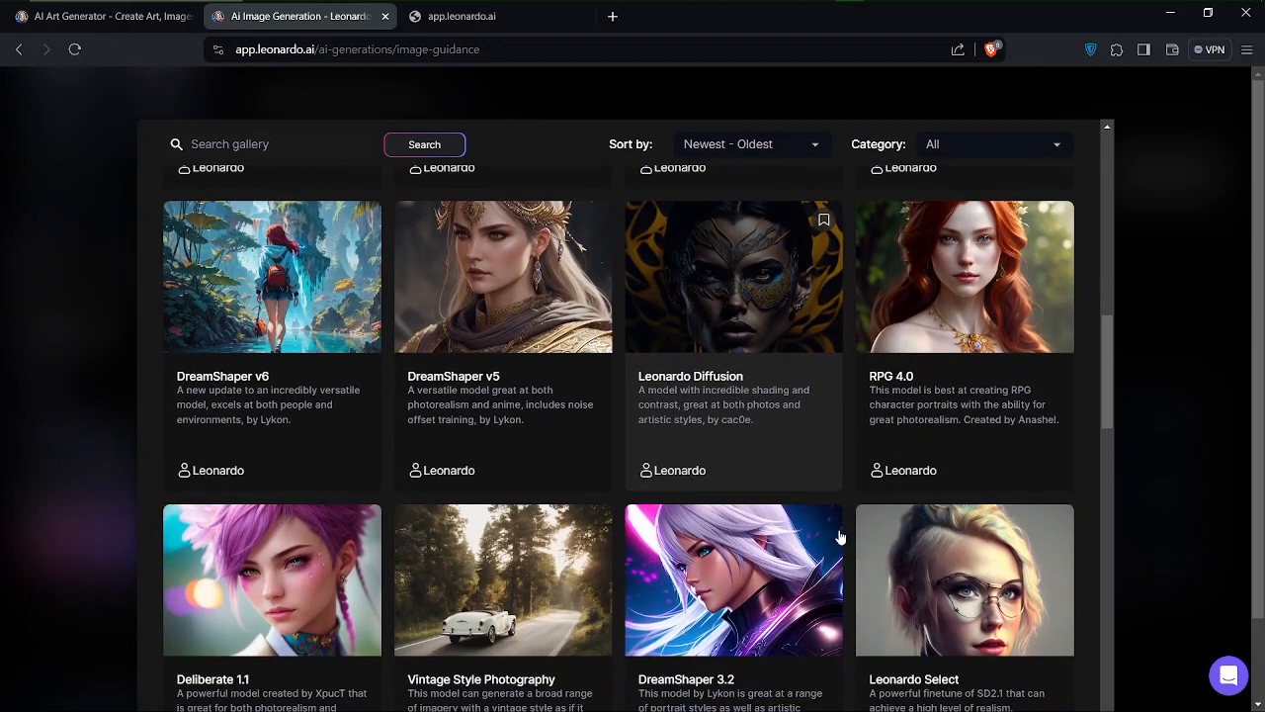
pyautogui.scroll(-3, 839, 537)
pyautogui.scroll(1, 840, 537)
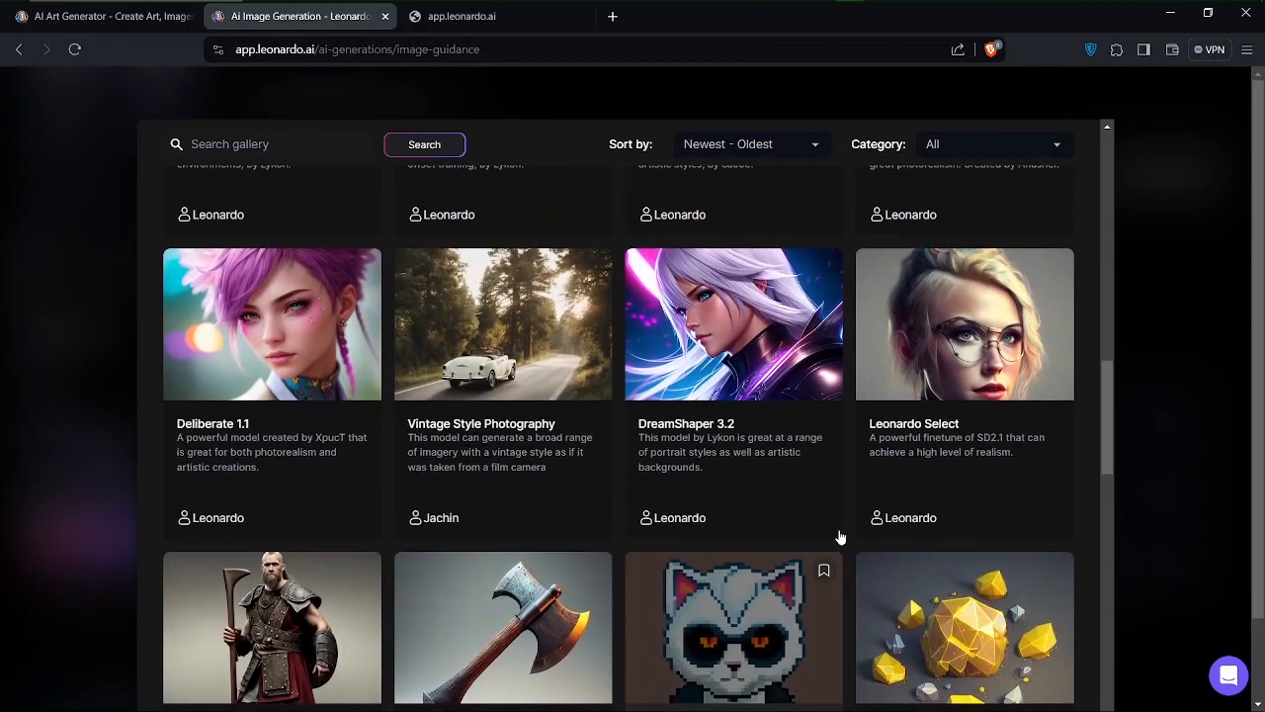
pyautogui.scroll(3, 839, 537)
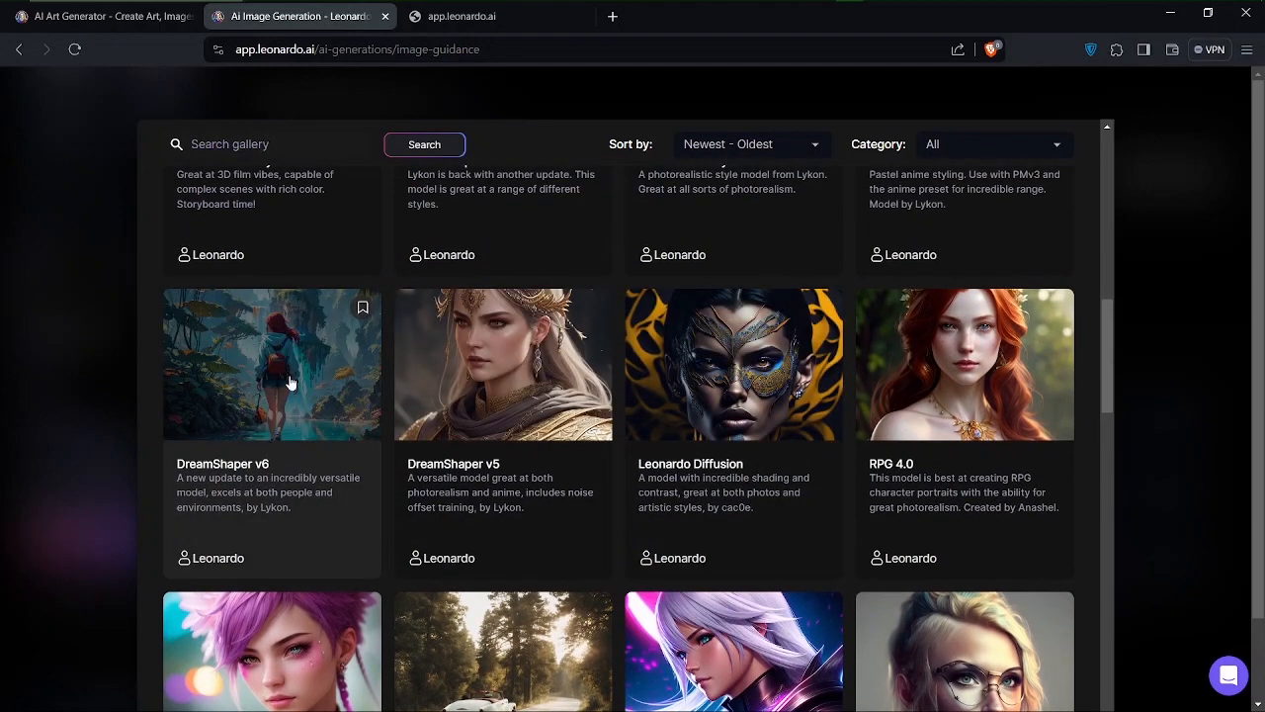
# Step: View the DreamShaper v6 model's details and sample images, and choose it as the finetuned model for generation
pyautogui.click(291, 383)
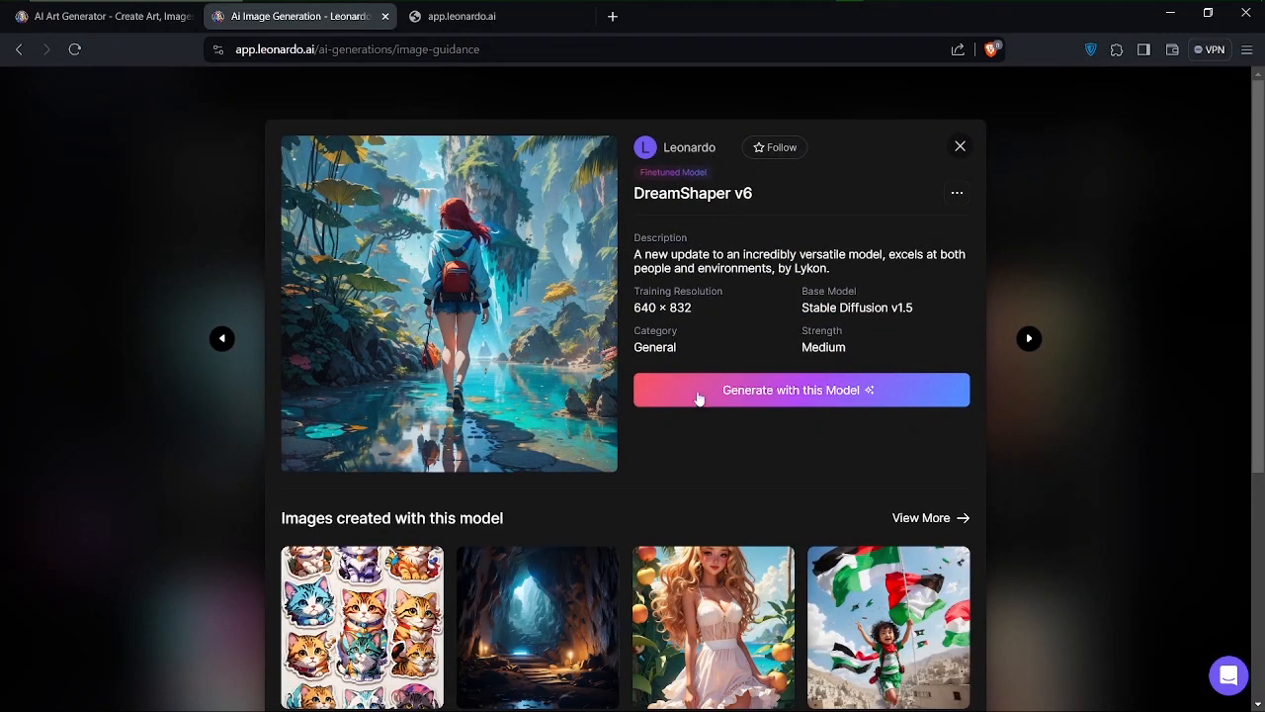
pyautogui.scroll(-3, 730, 509)
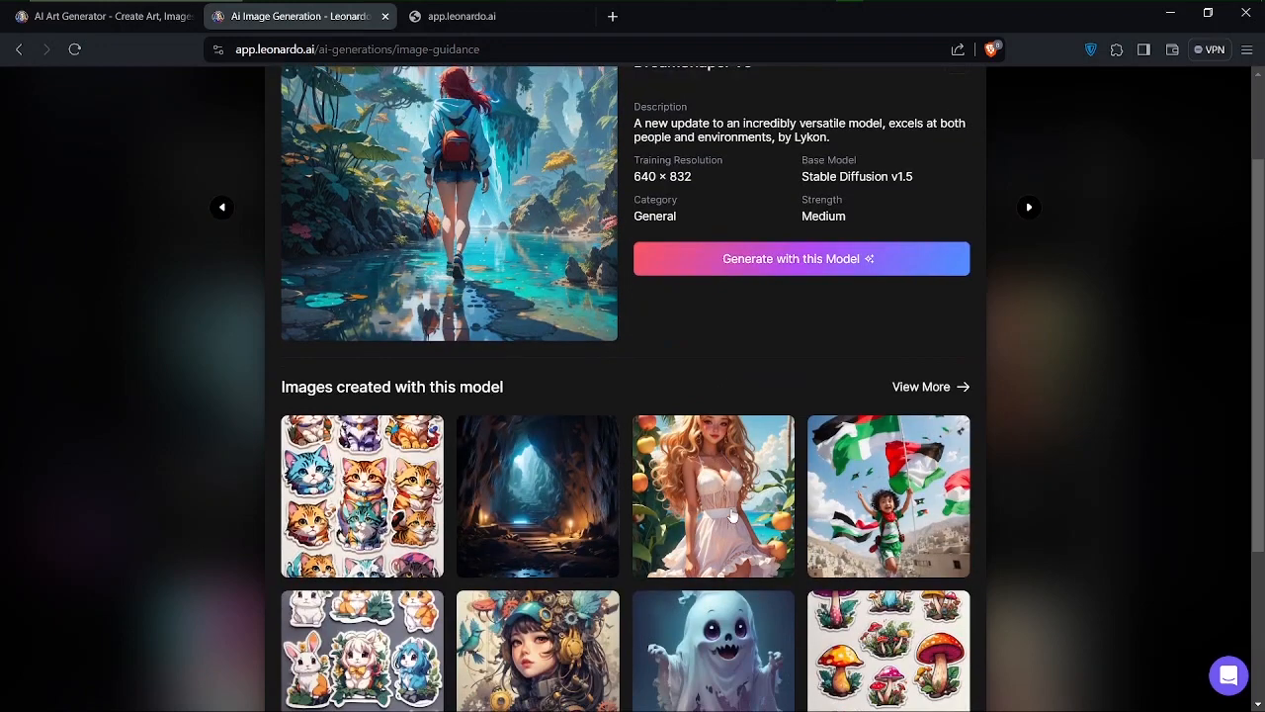
pyautogui.scroll(-2, 732, 514)
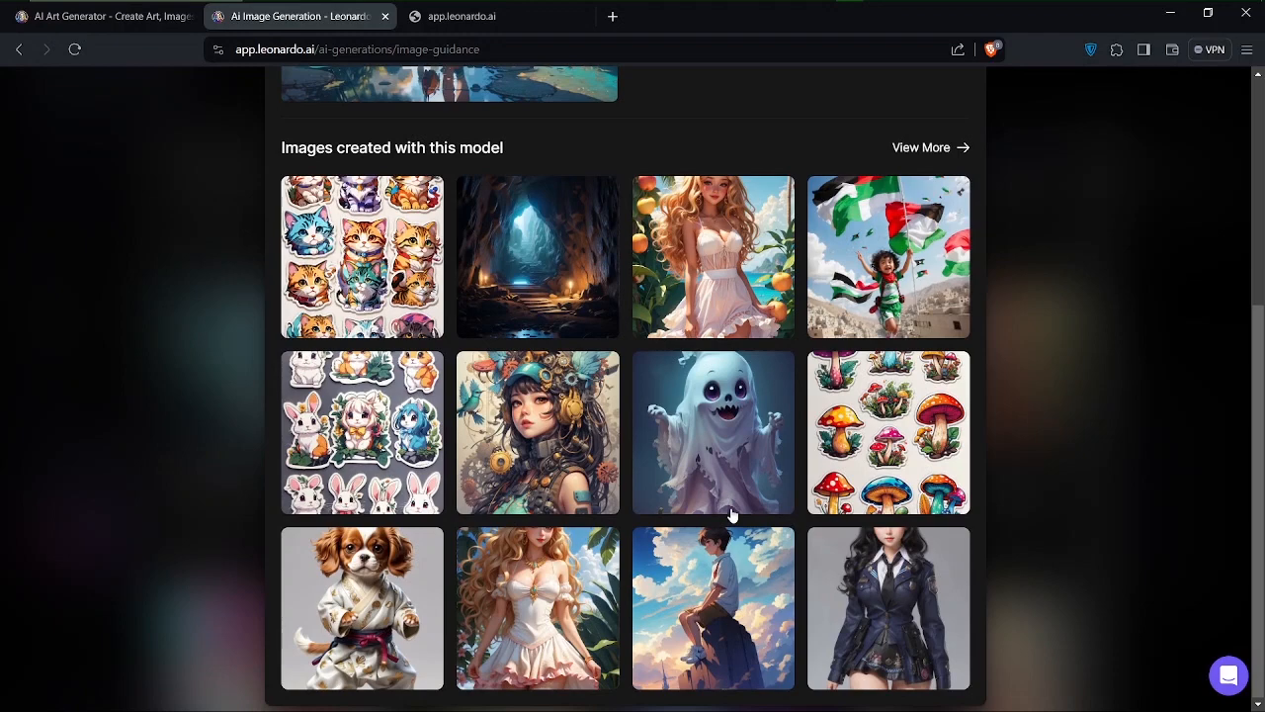
pyautogui.scroll(5, 731, 514)
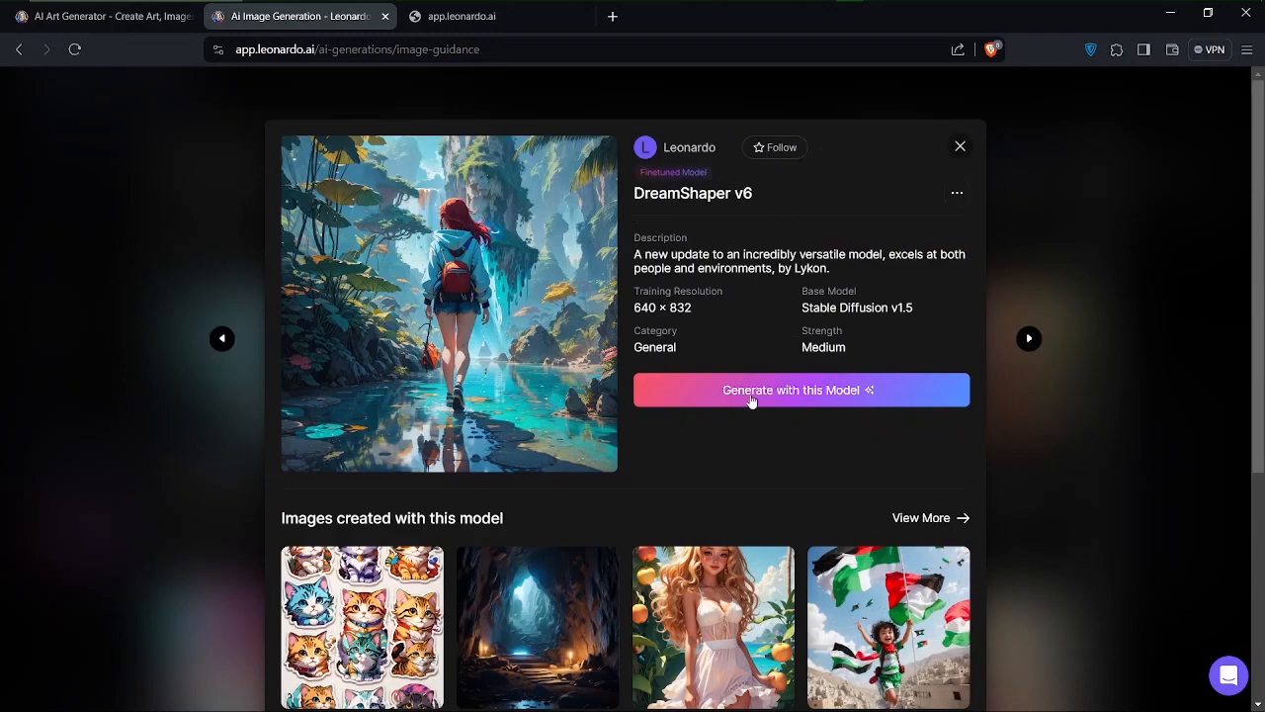
pyautogui.click(787, 399)
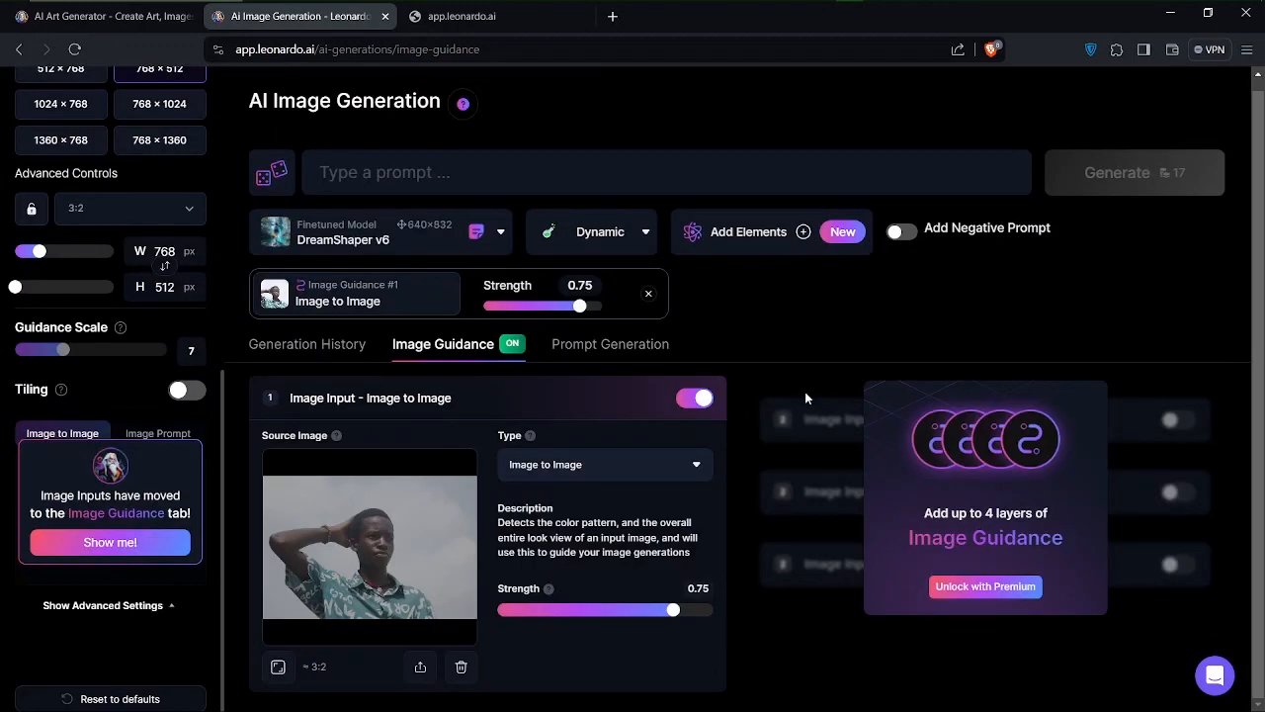
# Step: Copy the Day to Night Conversion prompt ("Transform a daytime landscape photograph into a stunning night scene...") from Notepad into the Leonardo.Ai generation prompt
pyautogui.click(307, 344)
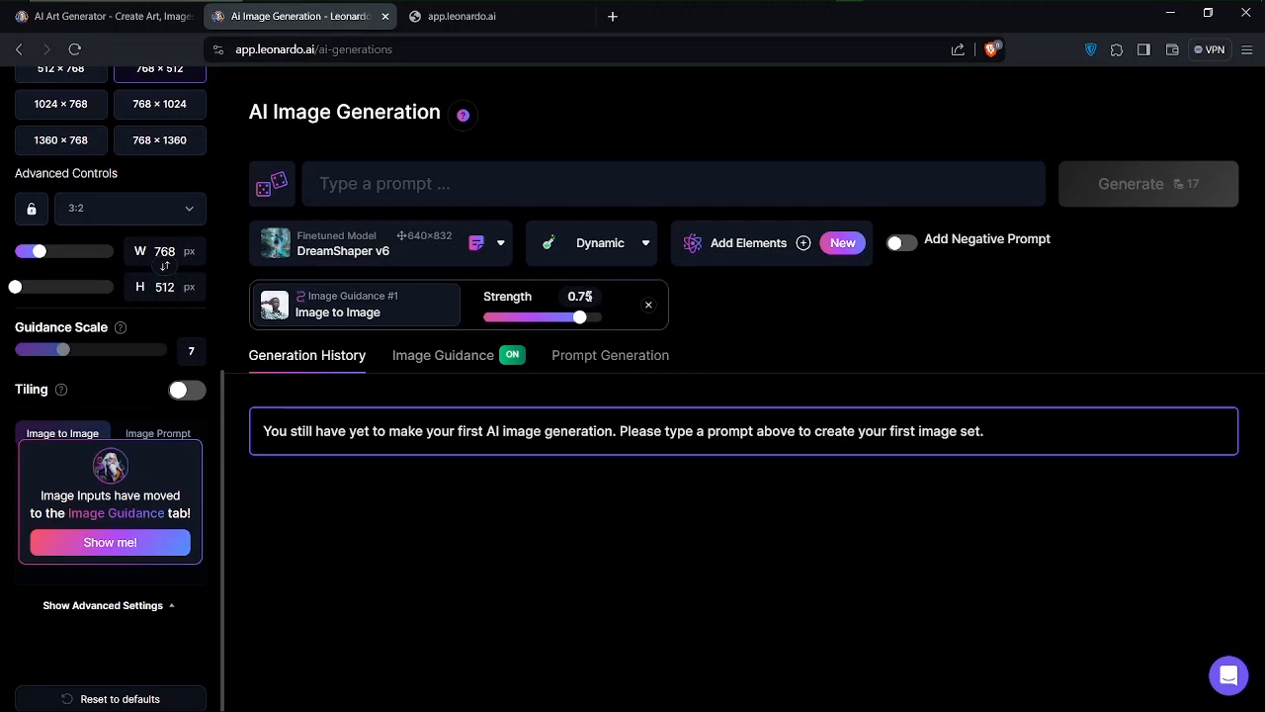
pyautogui.click(339, 183)
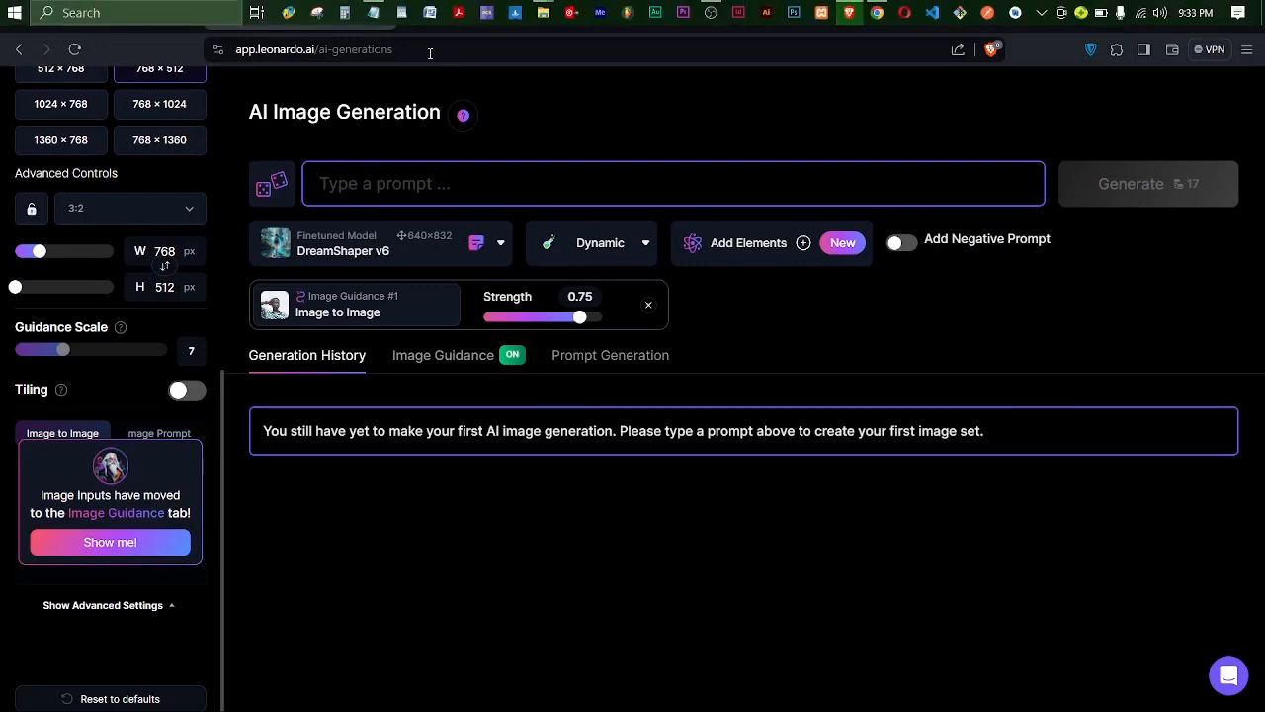
pyautogui.click(374, 12)
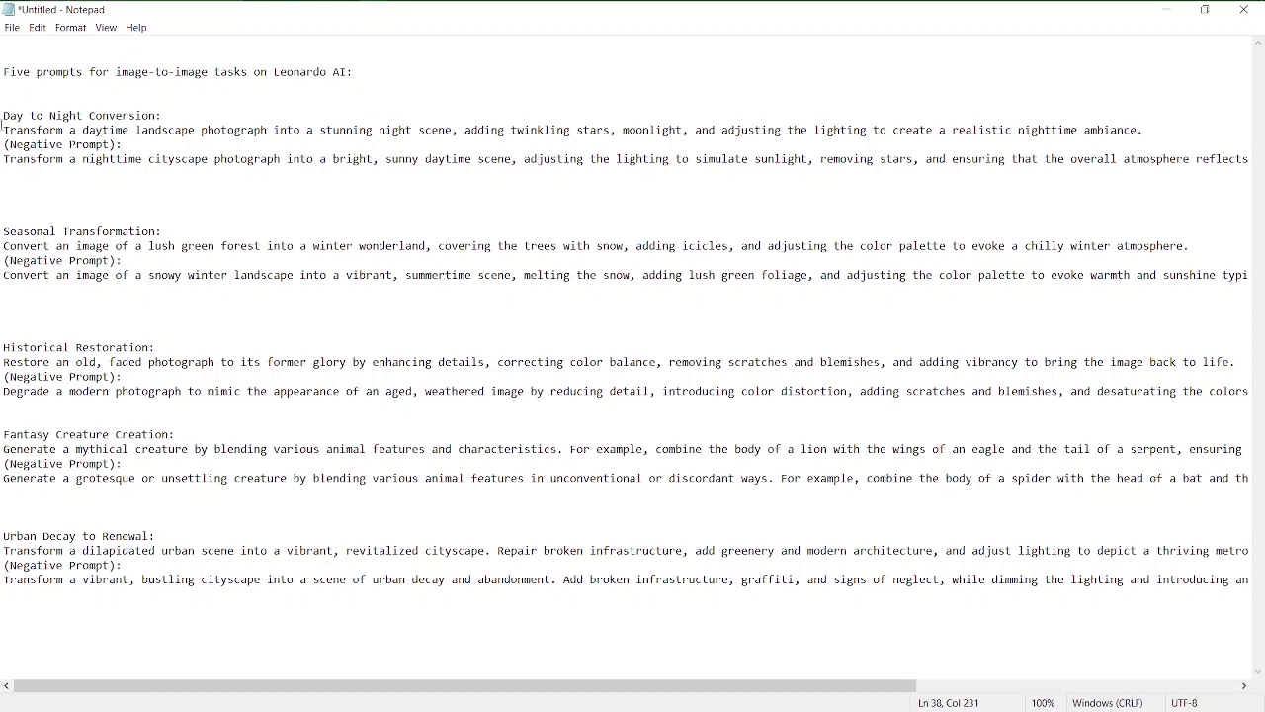
pyautogui.moveTo(3, 126); pyautogui.dragTo(1161, 133)
pyautogui.hotkey('ctrl', 'c')
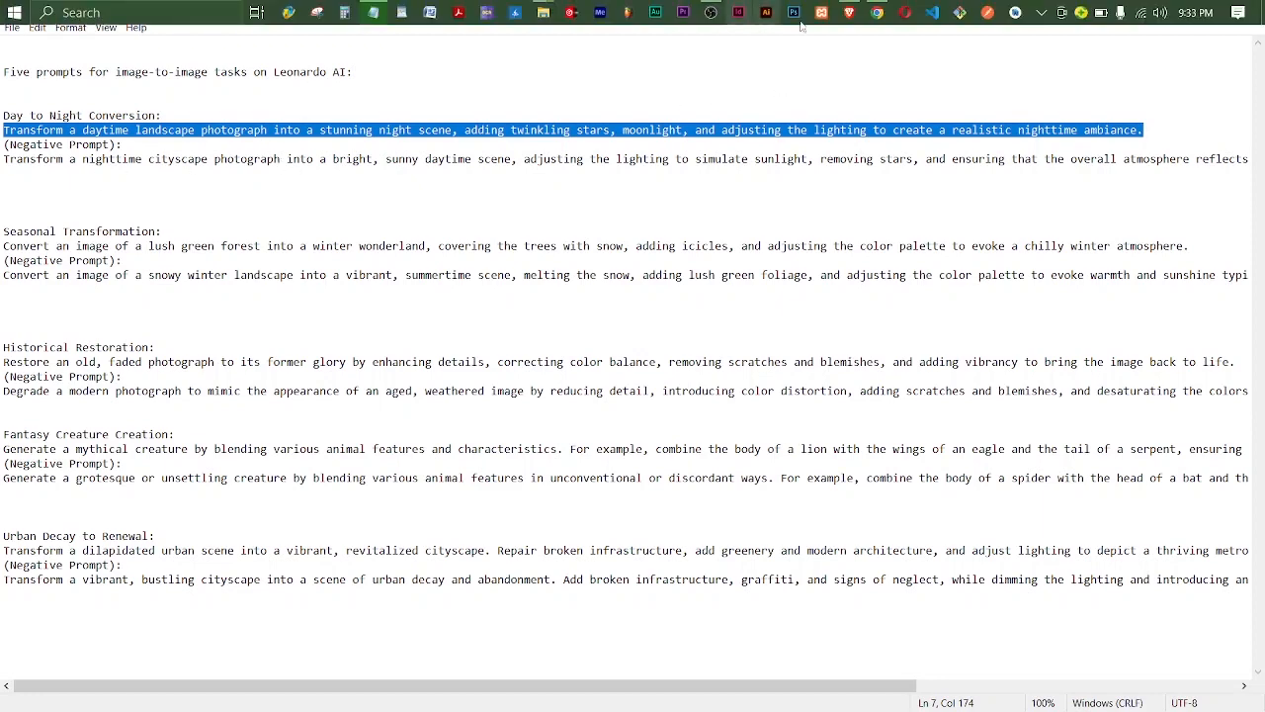
pyautogui.click(850, 12)
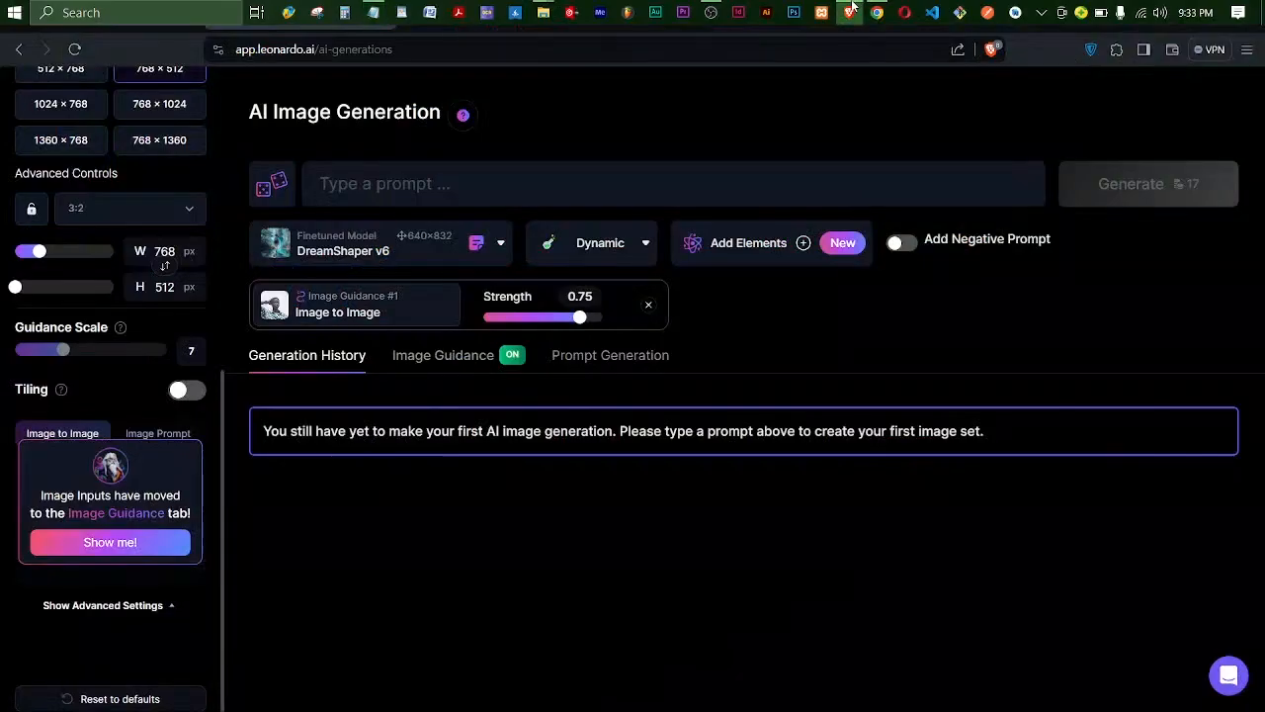
pyautogui.click(393, 184)
pyautogui.hotkey('ctrl', 'v')
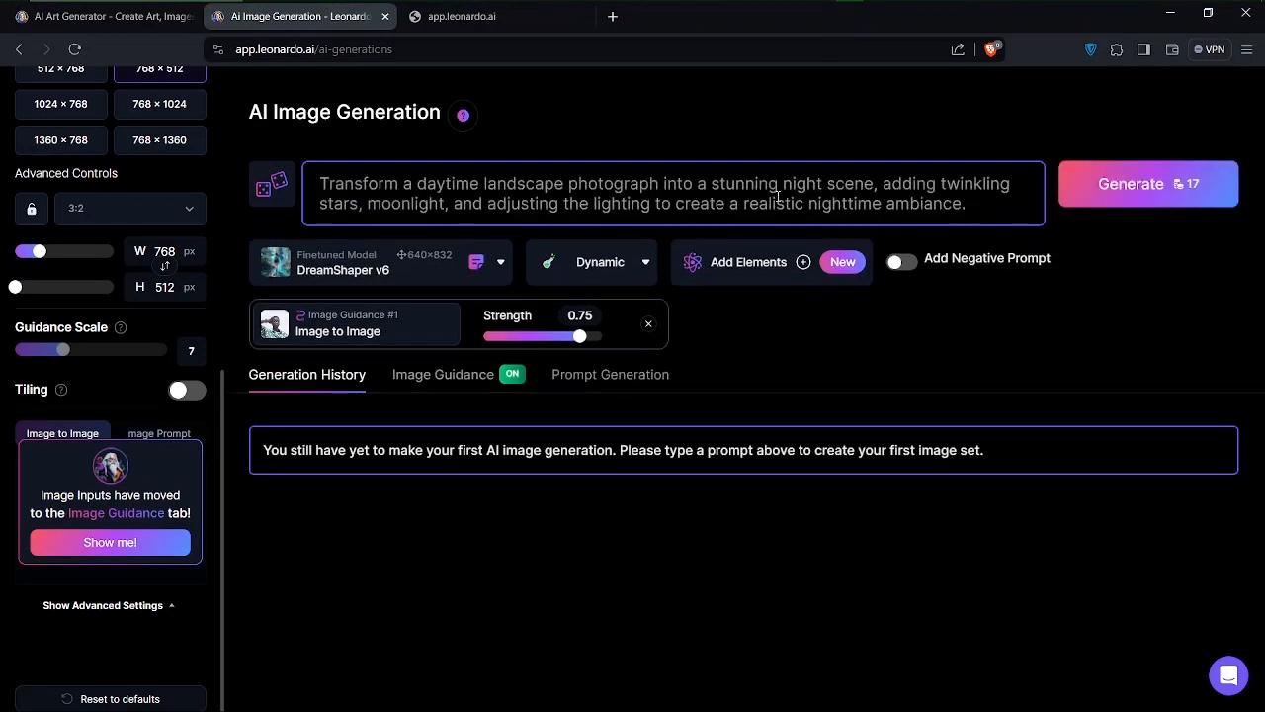
# Step: Enable the negative prompt and fill it with the Day to Night negative prompt from Notepad ("Transform a nighttime cityscape photograph into a bright, sunny daytime scene...")
pyautogui.click(901, 263)
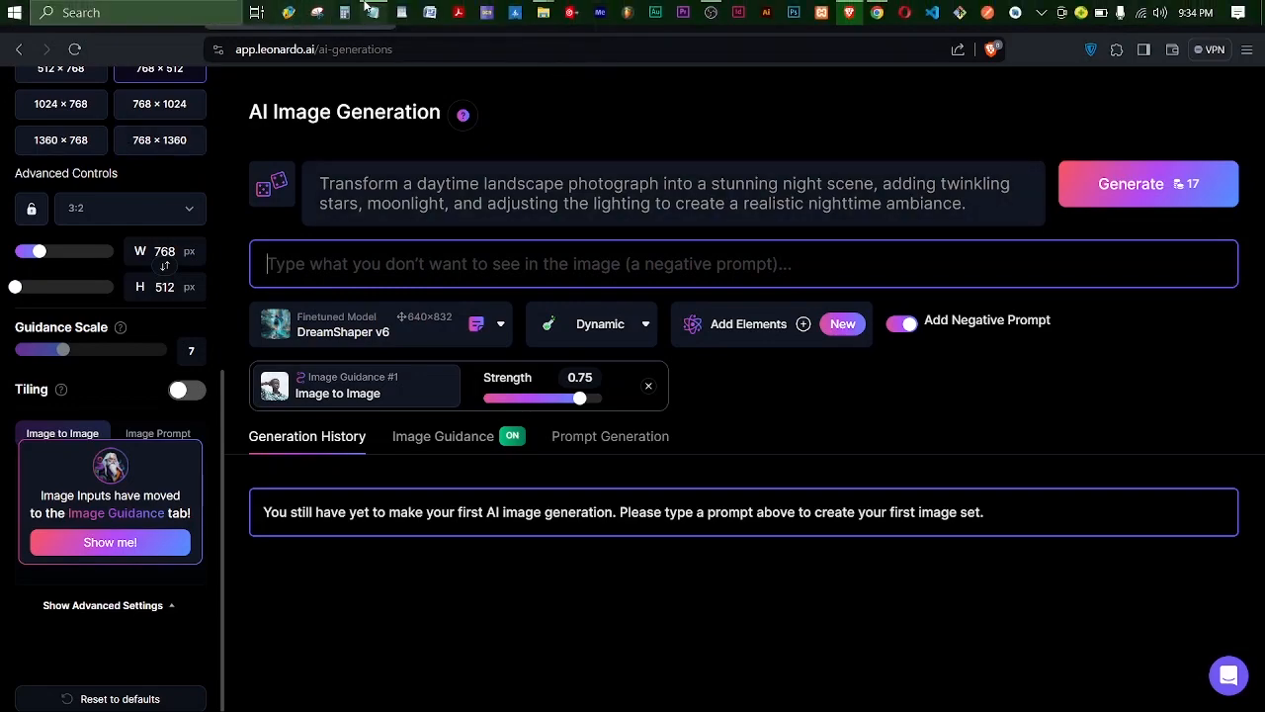
pyautogui.click(373, 8)
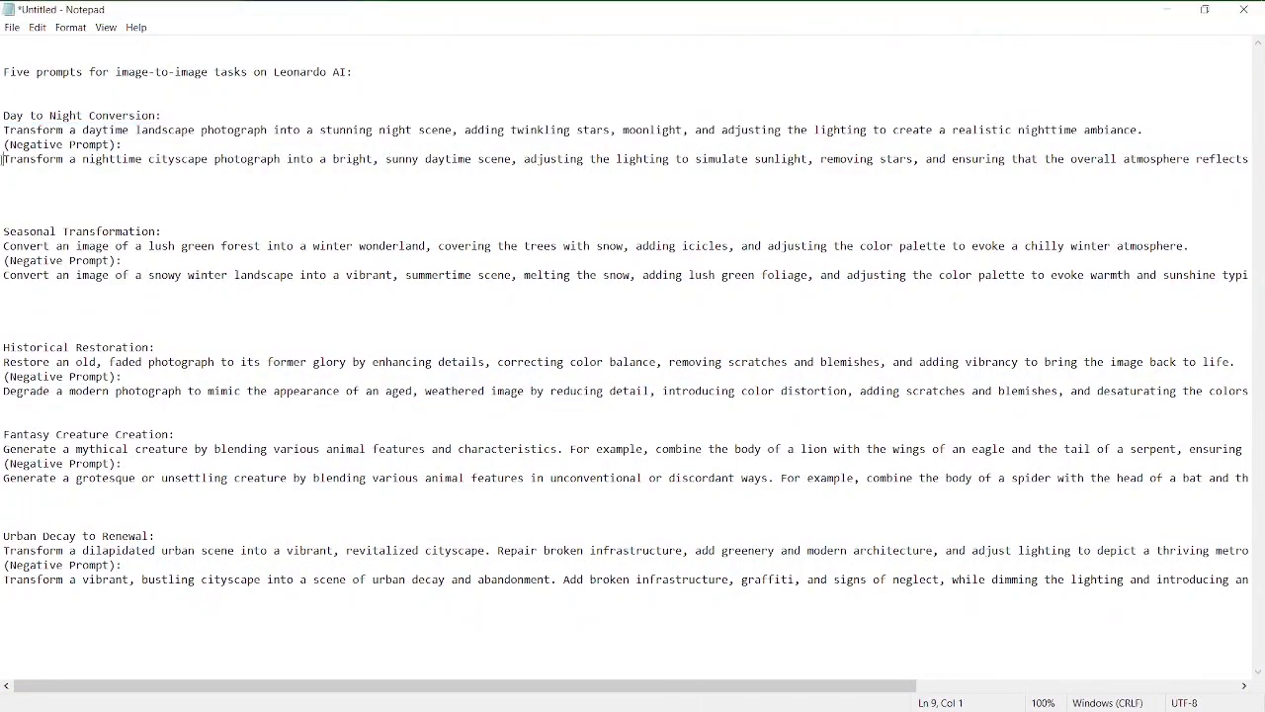
pyautogui.moveTo(124, 146); pyautogui.dragTo(1008, 131)
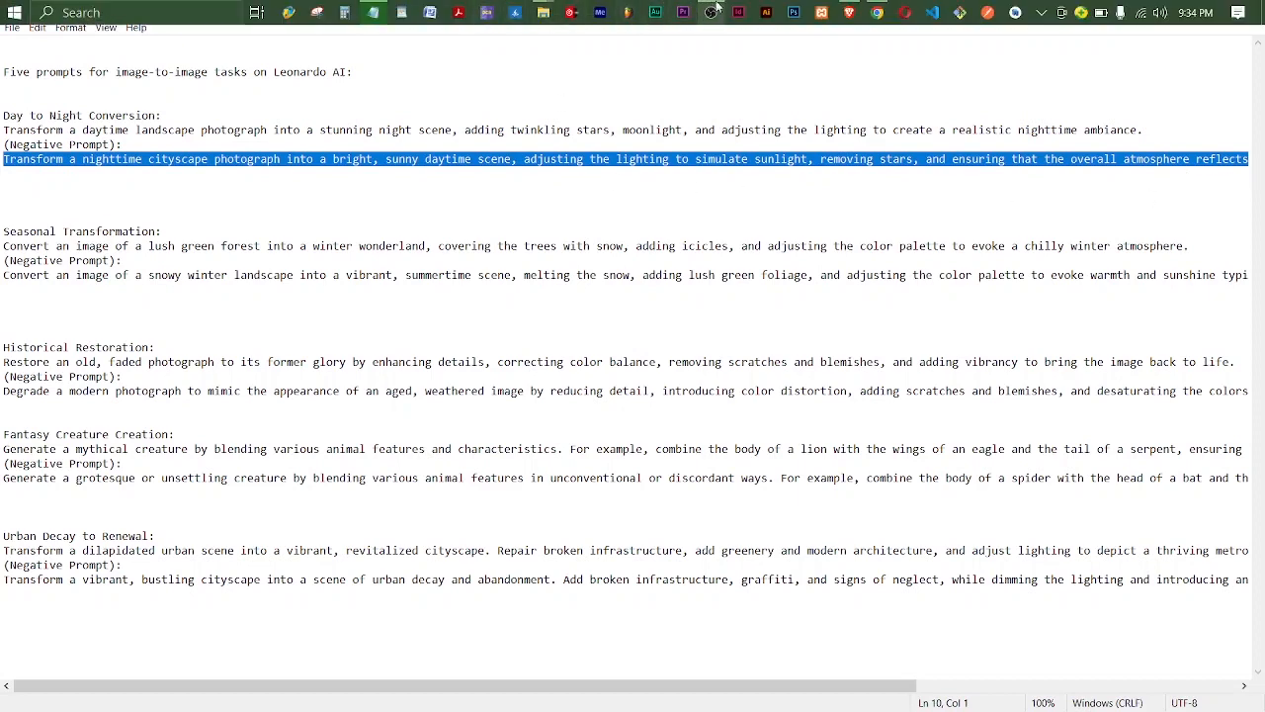
pyautogui.click(848, 10)
pyautogui.click(303, 269)
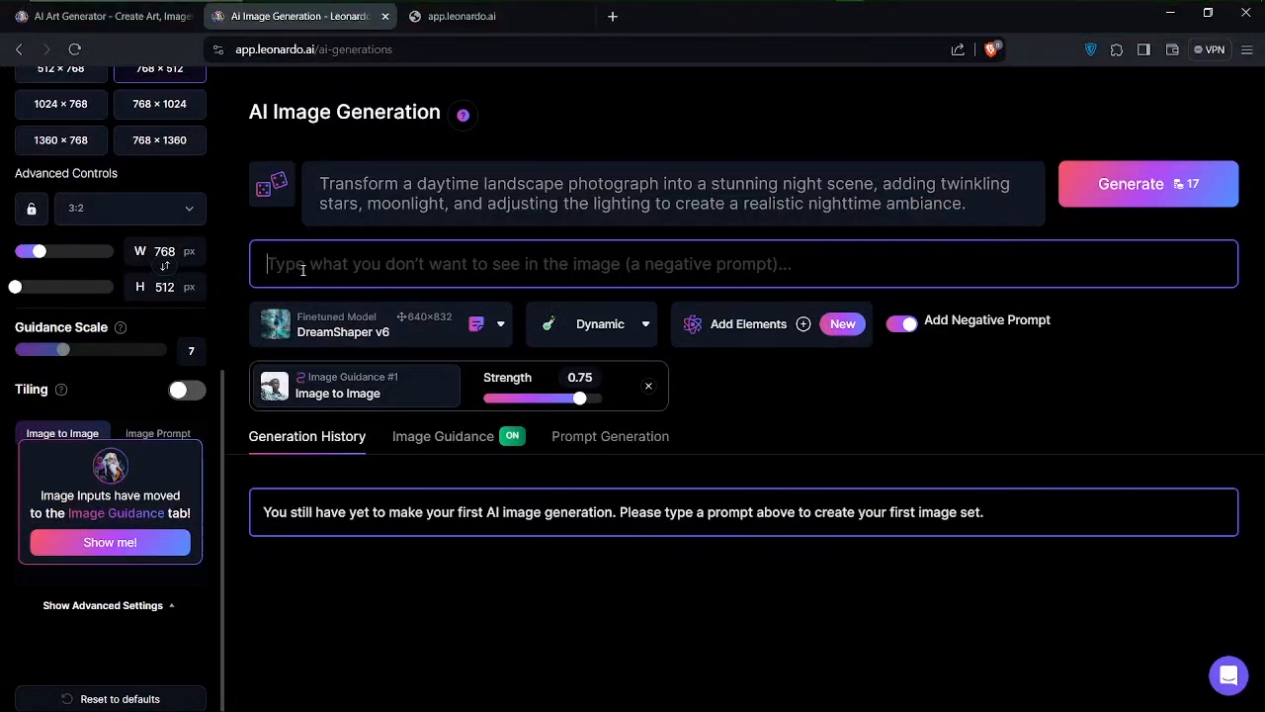
pyautogui.write('Transform a nighttime cityscape photograph into a bright, sunny daytime scene, adjusting the lighting to simulate sunlight, removing stars, and ensuring that the overall atmosphere reflects a lively daytime ambiance.')
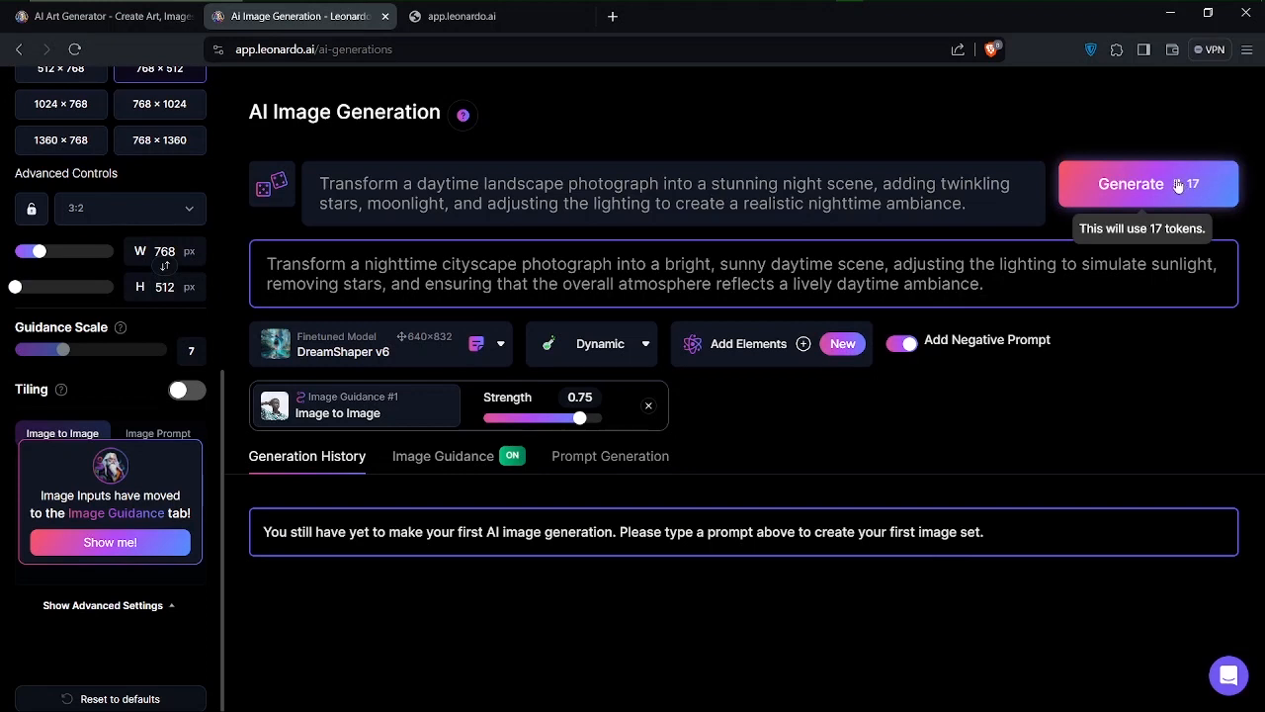
# Step: Review the Image Guidance and Prompt Generation options, and generate the images into the Generation History
pyautogui.click(456, 458)
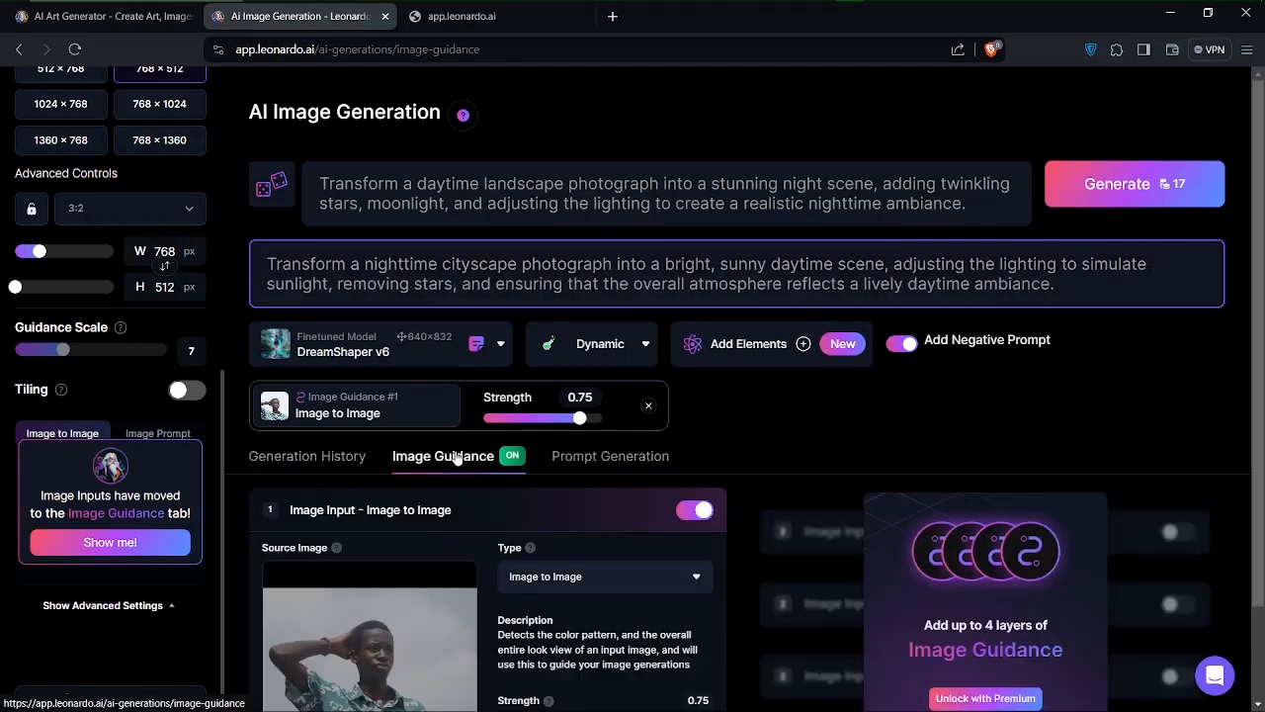
pyautogui.scroll(-2, 534, 484)
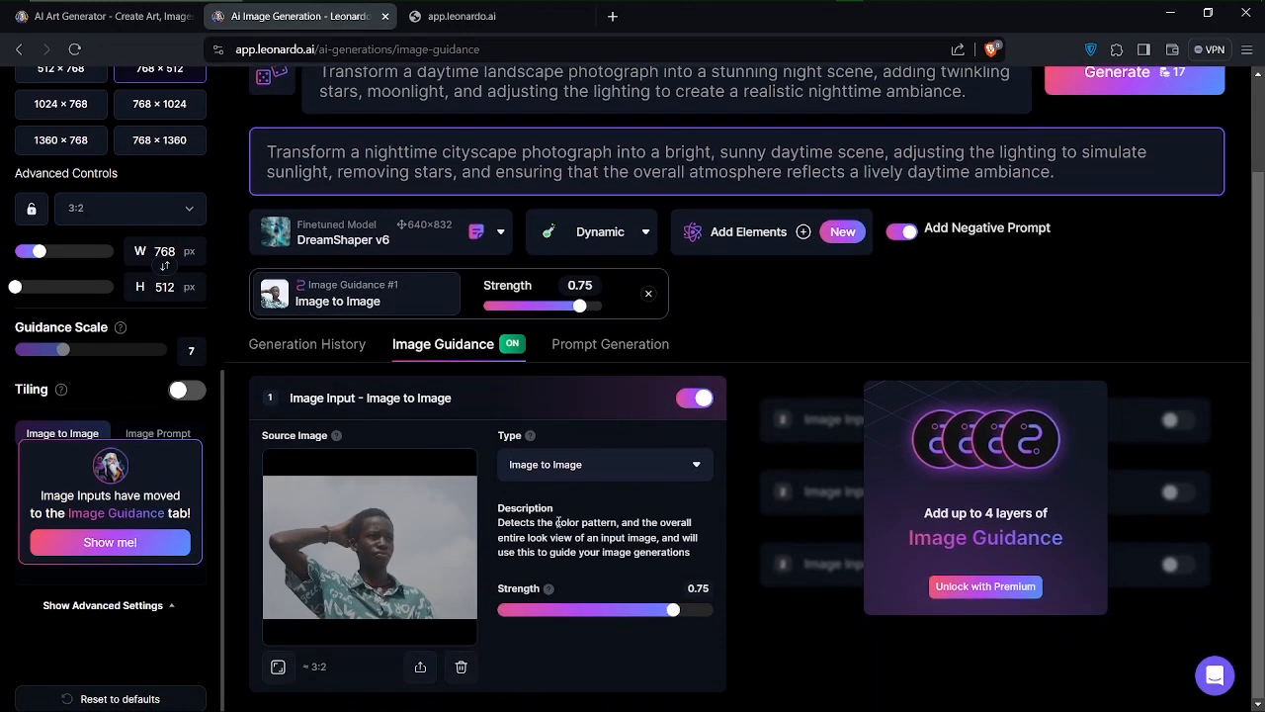
pyautogui.click(608, 346)
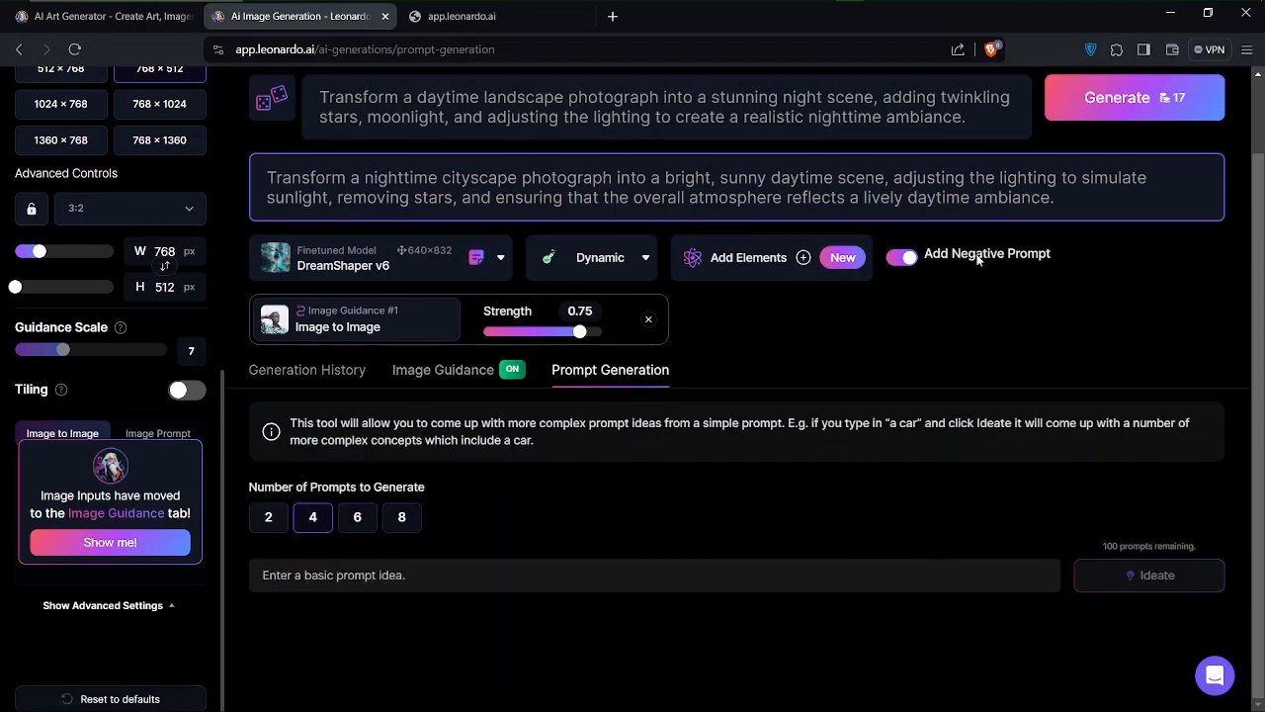
pyautogui.click(279, 374)
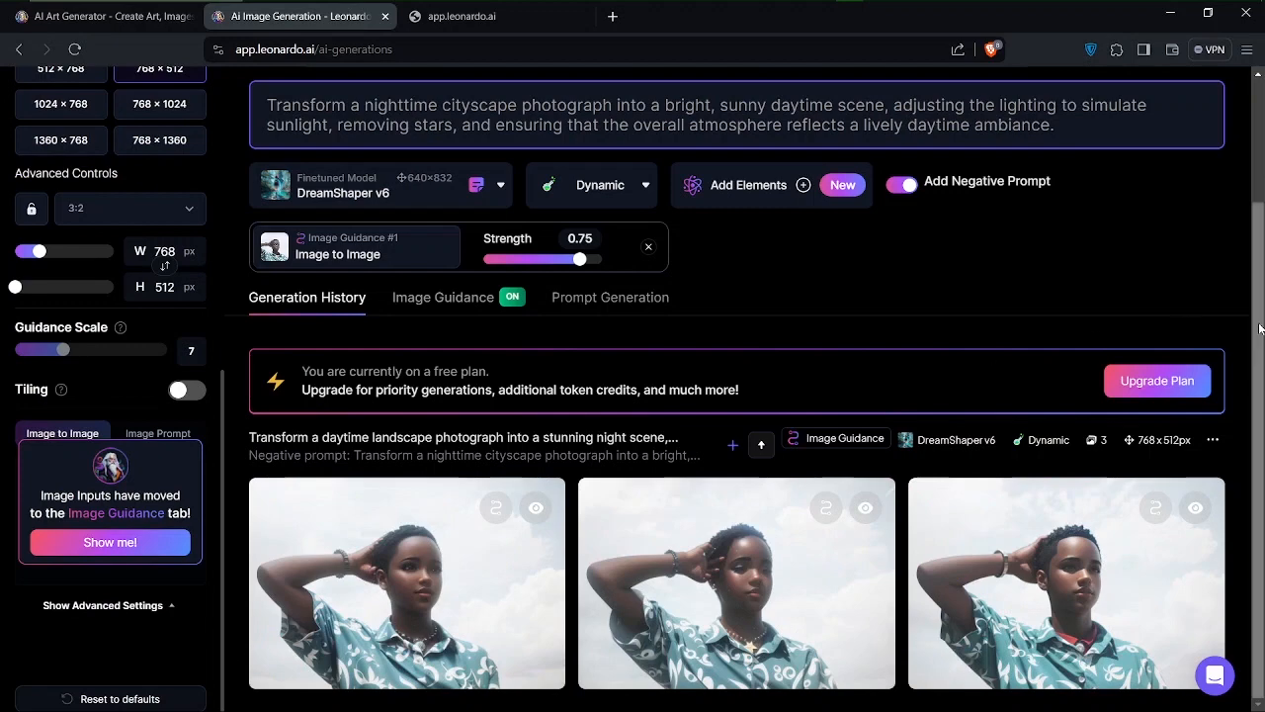
# Step: Run the expand action on the first image generated from the day-to-night prompt
pyautogui.moveTo(385, 623)
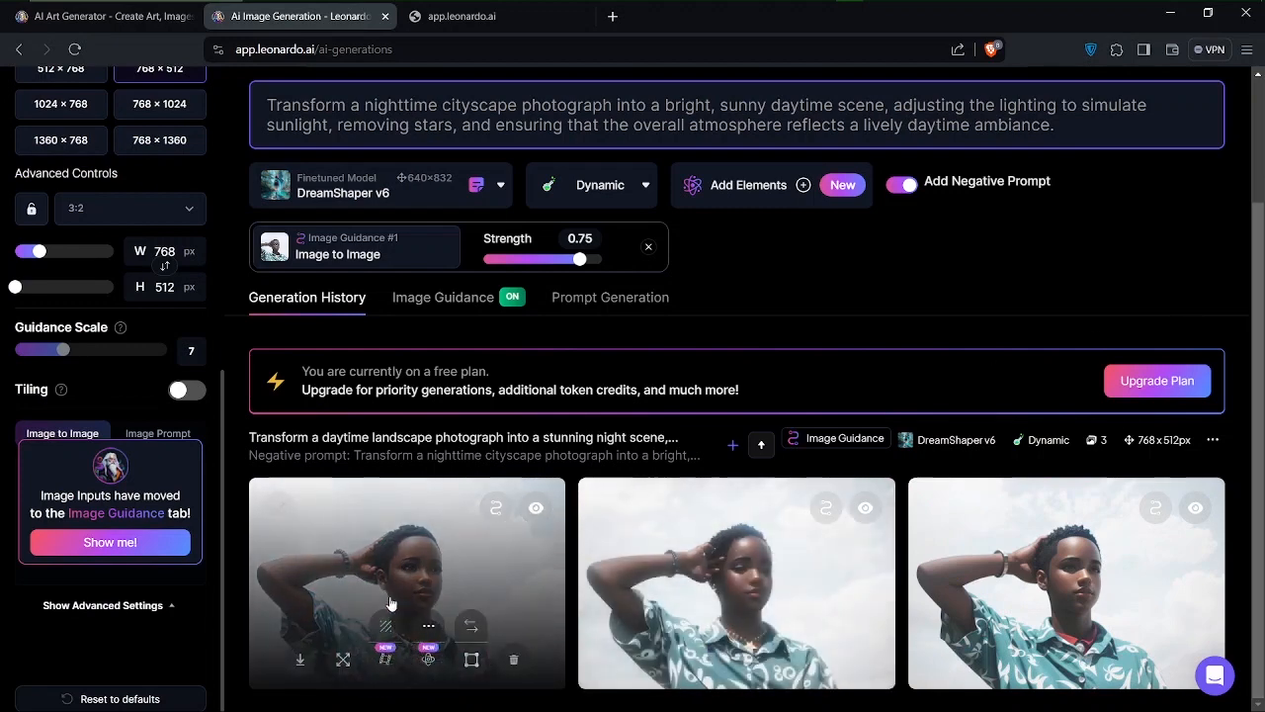
pyautogui.click(340, 660)
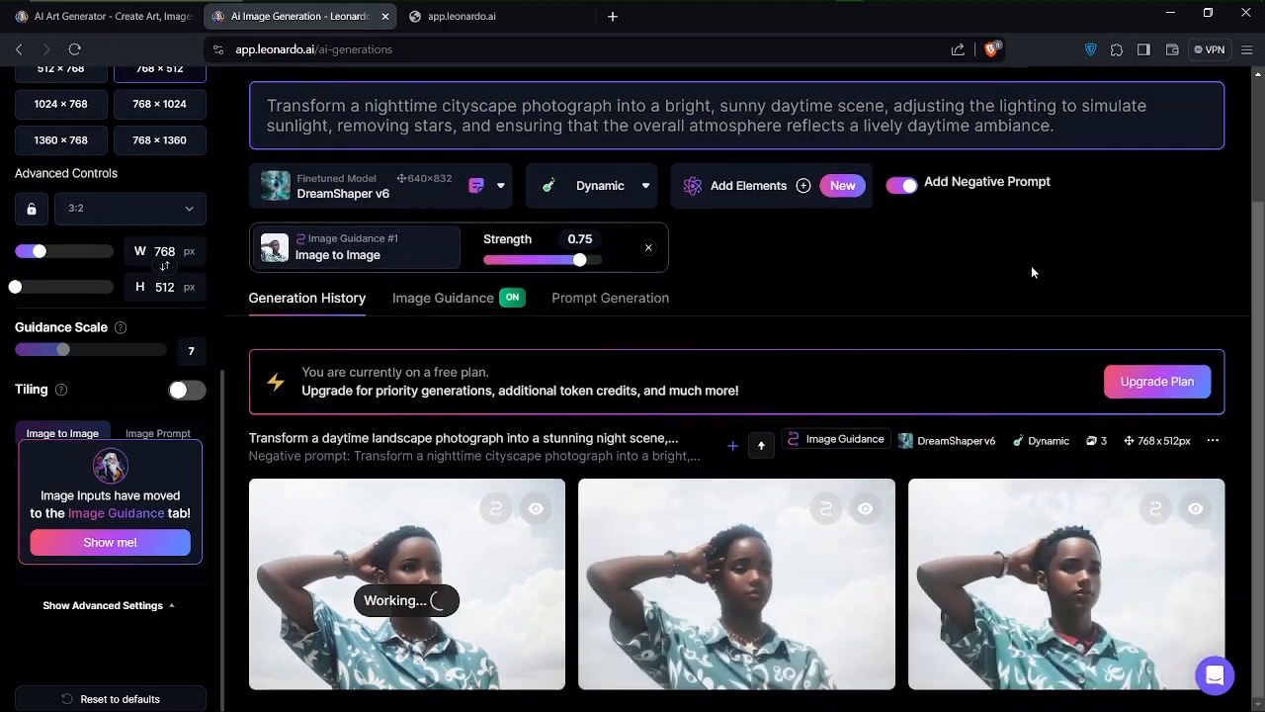
# Step: Examine the three images generated from the day-to-night prompt and compare them with the prompt and negative prompt texts
pyautogui.scroll(3, 1031, 265)
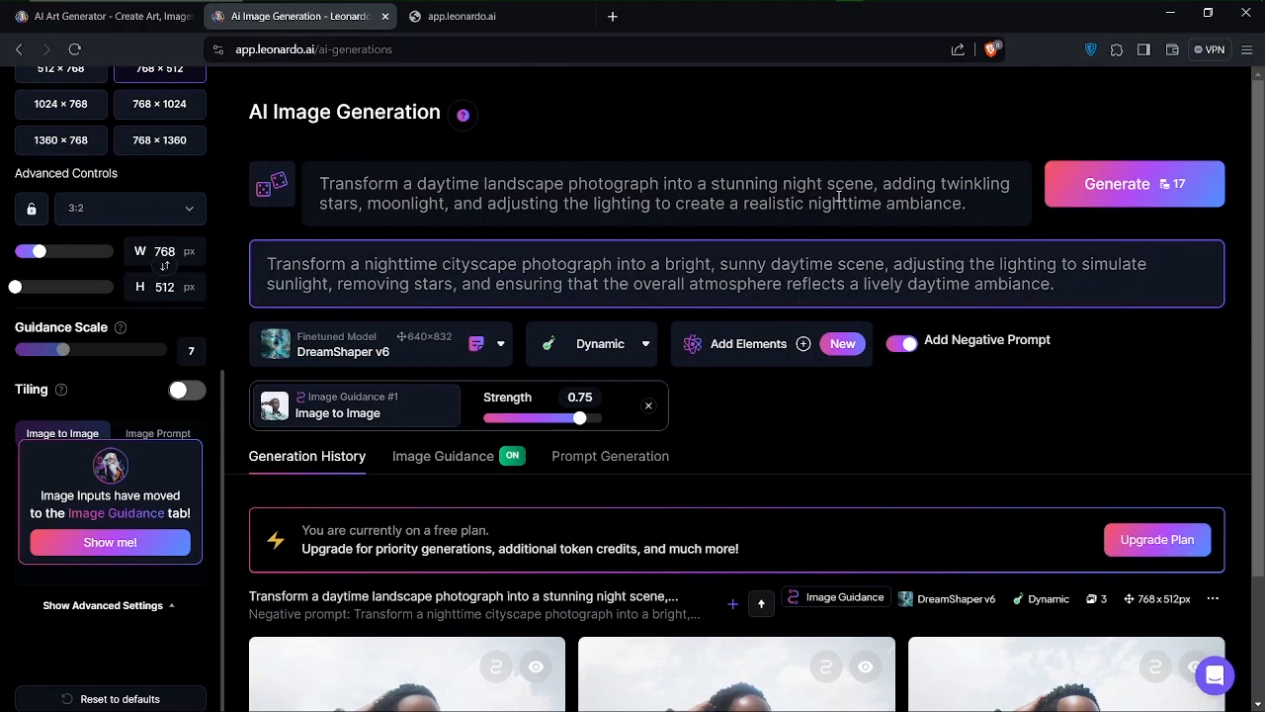
pyautogui.scroll(-3, 909, 341)
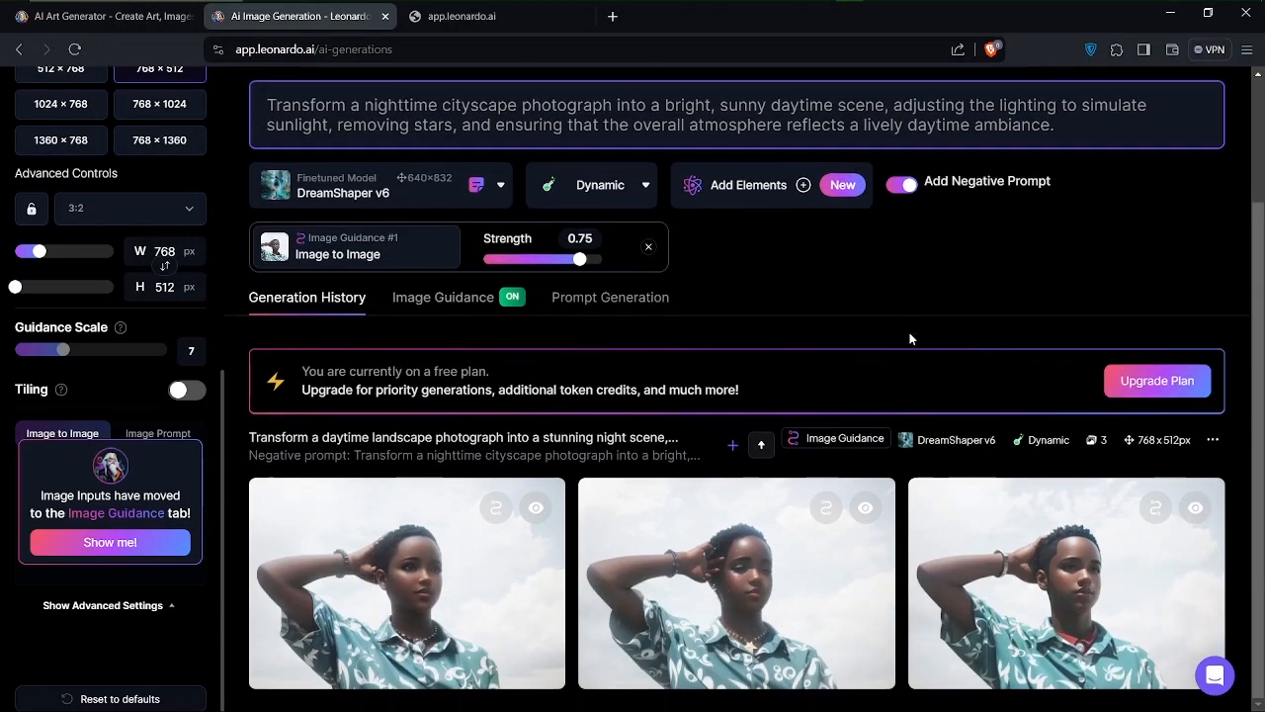
pyautogui.scroll(3, 910, 338)
pyautogui.scroll(-3, 910, 339)
pyautogui.scroll(3, 802, 292)
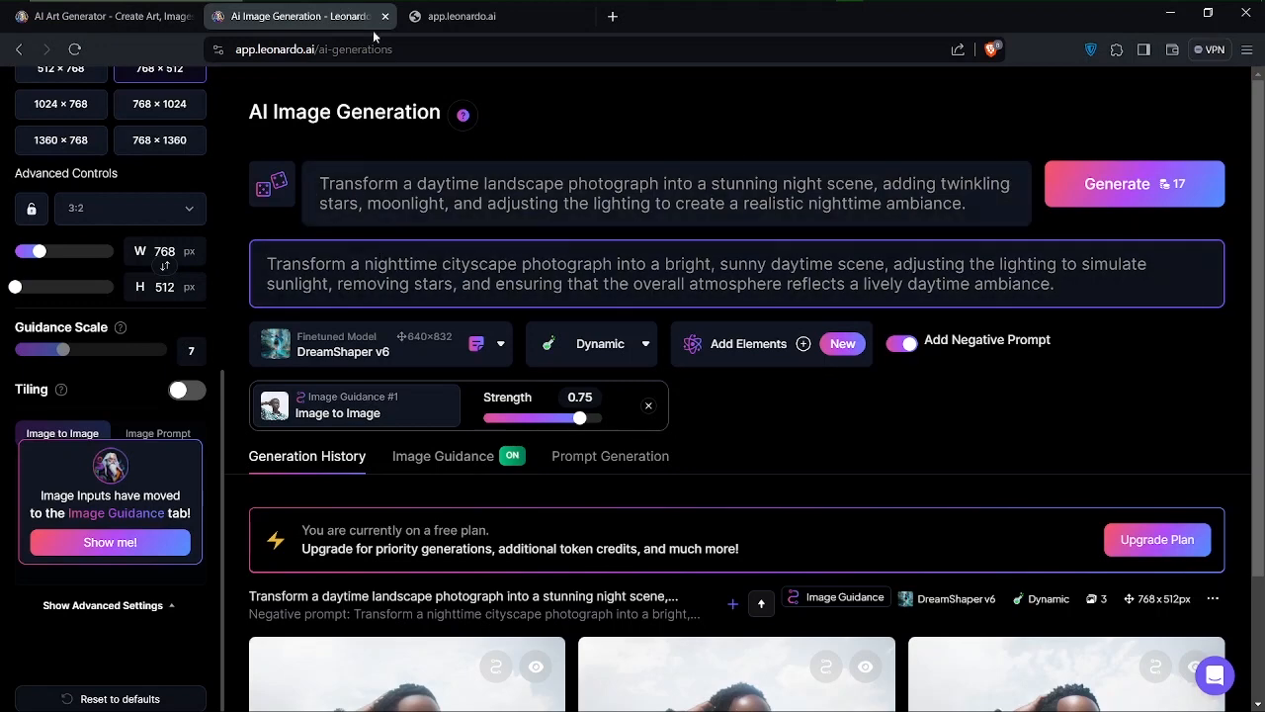
pyautogui.scroll(-3, 451, 349)
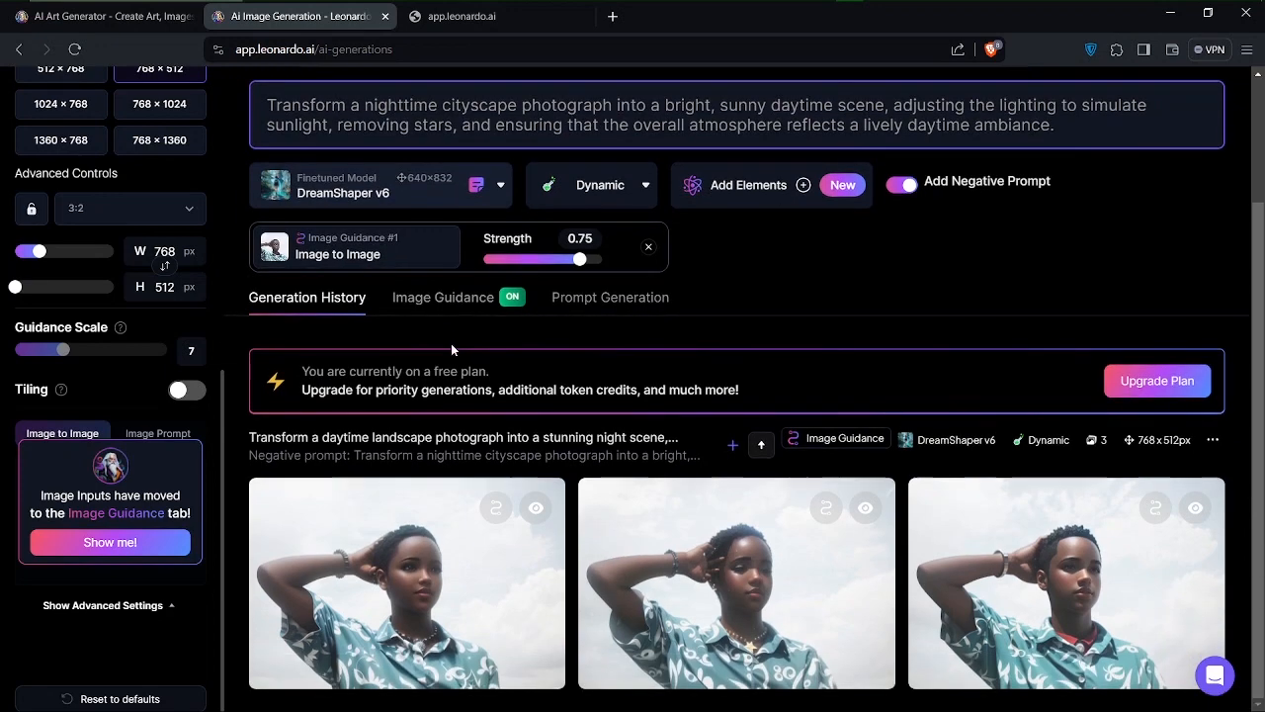
pyautogui.moveTo(716, 659)
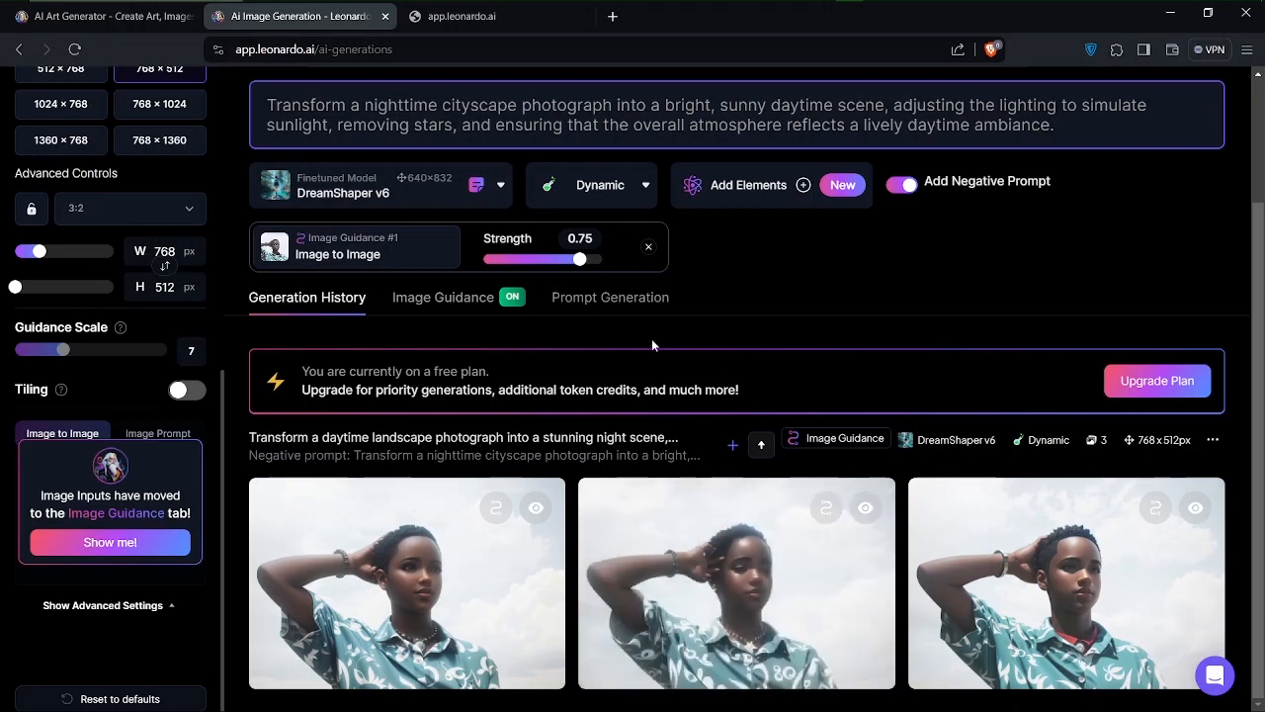
# Step: Set the Image to Image guidance strength to 0.40, generate three images, and check the token balance and results
pyautogui.scroll(1, 482, 329)
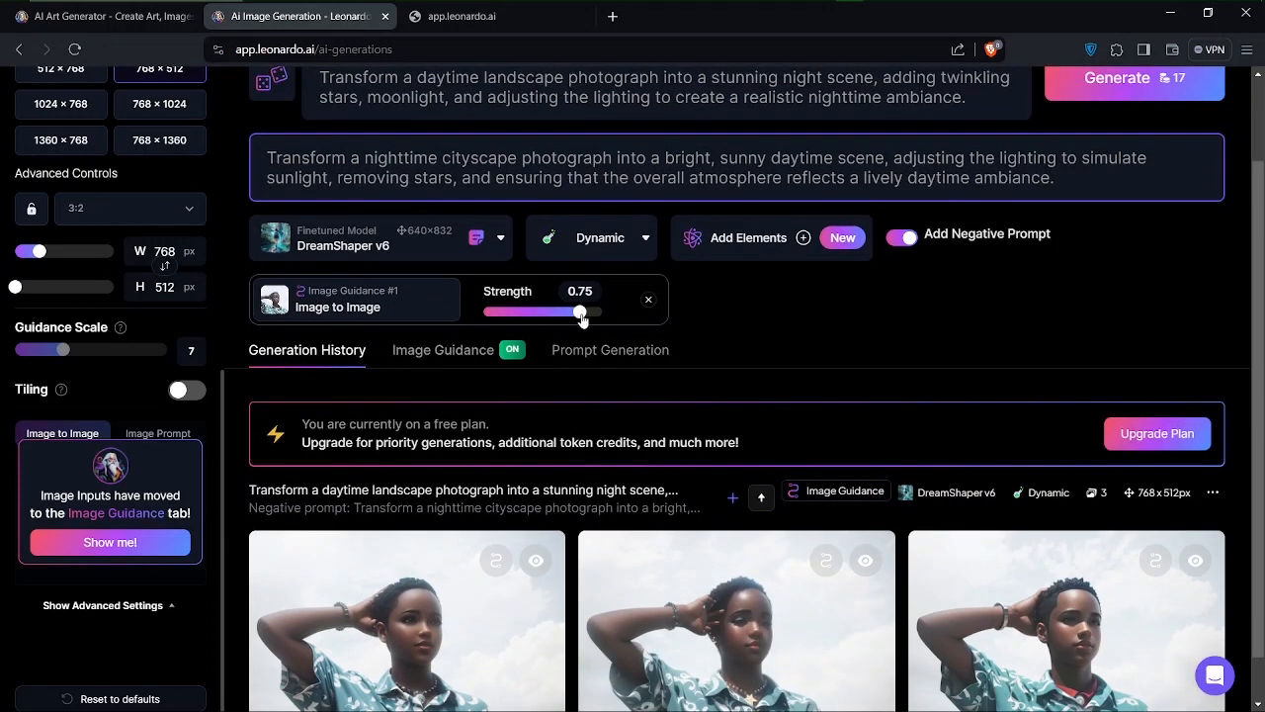
pyautogui.moveTo(581, 313); pyautogui.dragTo(540, 312)
pyautogui.click(1135, 83)
pyautogui.scroll(-1, 1110, 304)
pyautogui.scroll(2, 1087, 307)
pyautogui.scroll(6, 89, 198)
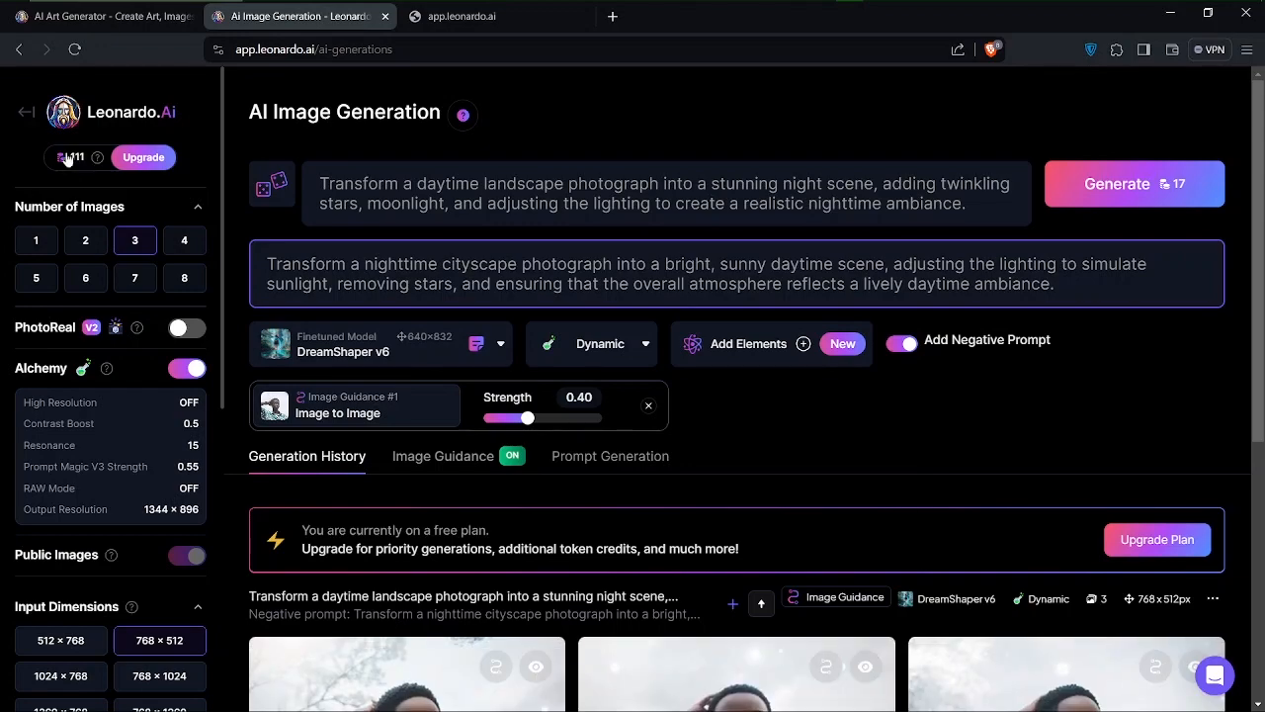
pyautogui.moveTo(100, 161)
pyautogui.scroll(-5, 554, 494)
pyautogui.scroll(3, 477, 399)
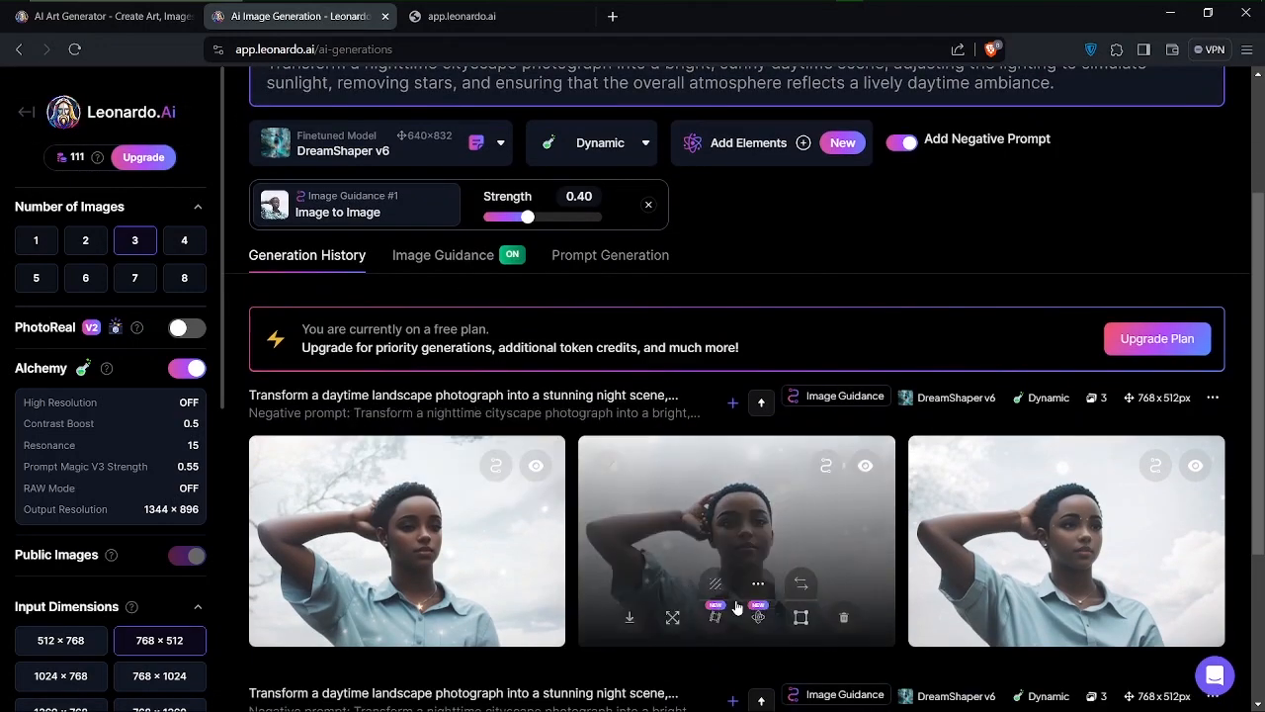
# Step: Lower the Image to Image guidance strength below 0.40 and generate another set of three images
pyautogui.moveTo(527, 217); pyautogui.dragTo(498, 217)
pyautogui.scroll(1, 1130, 425)
pyautogui.click(1136, 96)
pyautogui.scroll(-6, 725, 568)
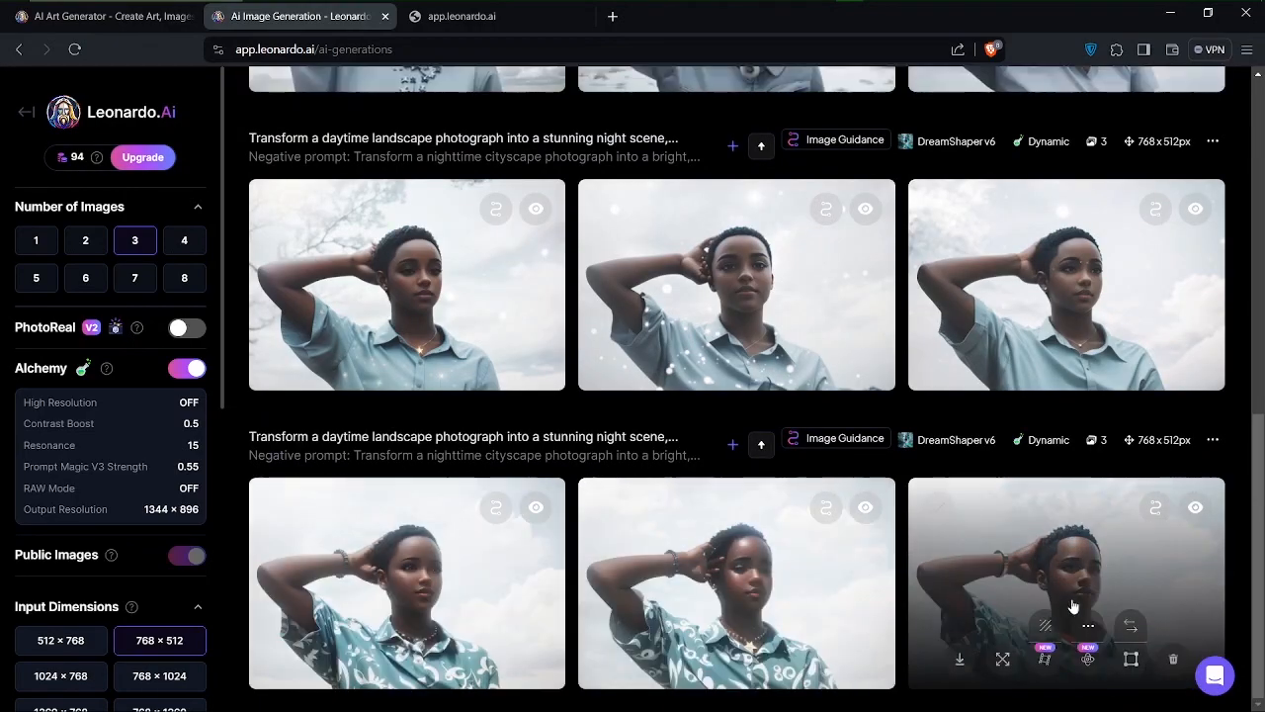
# Step: Raise the Image to Image guidance strength to 0.90, generate three images, and compare them with the previous sets
pyautogui.scroll(1, 986, 371)
pyautogui.scroll(5, 985, 370)
pyautogui.click(1152, 181)
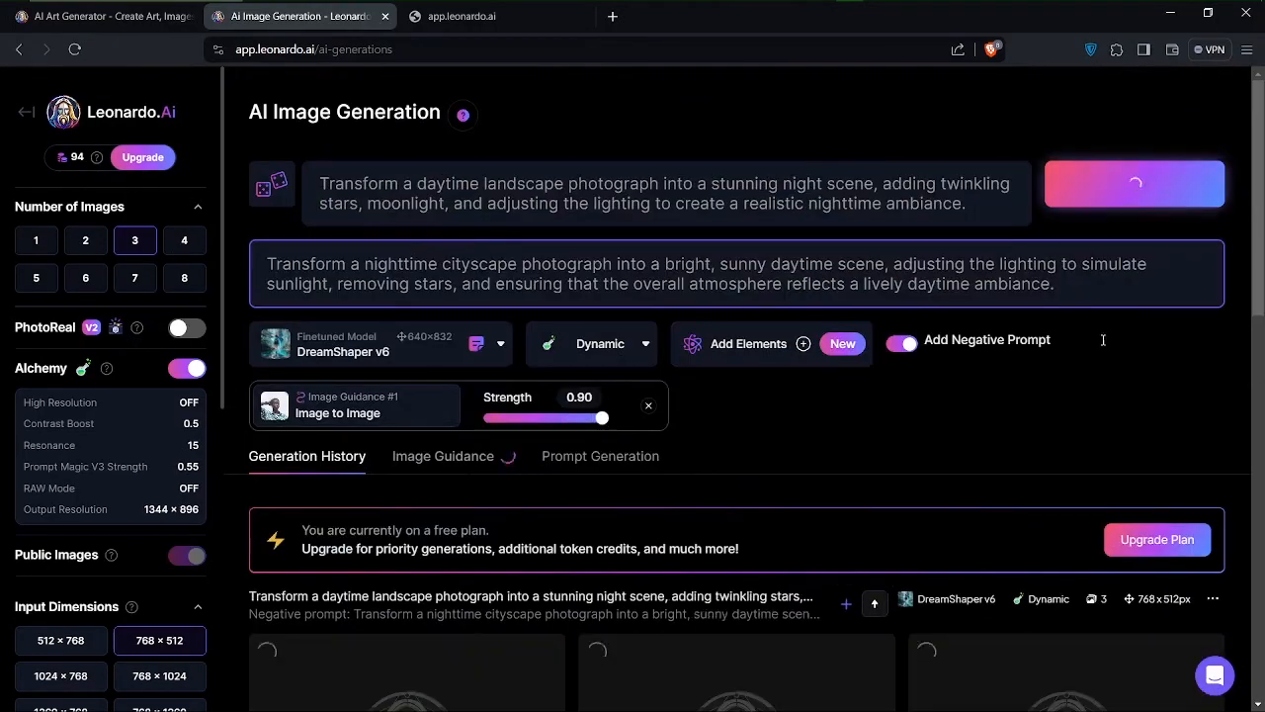
pyautogui.scroll(-6, 1085, 519)
pyautogui.scroll(6, 687, 455)
pyautogui.scroll(1, 616, 423)
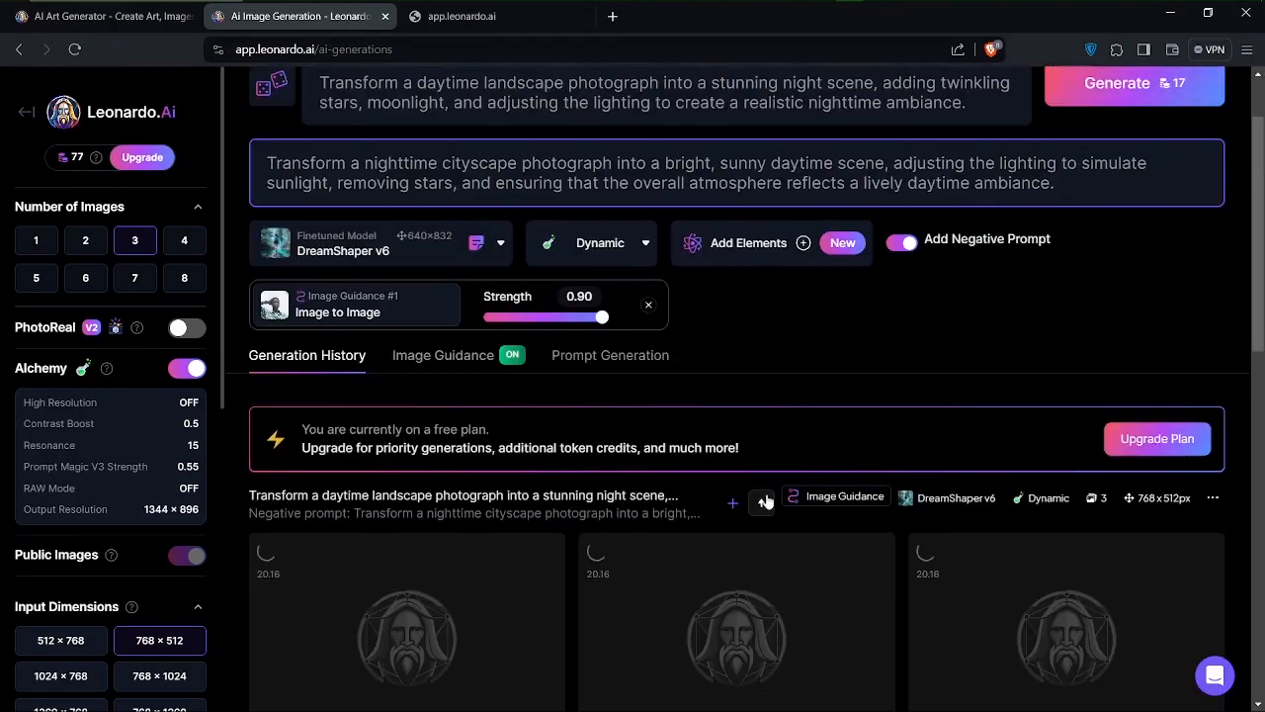
pyautogui.scroll(-3, 766, 501)
pyautogui.scroll(3, 732, 446)
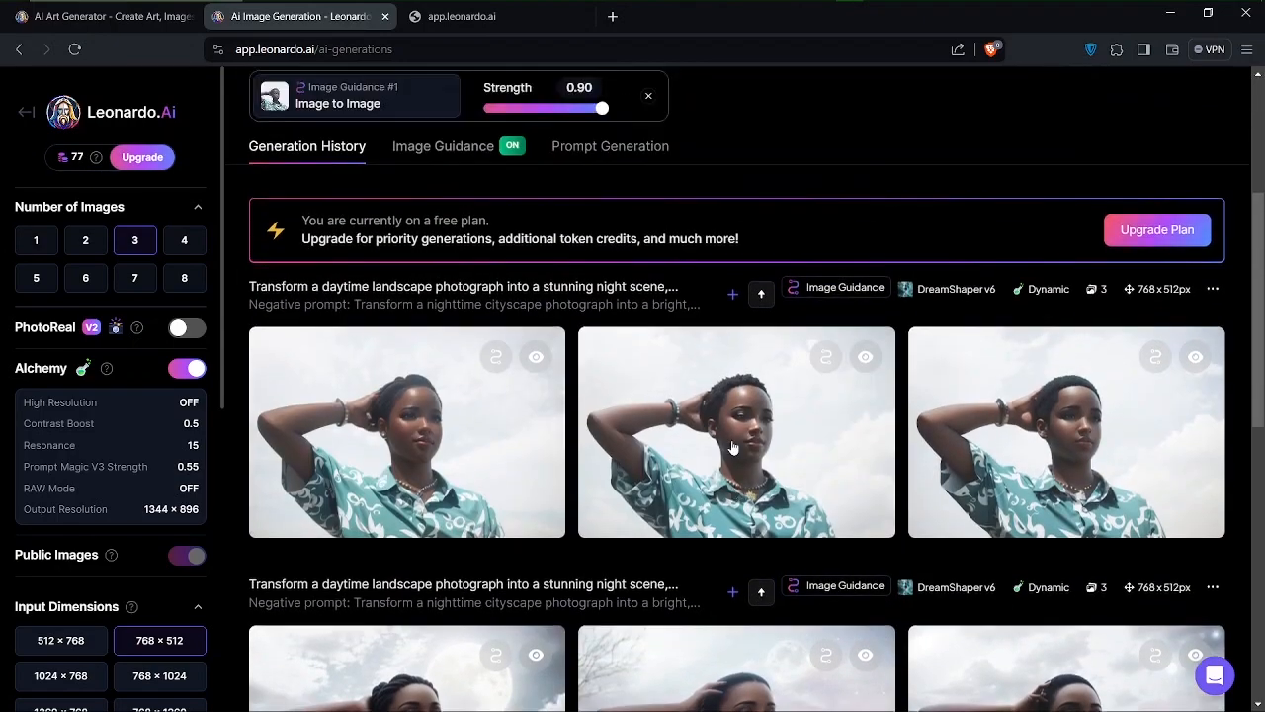
# Step: In the generation prompt, remove the word "night" before "scene" and replace "twinkling stars" with "clouds"
pyautogui.click(413, 161)
pyautogui.doubleClick(803, 161)
pyautogui.press('BackSpace')
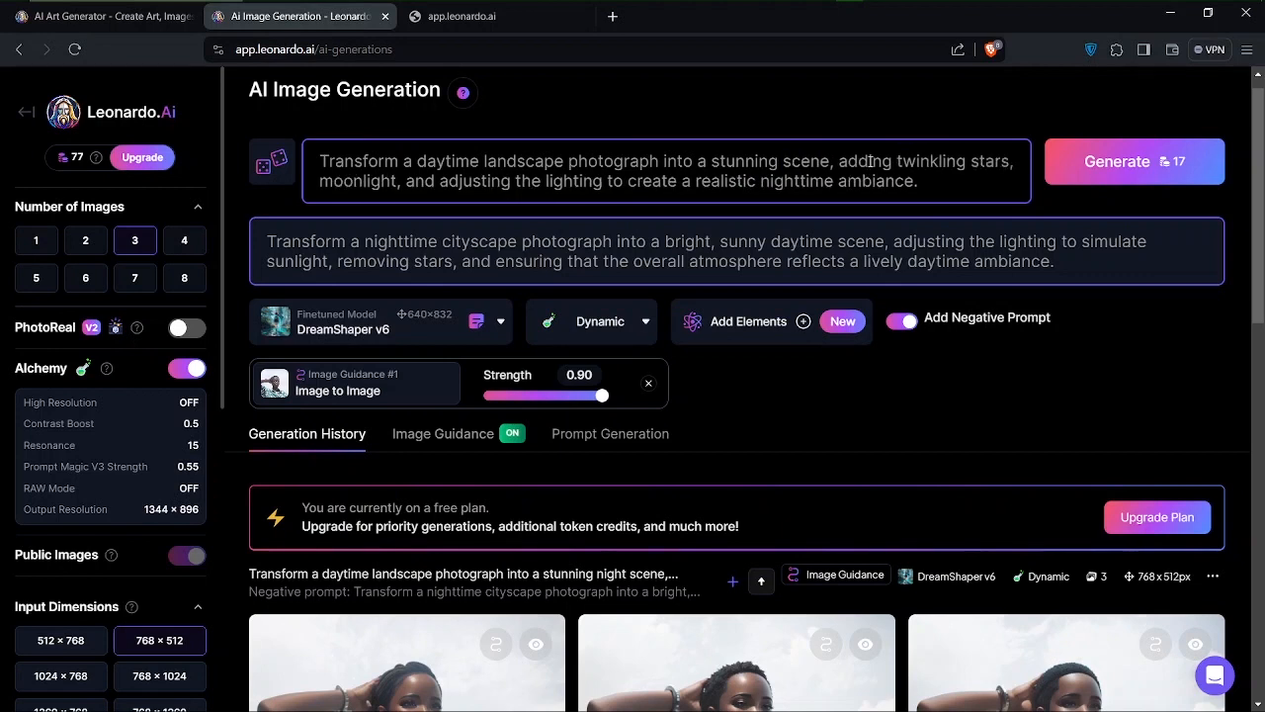
pyautogui.doubleClick(931, 161)
pyautogui.press('BackSpace')
pyautogui.doubleClick(930, 160)
pyautogui.press('BackSpace')
pyautogui.write('clouds')
# Step: Remove "moonlight" from the prompt and change "nighttime ambiance" to "daytime ambiance"
pyautogui.doubleClick(357, 181)
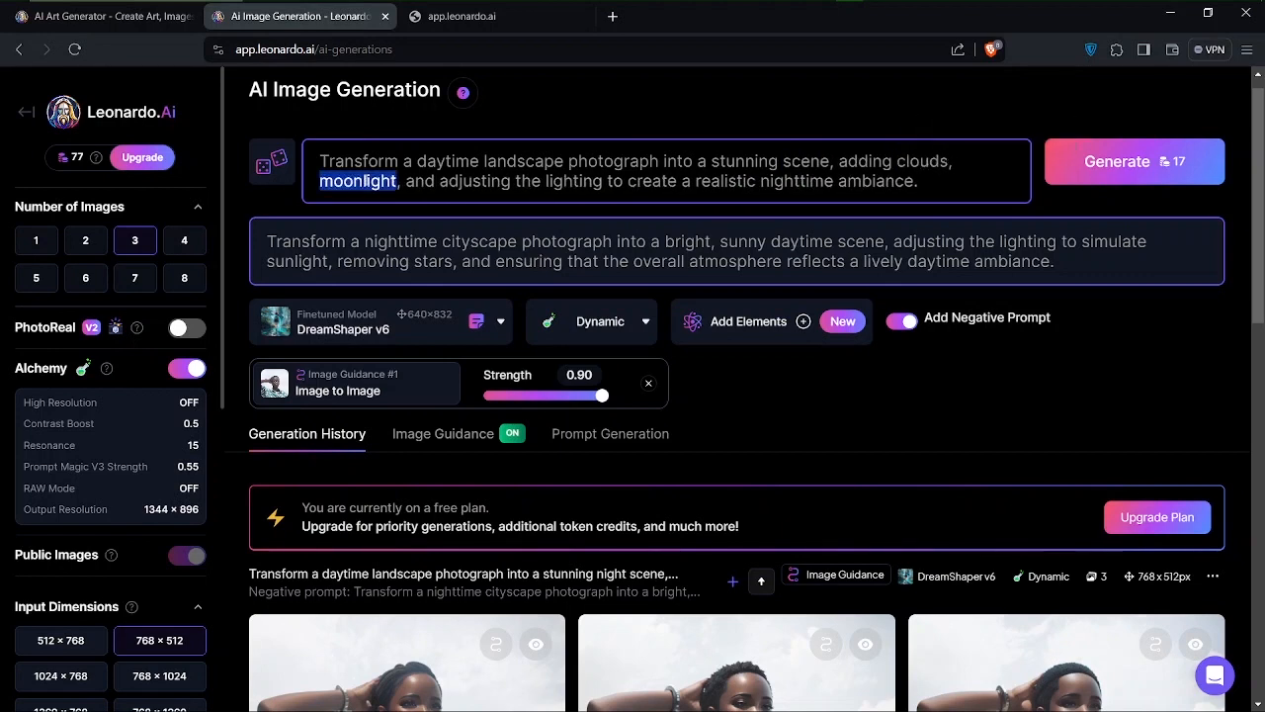
pyautogui.press('BackSpace')
pyautogui.press('BackSpace')
pyautogui.press('BackSpace')
pyautogui.doubleClick(676, 181)
pyautogui.write('daytime')
# Step: Turn off the negative prompt and add ", this a masculine image" to the end of the generation prompt
pyautogui.click(805, 180)
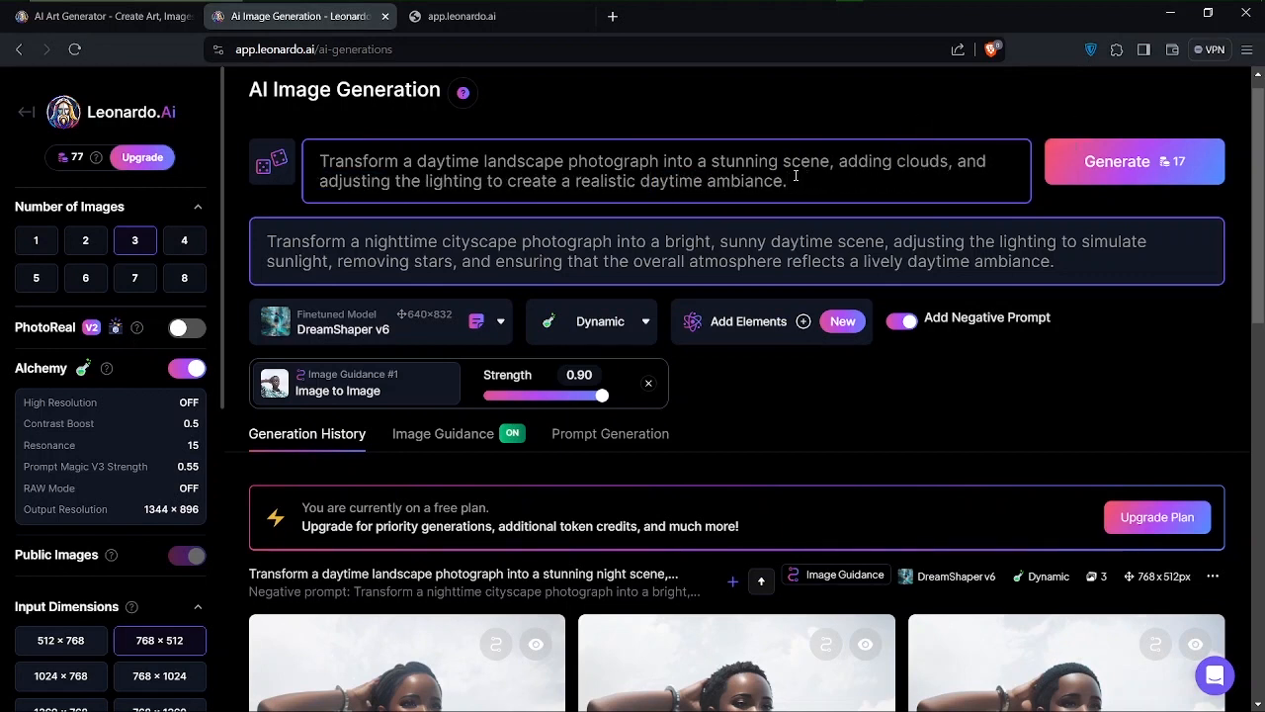
pyautogui.click(903, 322)
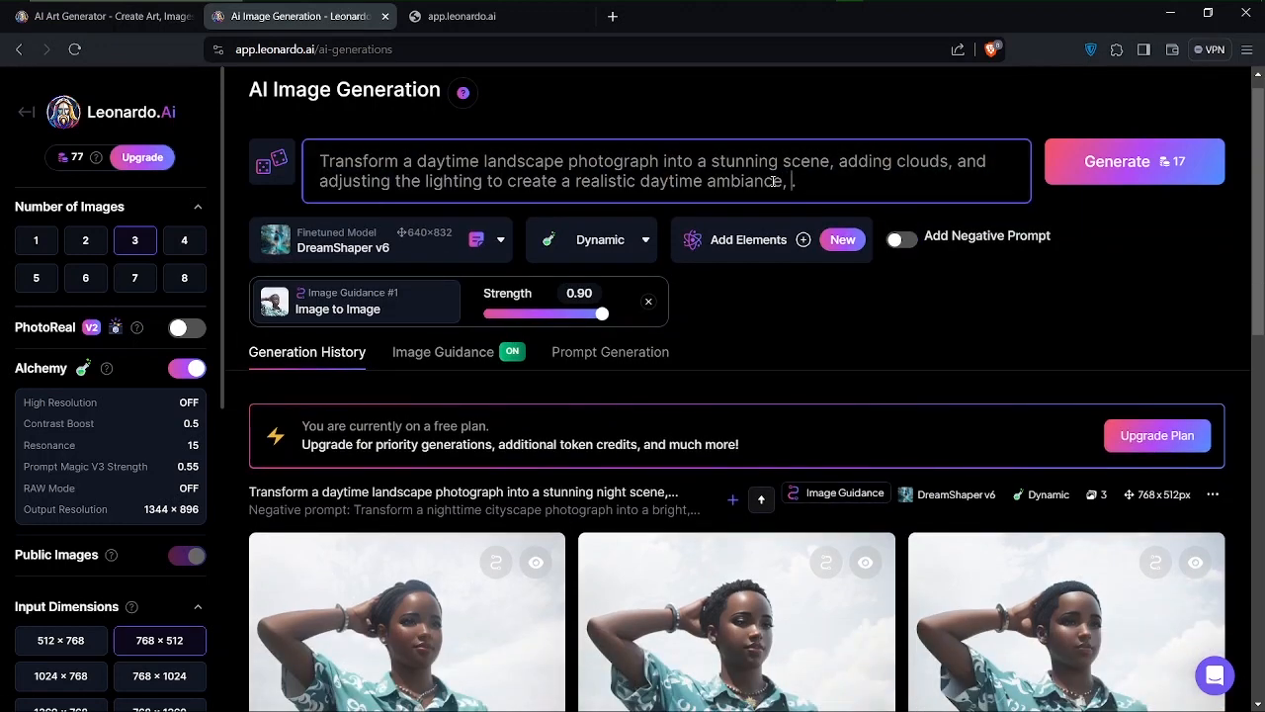
pyautogui.press('BackSpace')
pyautogui.press('BackSpace')
pyautogui.press('BackSpace')
pyautogui.write('this a masculine image')
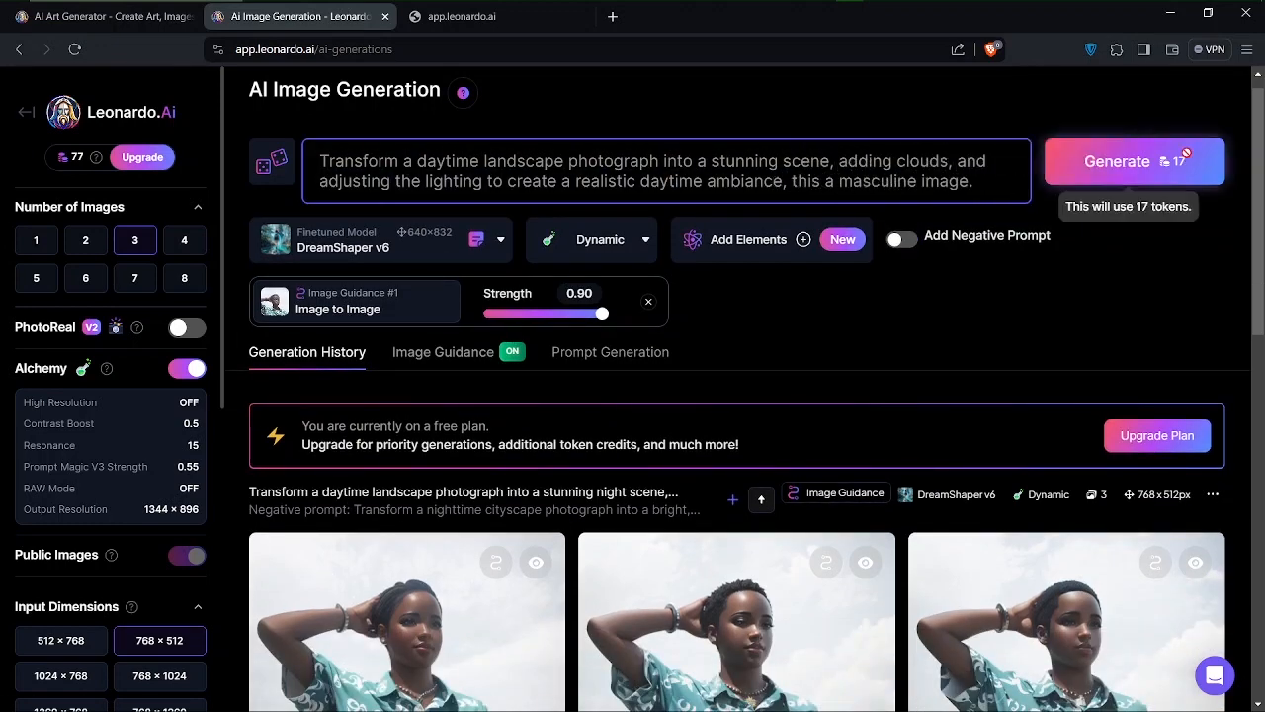
# Step: Generate three images from the edited daytime prompt and review them in the Generation History
pyautogui.click(1127, 161)
pyautogui.scroll(-5, 1188, 504)
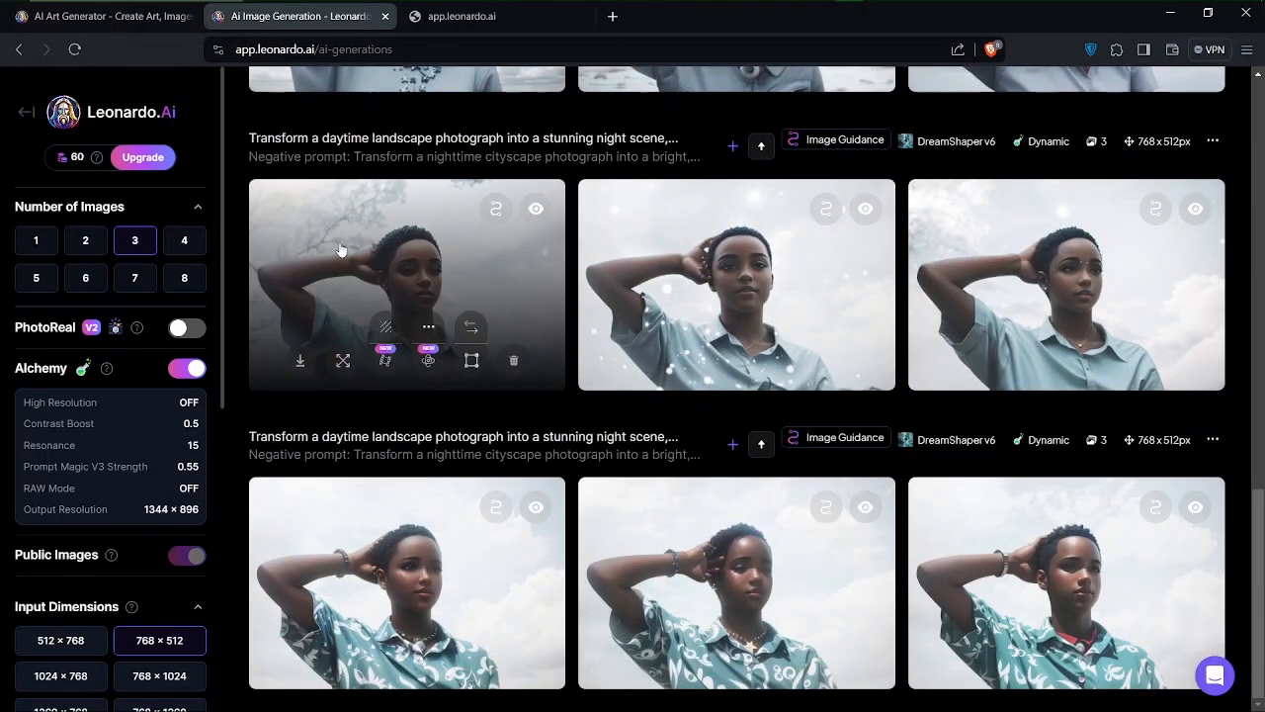
pyautogui.scroll(-3, 787, 225)
pyautogui.scroll(5, 919, 261)
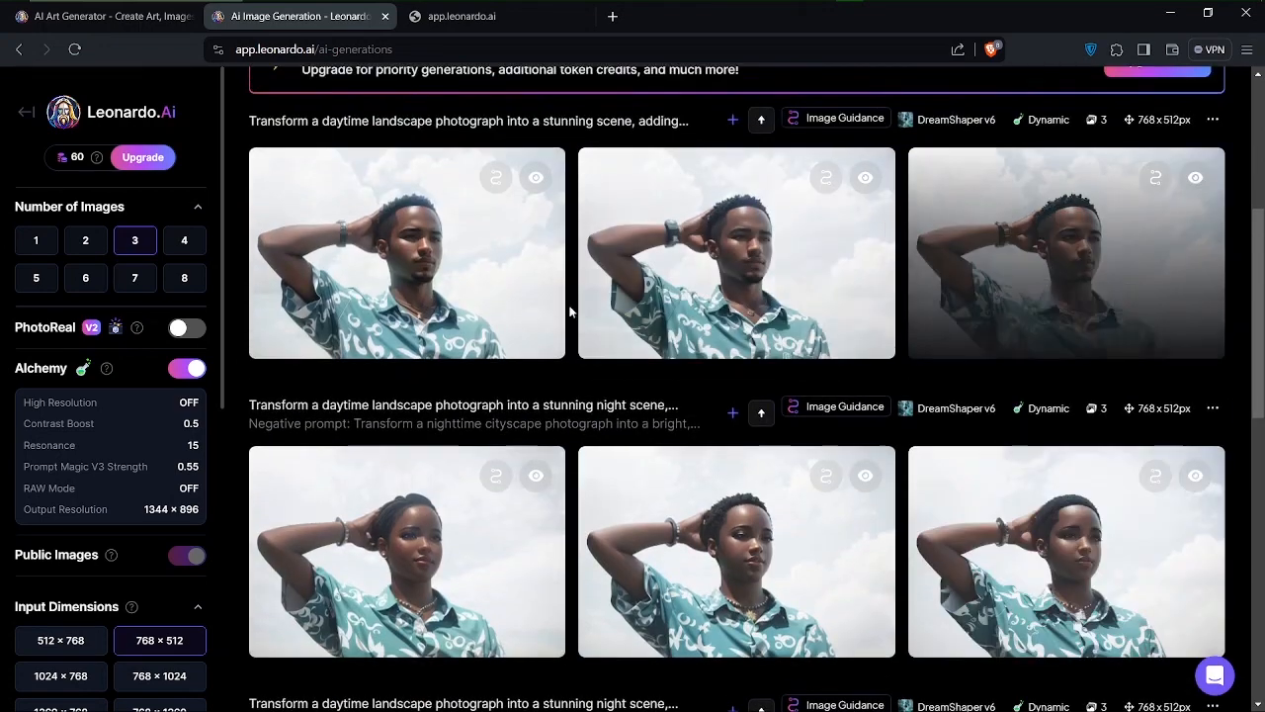
# Step: Change the prompt's ending to "this is a young boy" and generate three images at strength 0.75 with Alchemy off
pyautogui.scroll(1, 919, 261)
pyautogui.doubleClick(885, 135)
pyautogui.press('BackSpace')
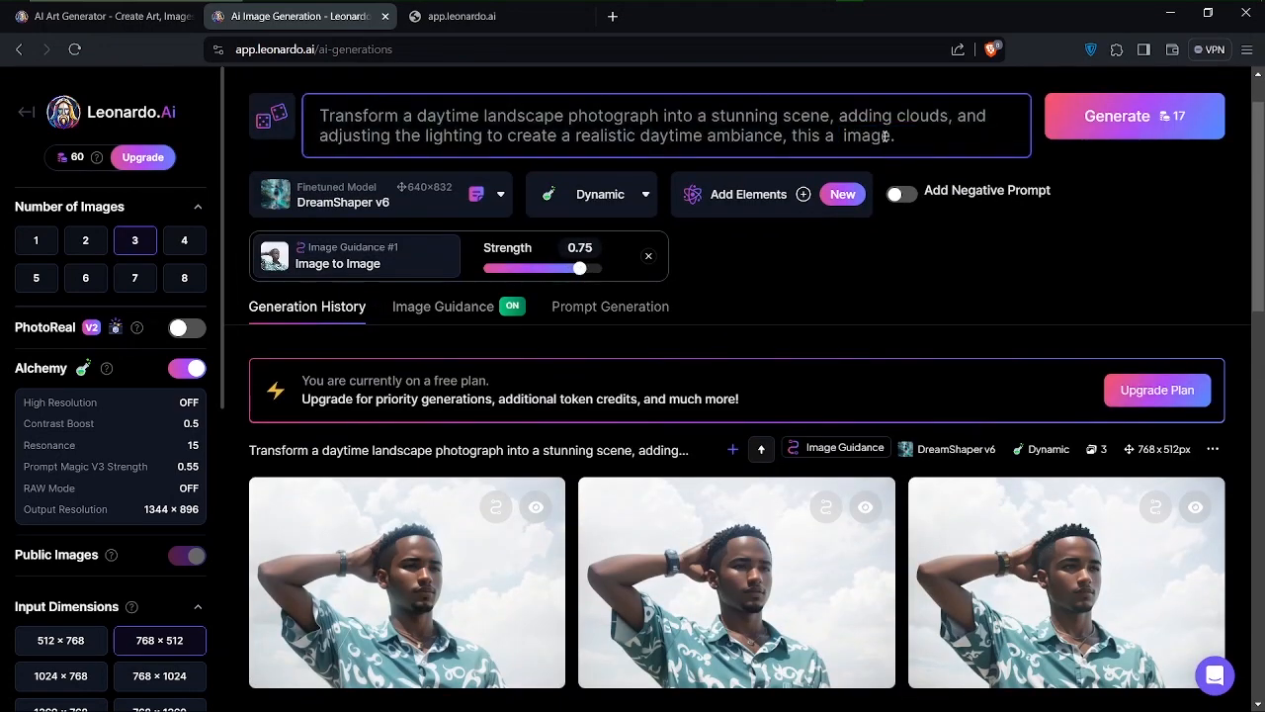
pyautogui.write('young boy')
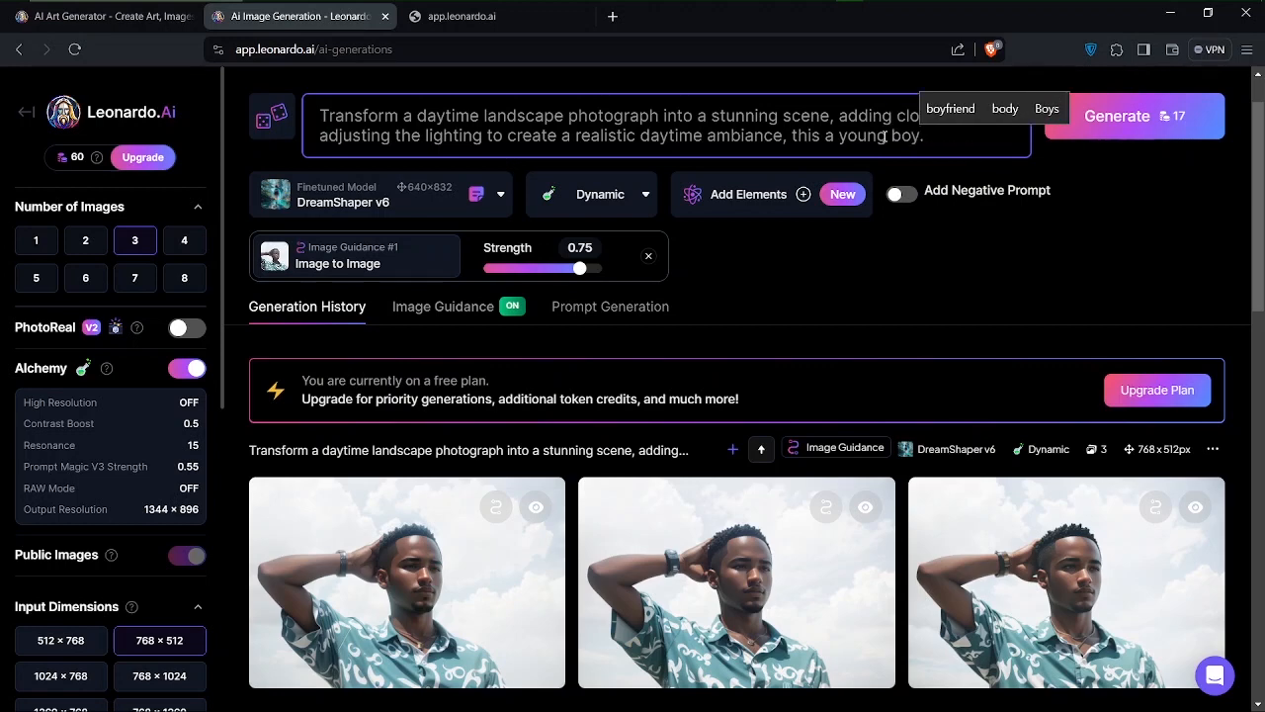
pyautogui.click(1115, 116)
pyautogui.click(630, 678)
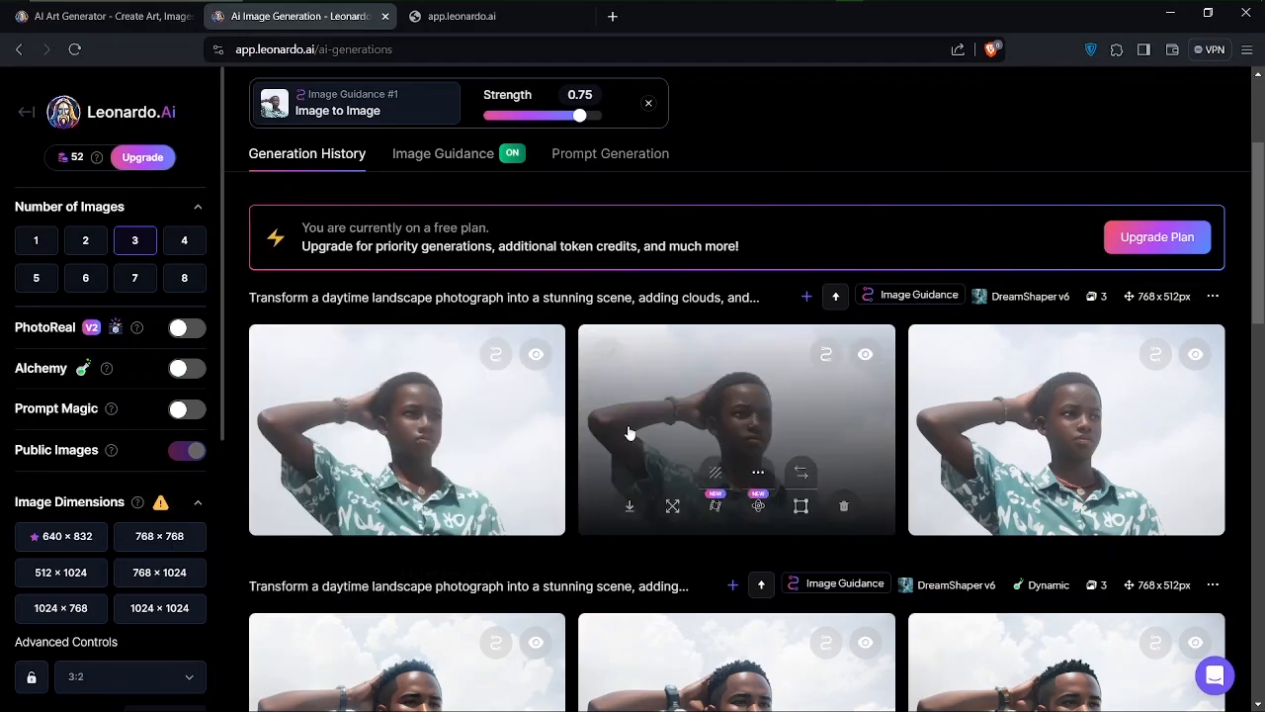
# Step: Set the guidance strength to 0.90, generate three images from the young boy prompt, and review them
pyautogui.scroll(-3, 1124, 522)
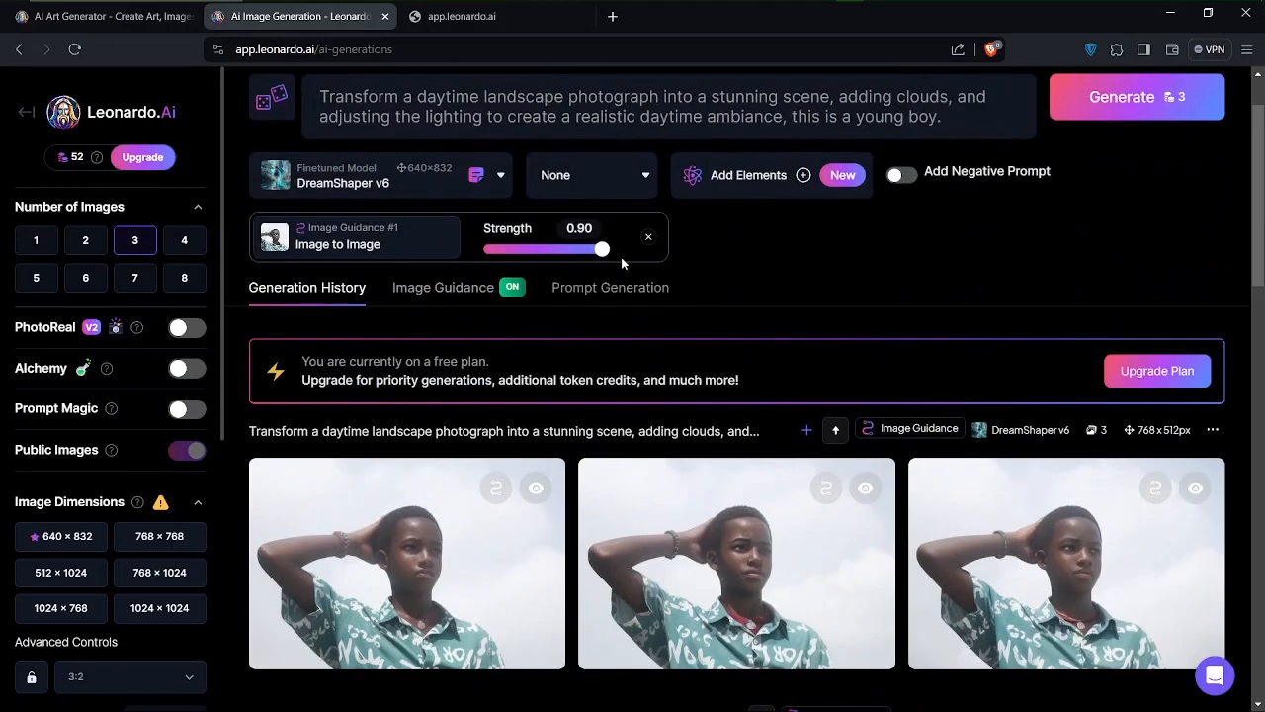
pyautogui.click(1138, 93)
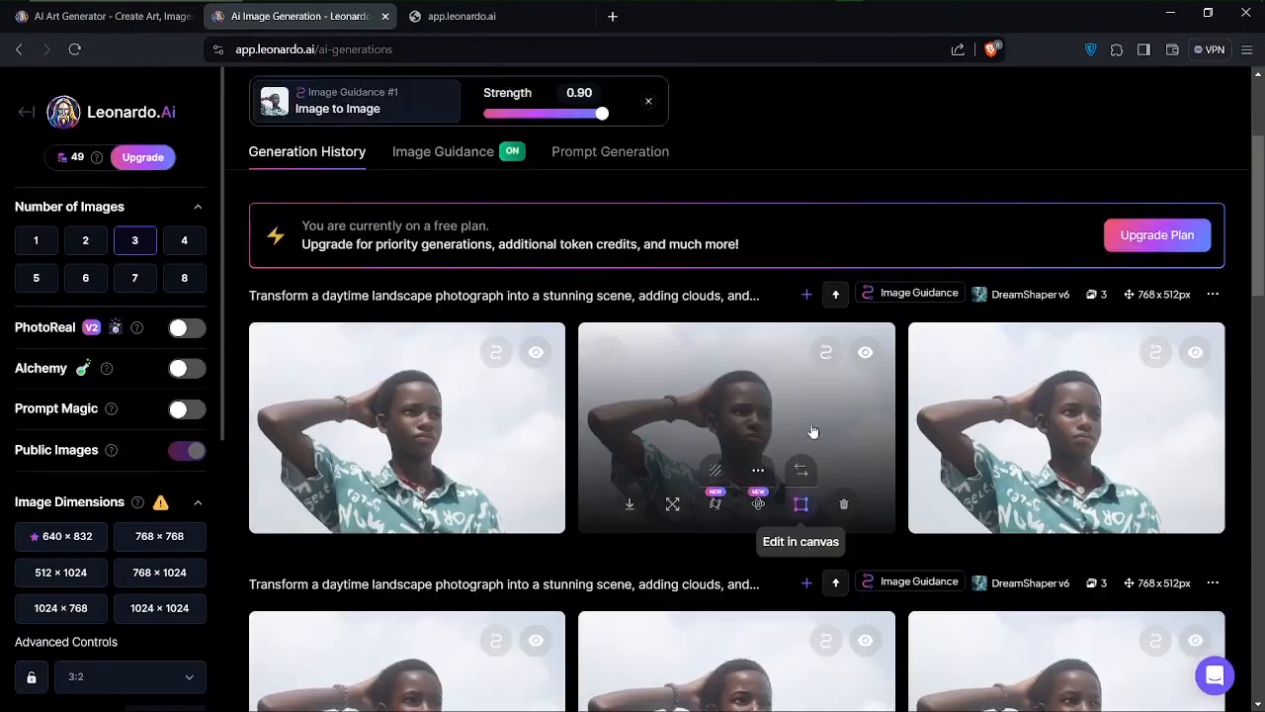
pyautogui.scroll(-2, 801, 509)
pyautogui.scroll(2, 820, 534)
pyautogui.scroll(-10, 947, 365)
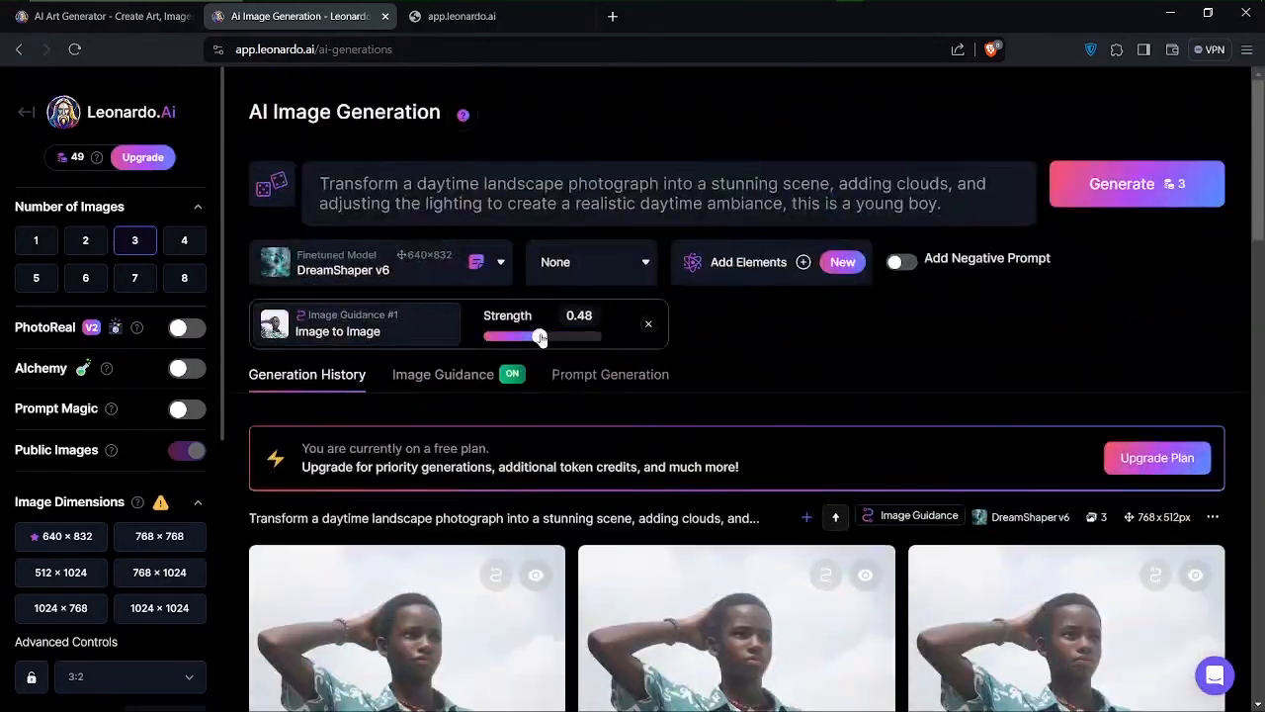
# Step: Set the guidance strength to 0.50, generate three images from the young boy prompt, and compare them with the earlier sets
pyautogui.moveTo(533, 336); pyautogui.dragTo(543, 336)
pyautogui.click(1129, 165)
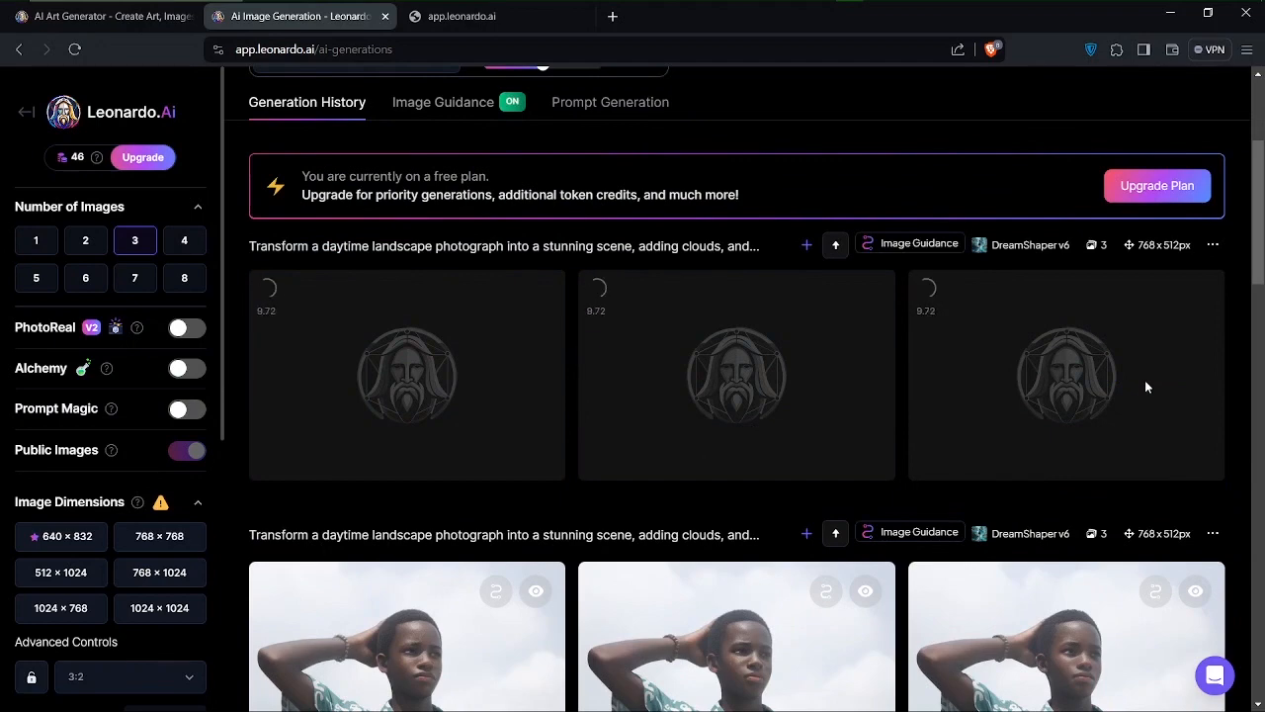
pyautogui.scroll(-1, 993, 600)
pyautogui.scroll(2, 883, 404)
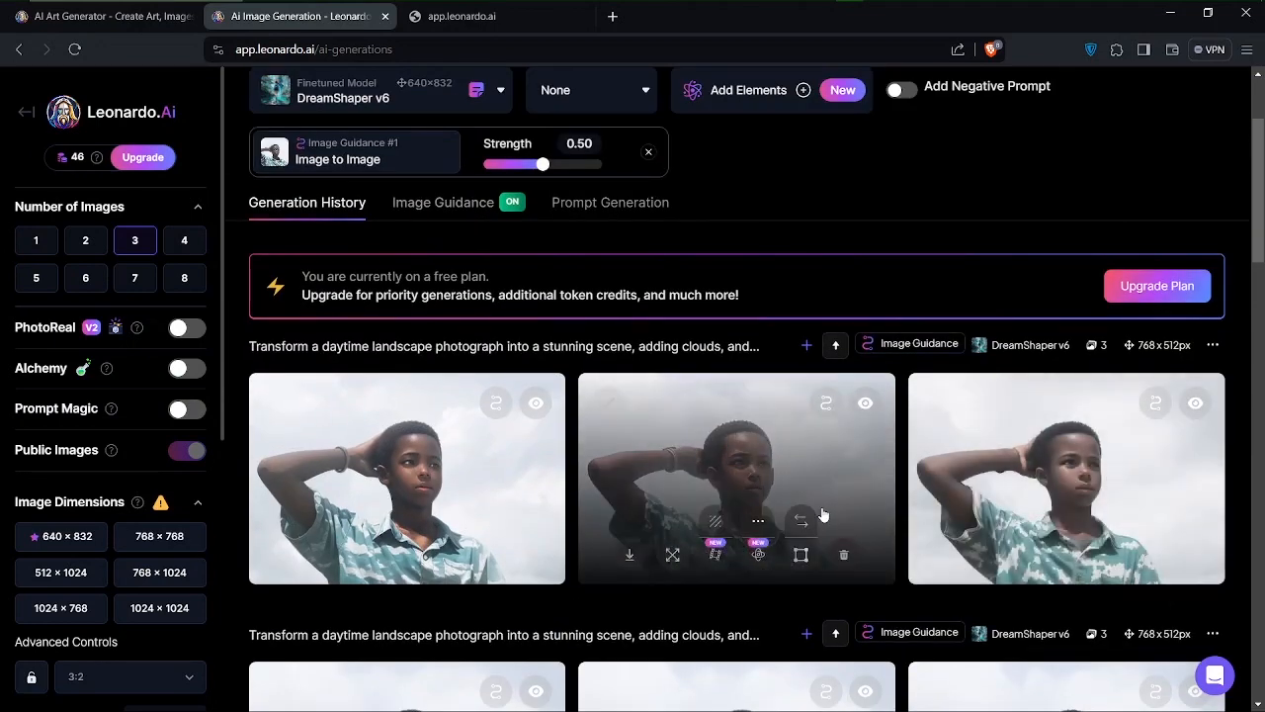
pyautogui.scroll(-6, 970, 537)
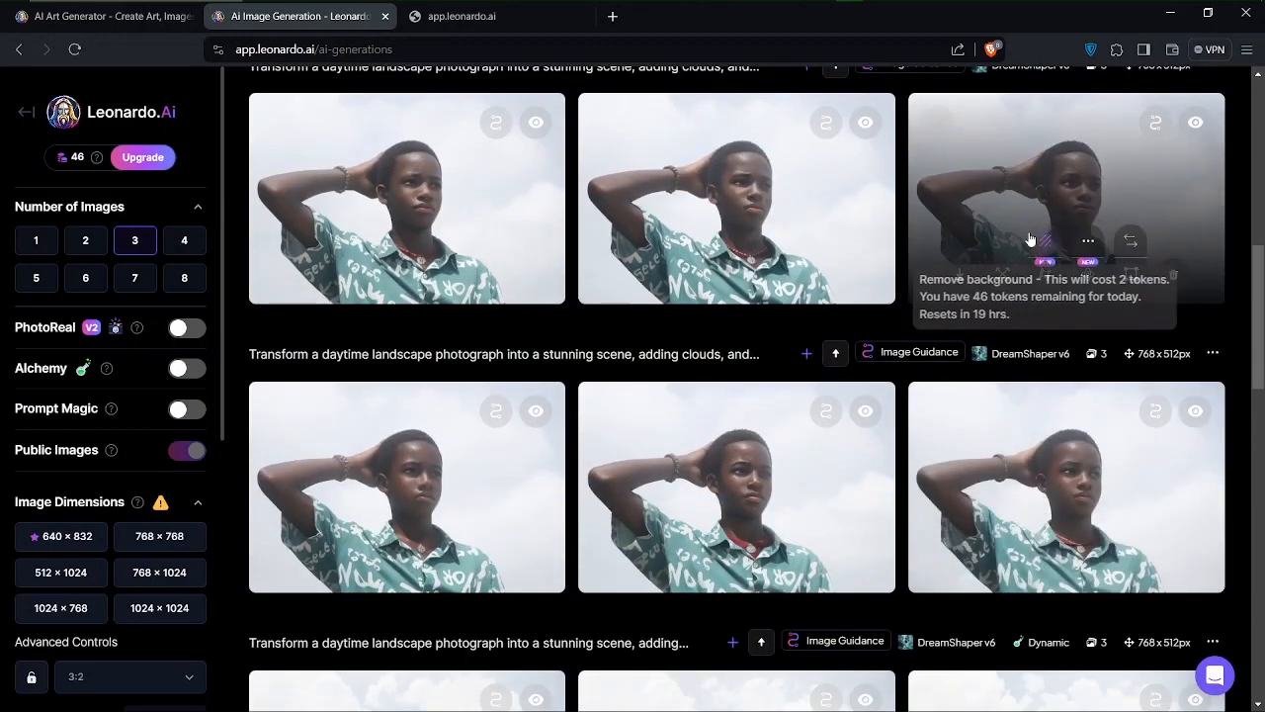
pyautogui.scroll(1, 1030, 239)
pyautogui.scroll(4, 907, 293)
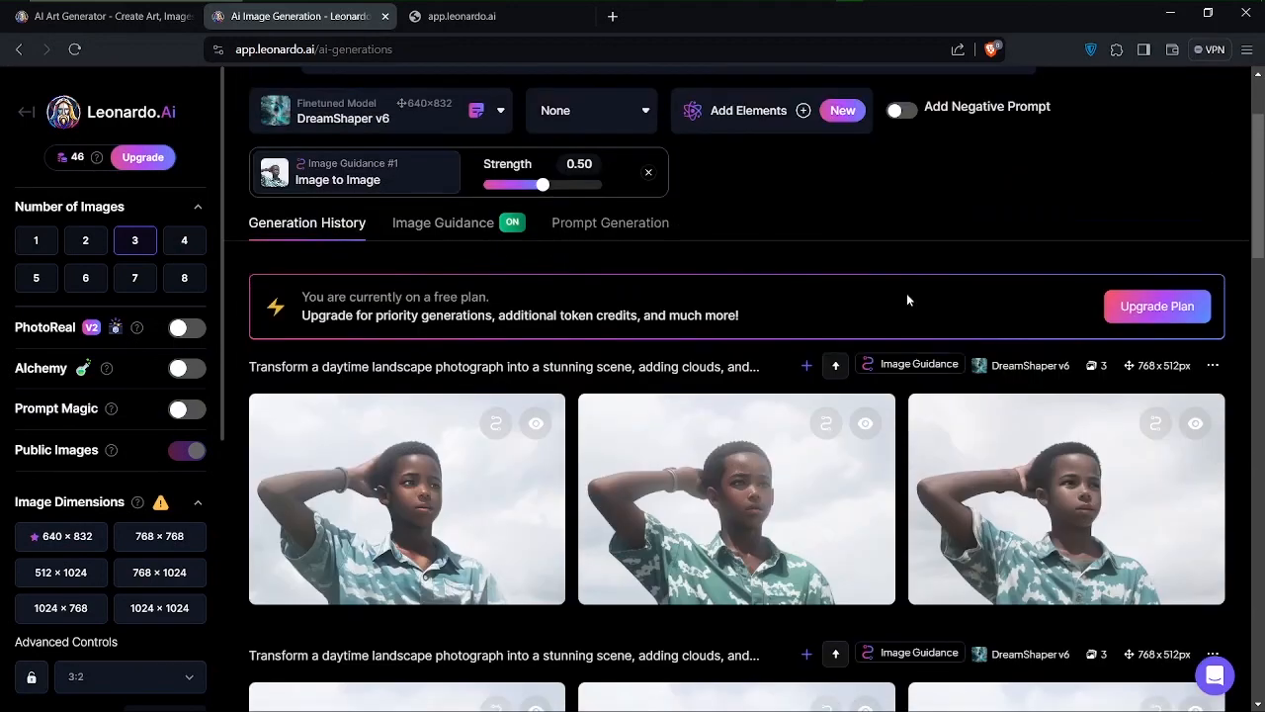
pyautogui.scroll(1, 671, 399)
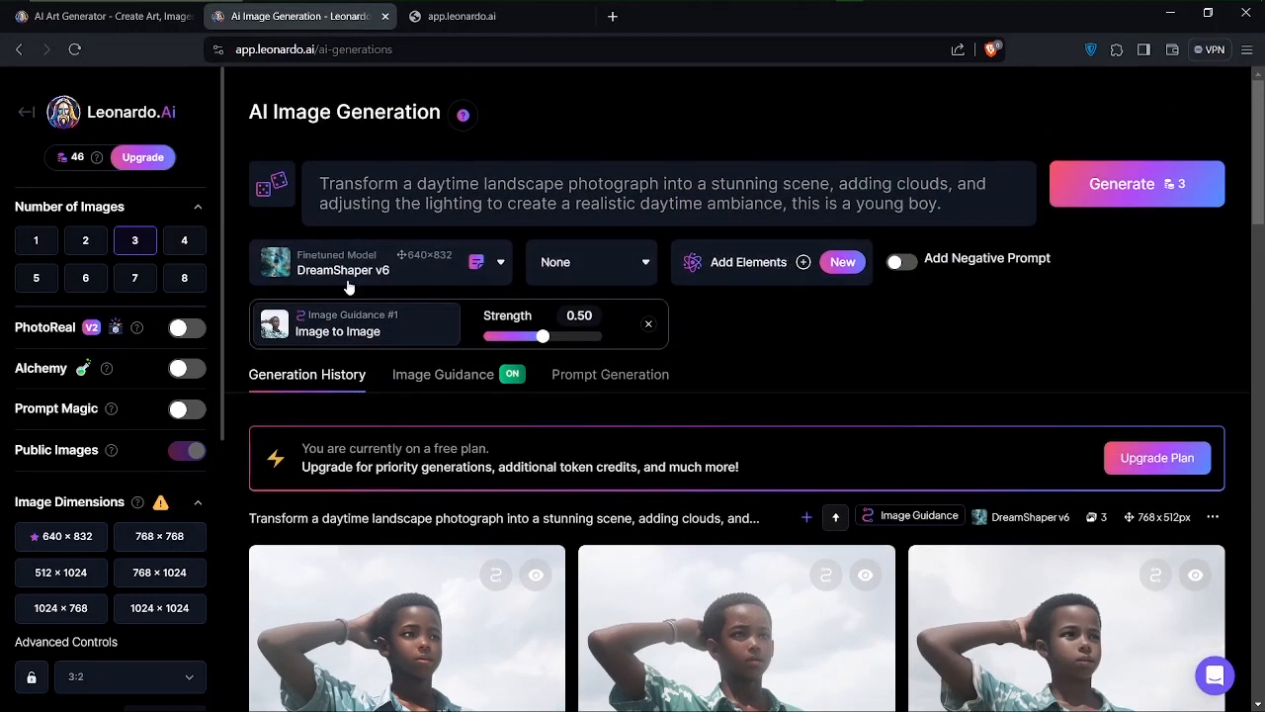
# Step: Review the list of available finetuned models alongside the current image guidance settings and generated images
pyautogui.click(494, 265)
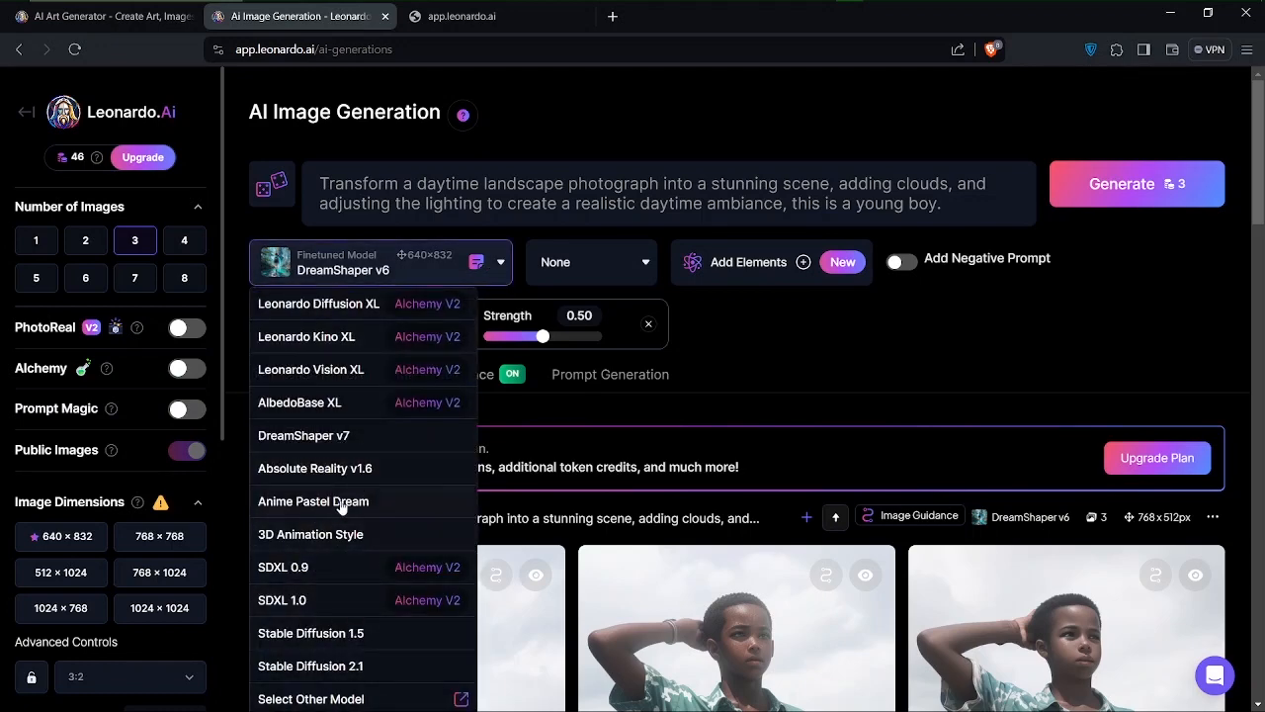
pyautogui.scroll(-1, 373, 601)
pyautogui.scroll(1, 373, 601)
pyautogui.click(717, 340)
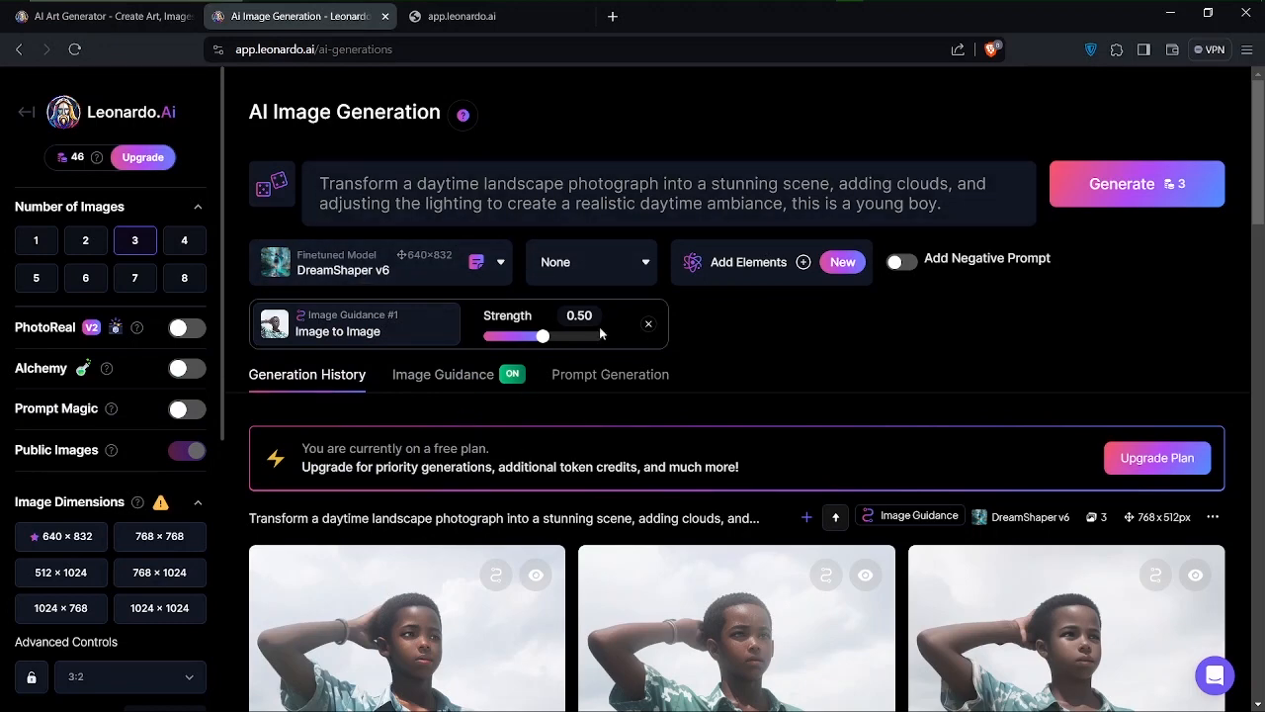
pyautogui.scroll(-2, 499, 374)
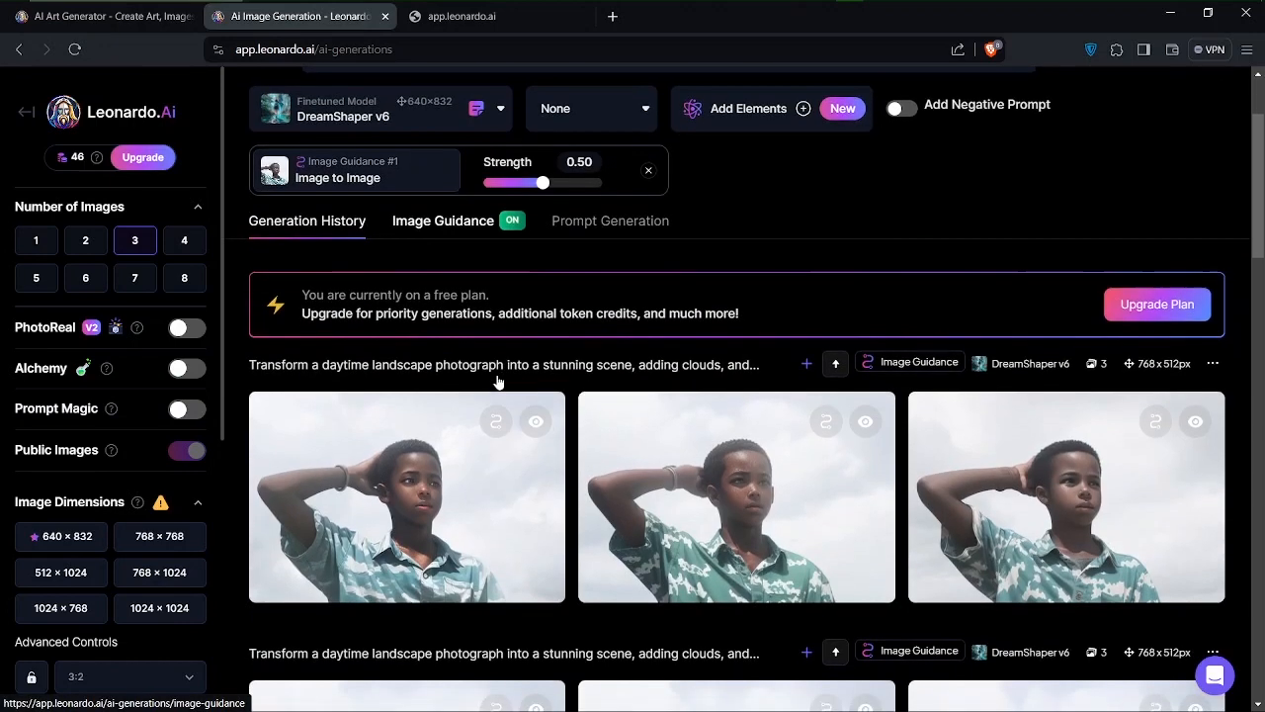
pyautogui.scroll(2, 499, 374)
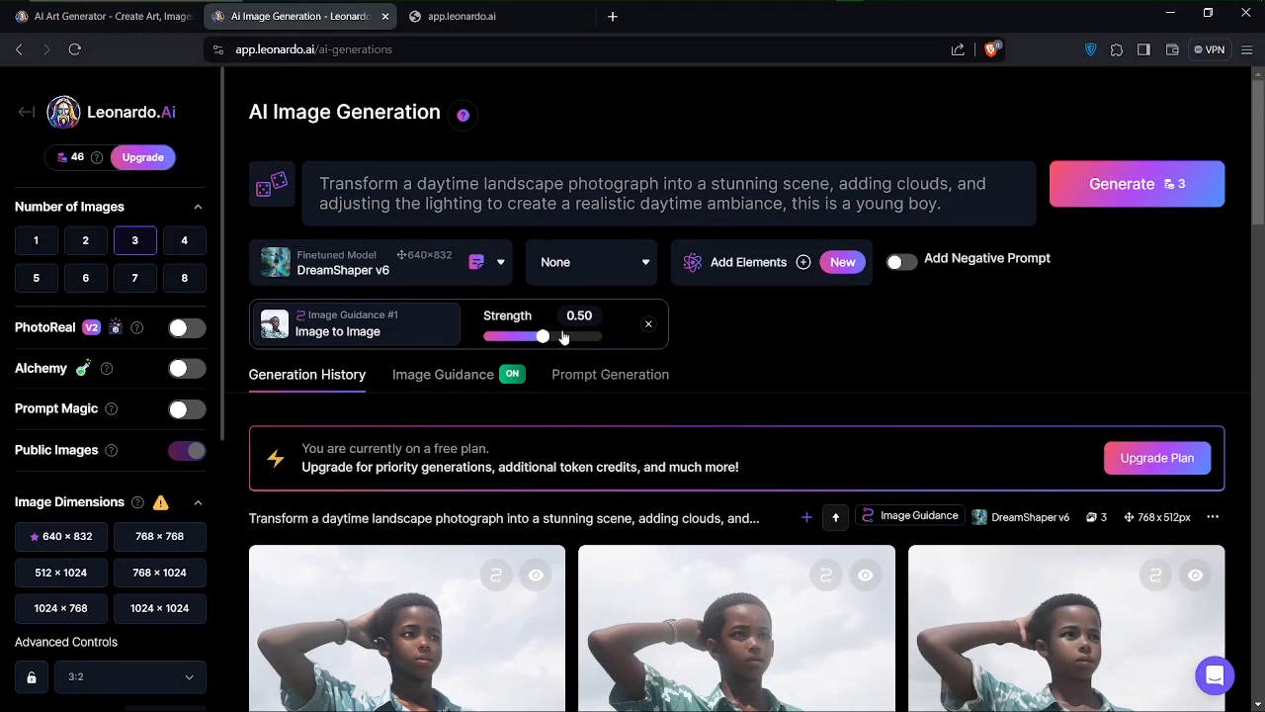
pyautogui.click(502, 263)
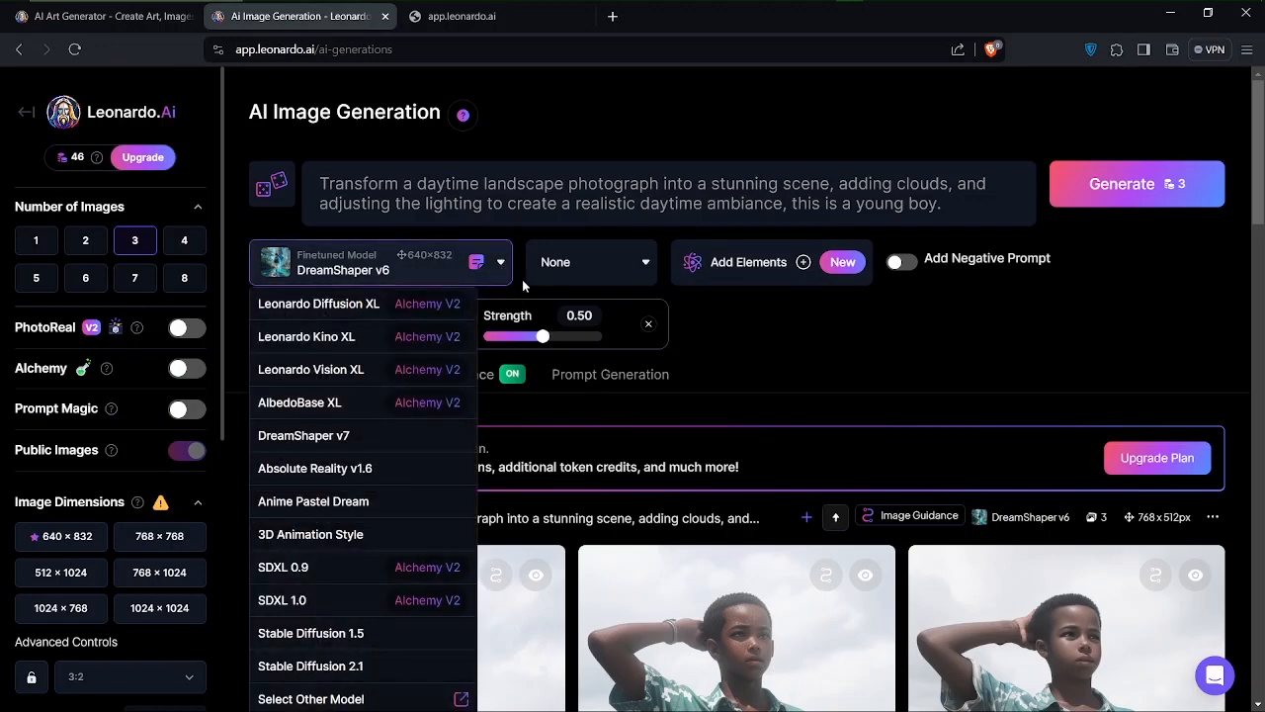
# Step: Compare the generated sets in the generation history, from the newest young boy images back to the night scene images
pyautogui.click(504, 267)
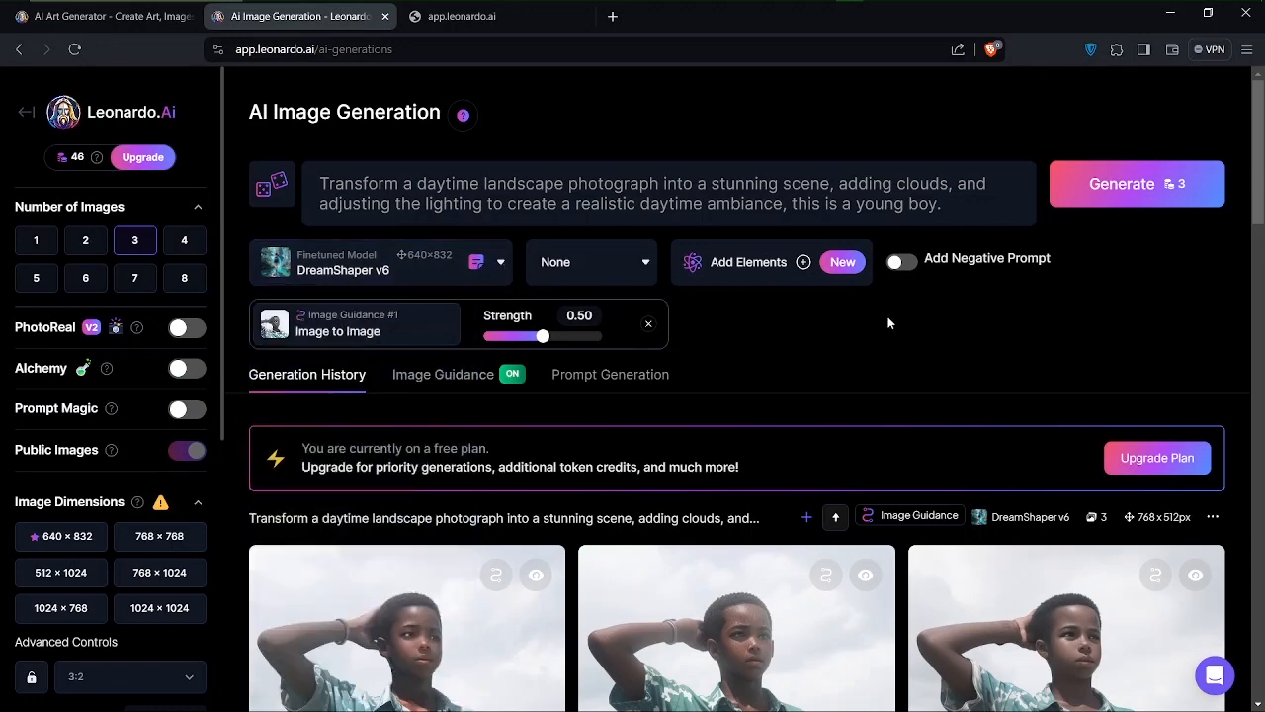
pyautogui.moveTo(913, 293); pyautogui.dragTo(911, 260)
pyautogui.click(950, 336)
pyautogui.scroll(-8, 878, 446)
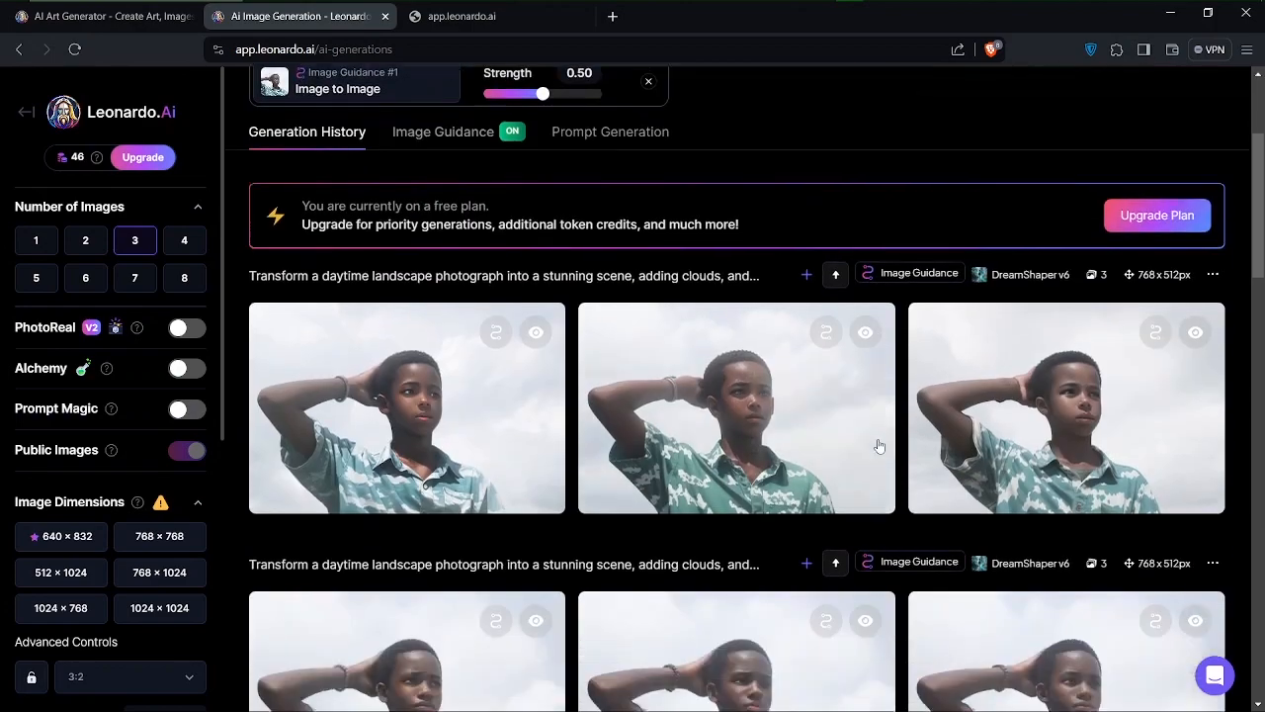
pyautogui.scroll(8, 878, 446)
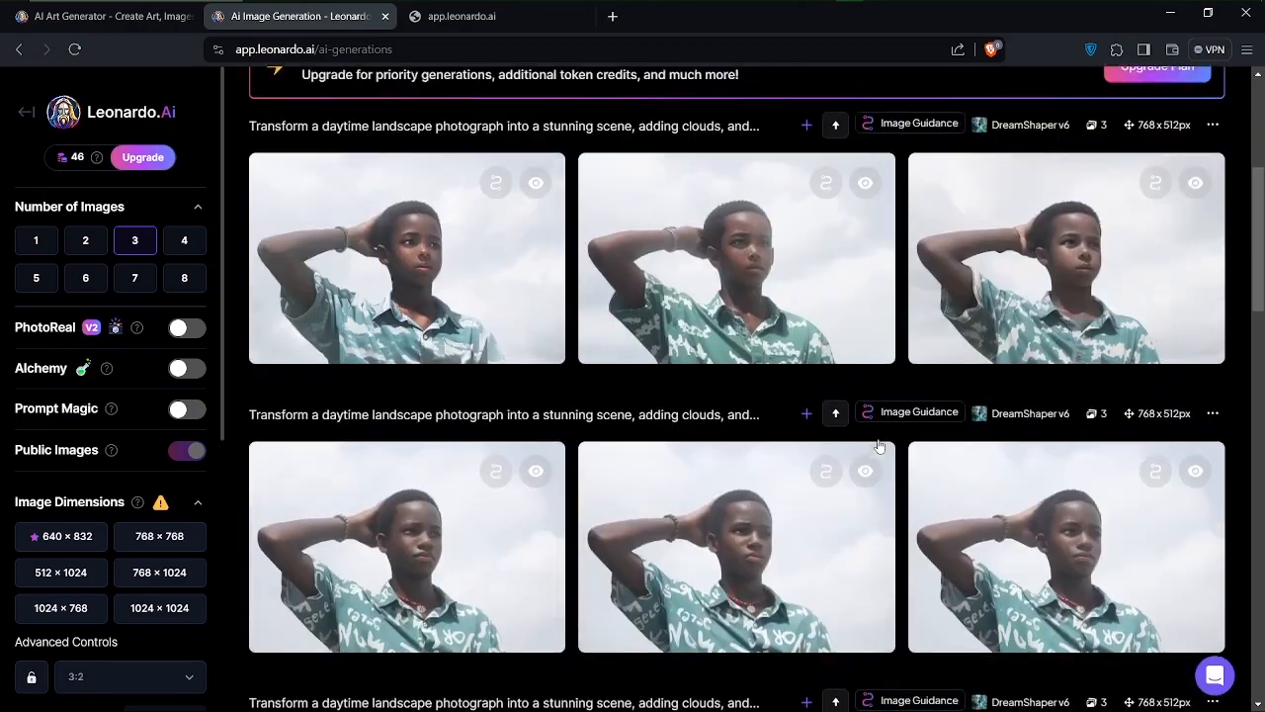
pyautogui.scroll(-3, 673, 415)
pyautogui.scroll(1, 682, 420)
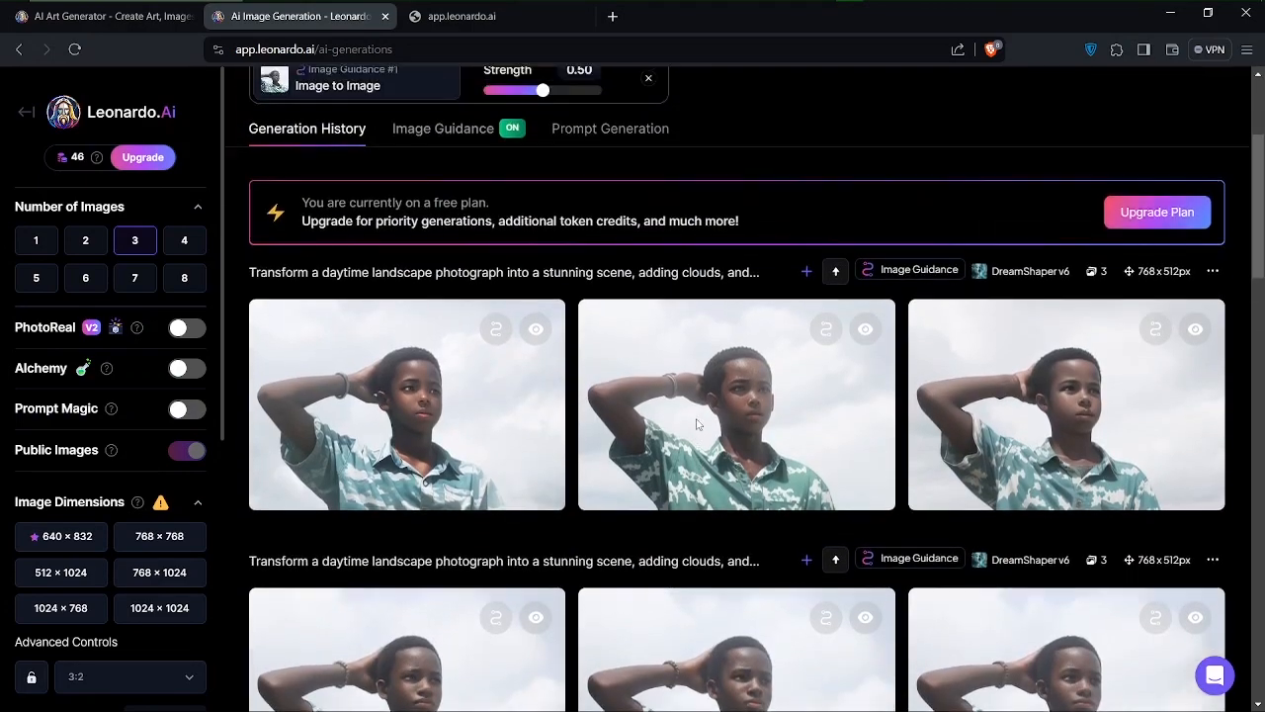
pyautogui.scroll(-3, 692, 423)
pyautogui.scroll(-5, 697, 425)
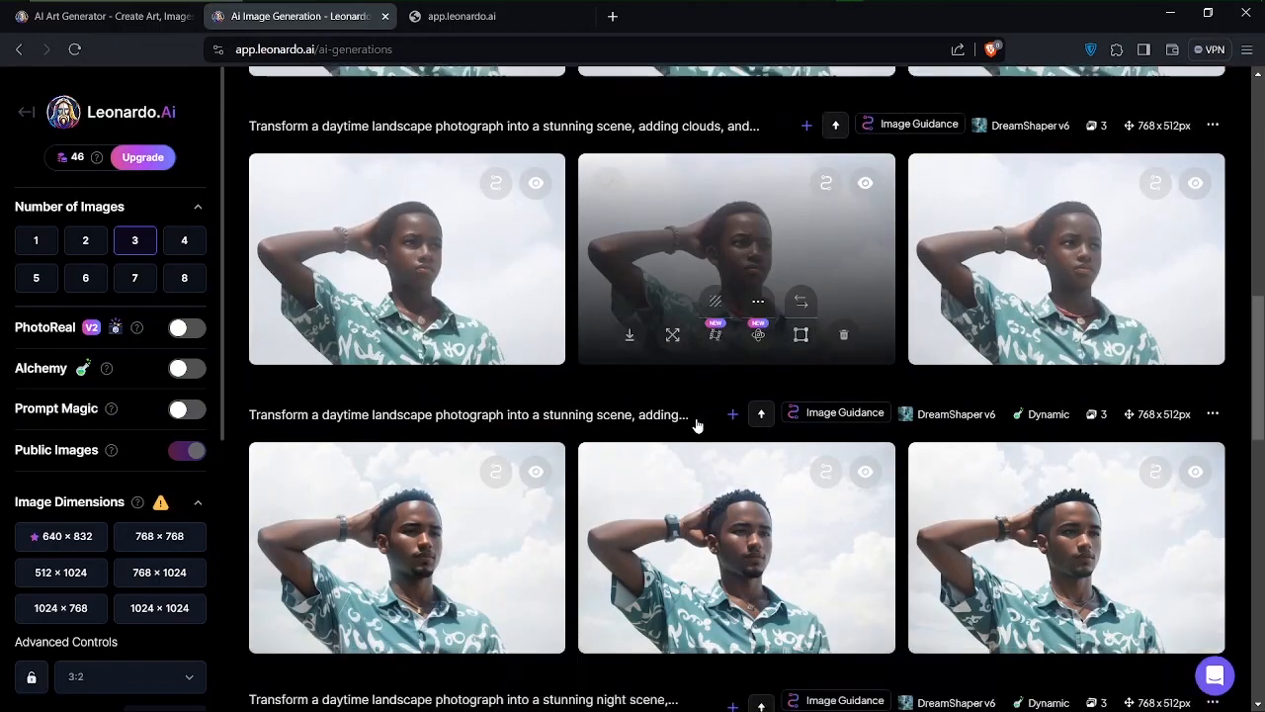
pyautogui.scroll(-7, 697, 425)
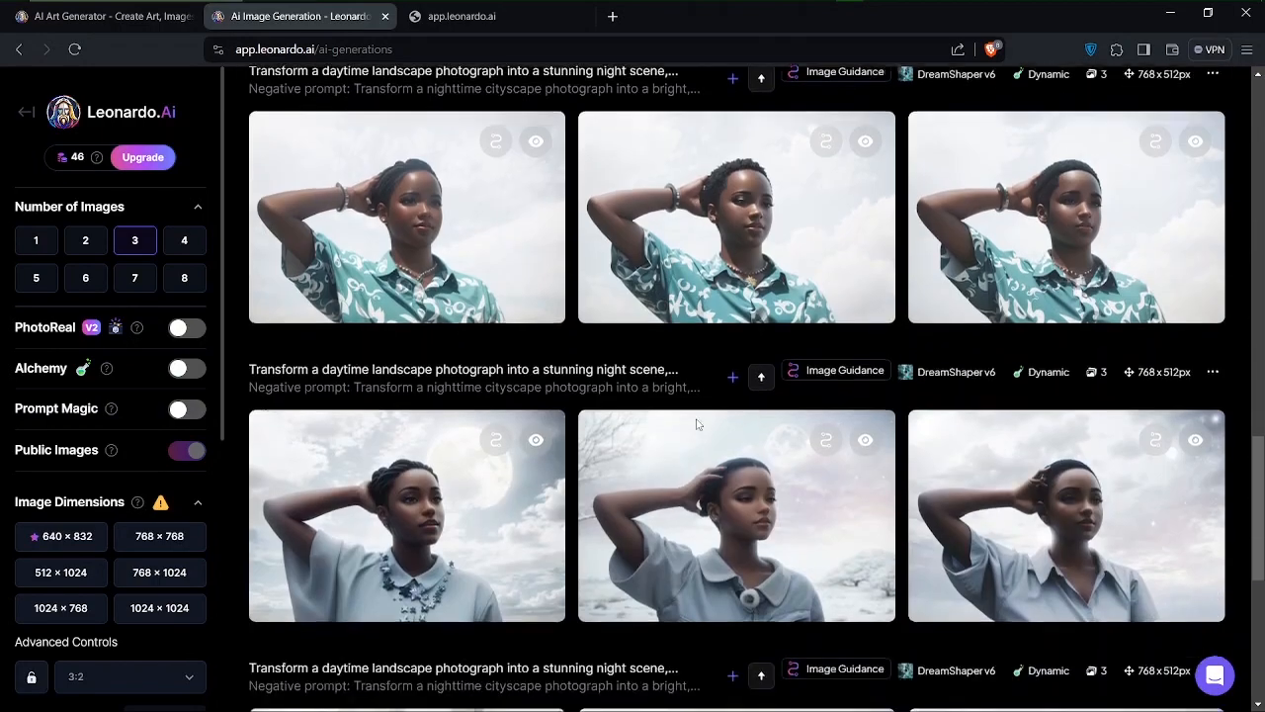
pyautogui.scroll(-4, 697, 425)
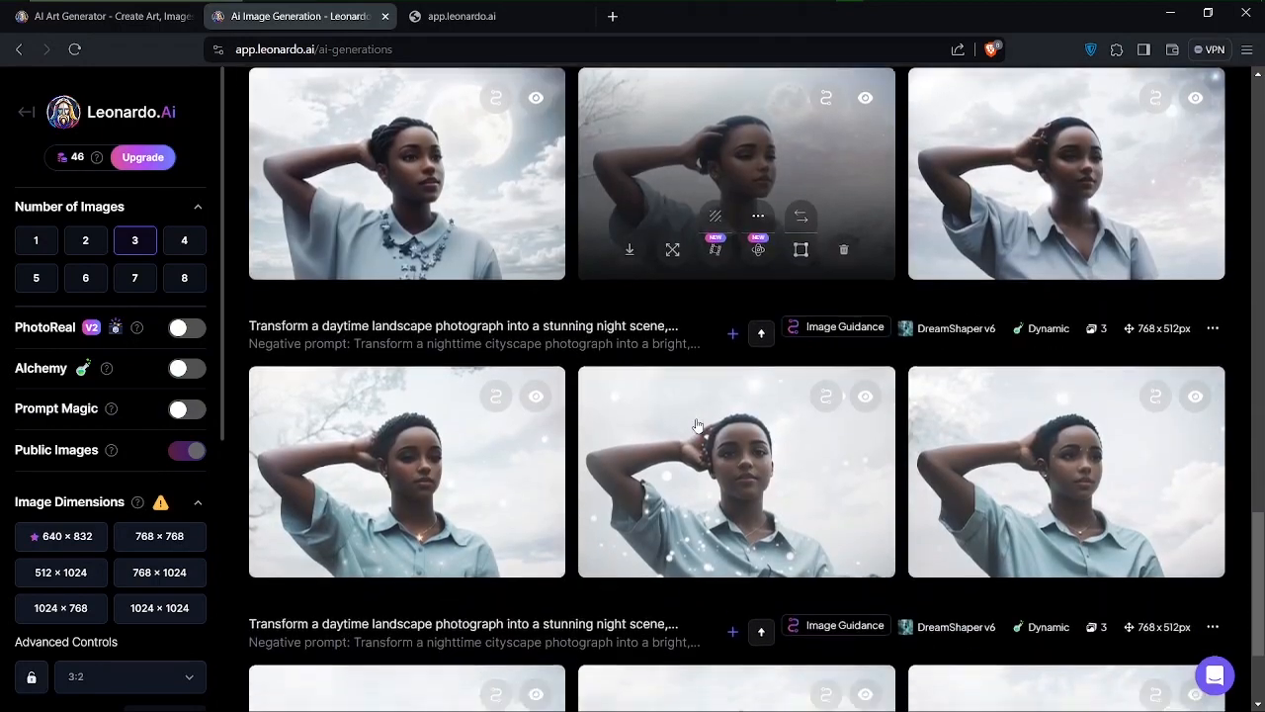
pyautogui.scroll(10, 697, 425)
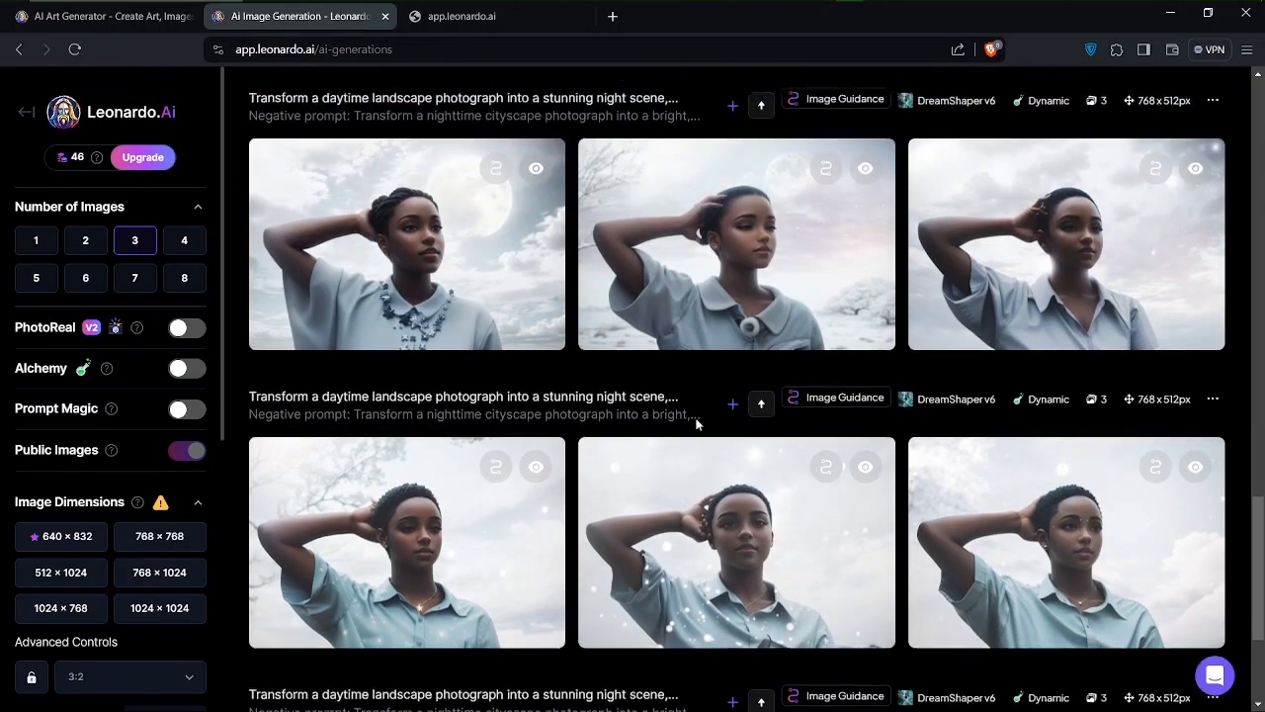
pyautogui.scroll(5, 696, 425)
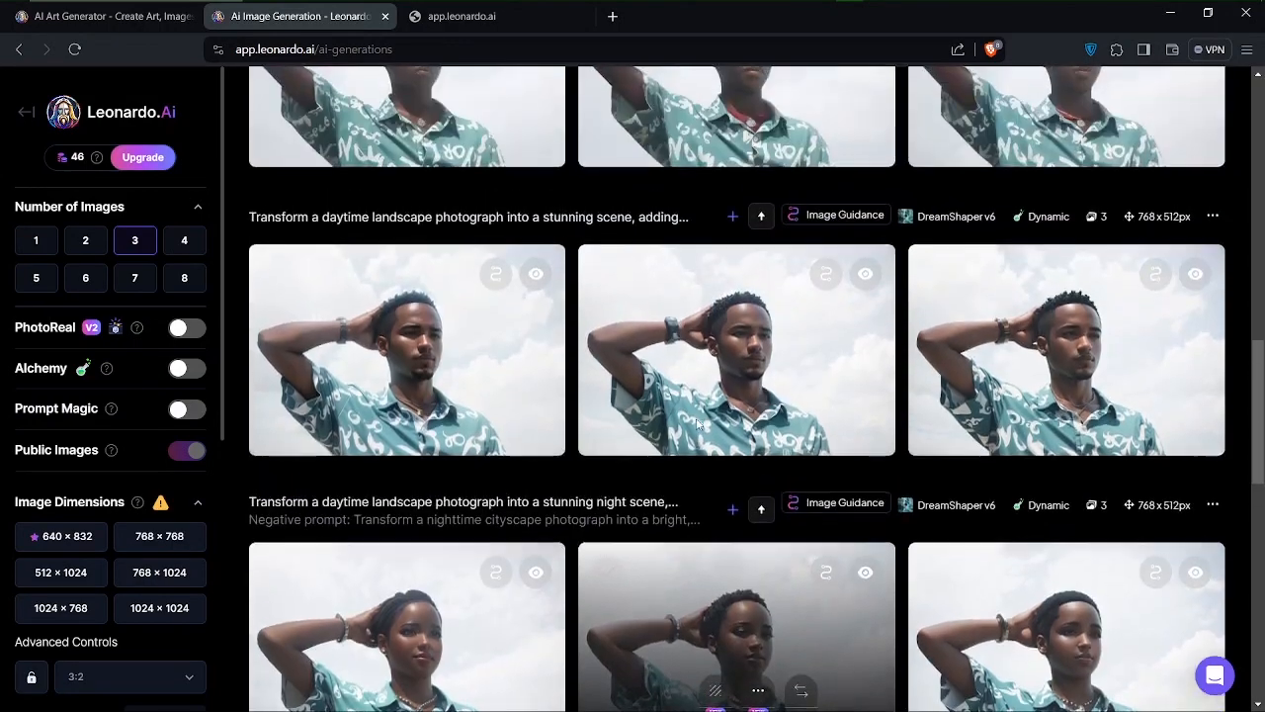
pyautogui.scroll(5, 697, 425)
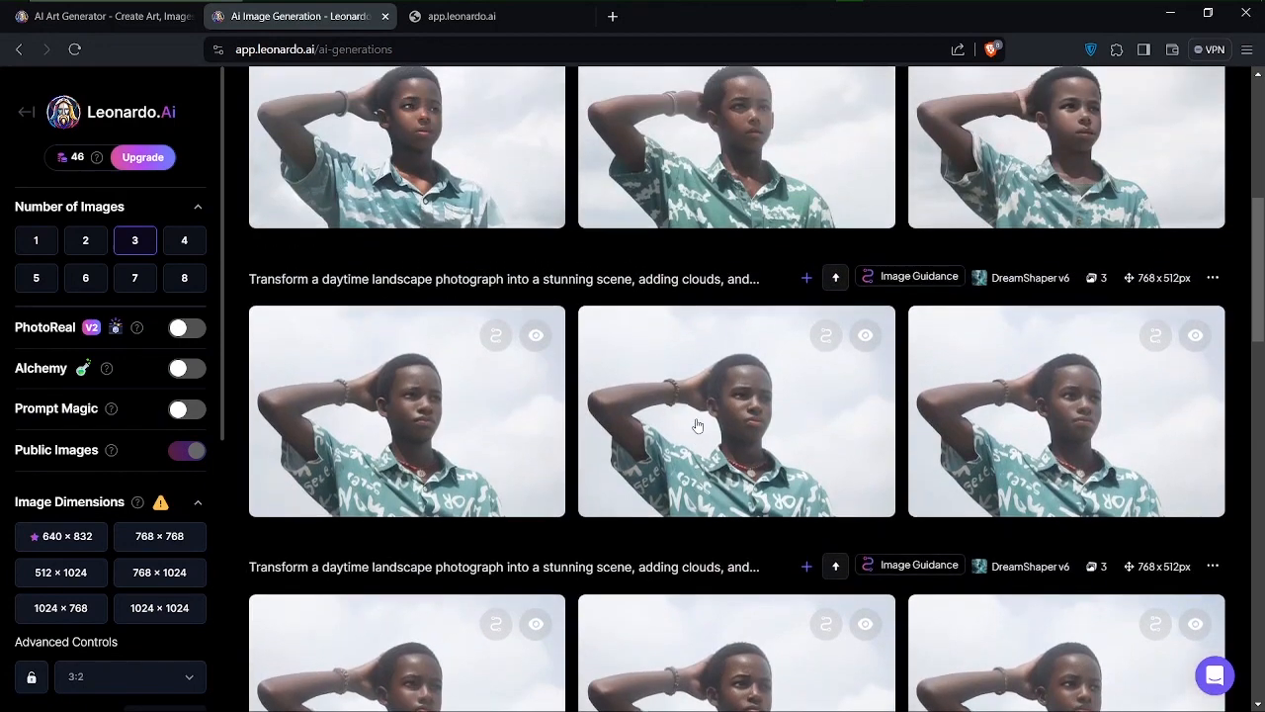
pyautogui.scroll(4, 697, 425)
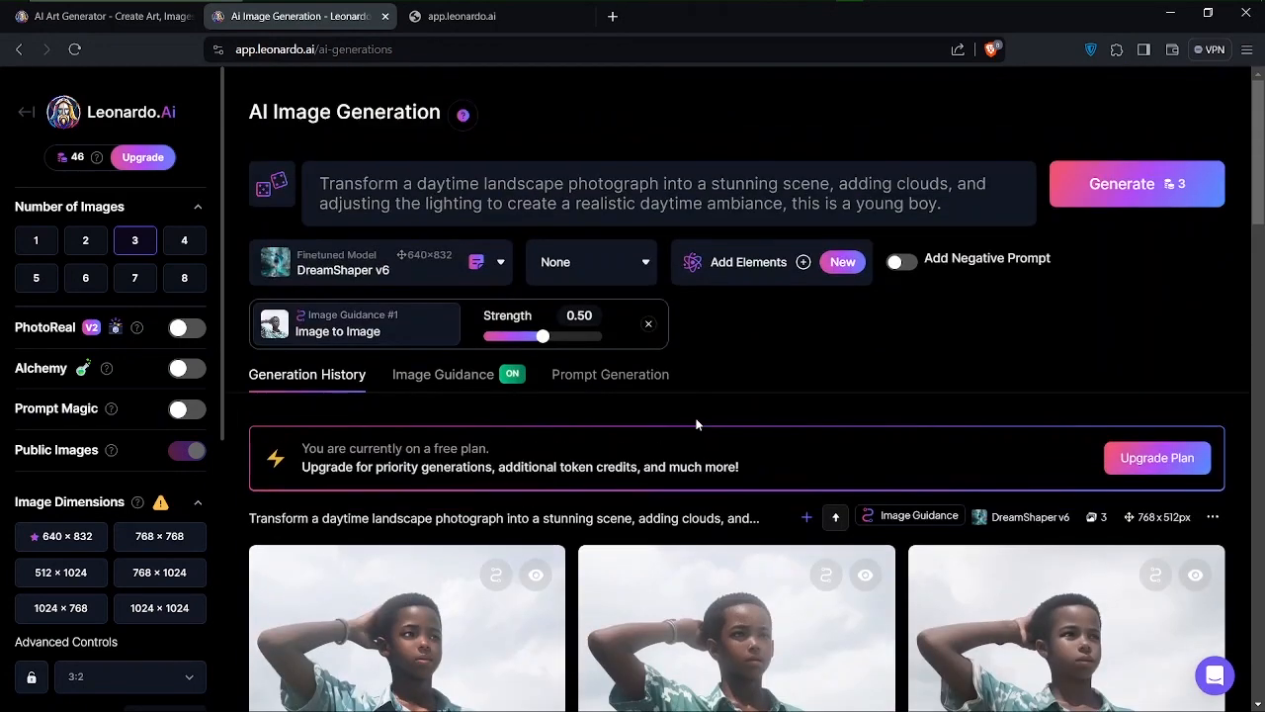
# Step: Read through the young boy prompt and compare its wording with the generated young boy and daytime sets
pyautogui.moveTo(315, 180); pyautogui.dragTo(754, 226)
pyautogui.click(976, 213)
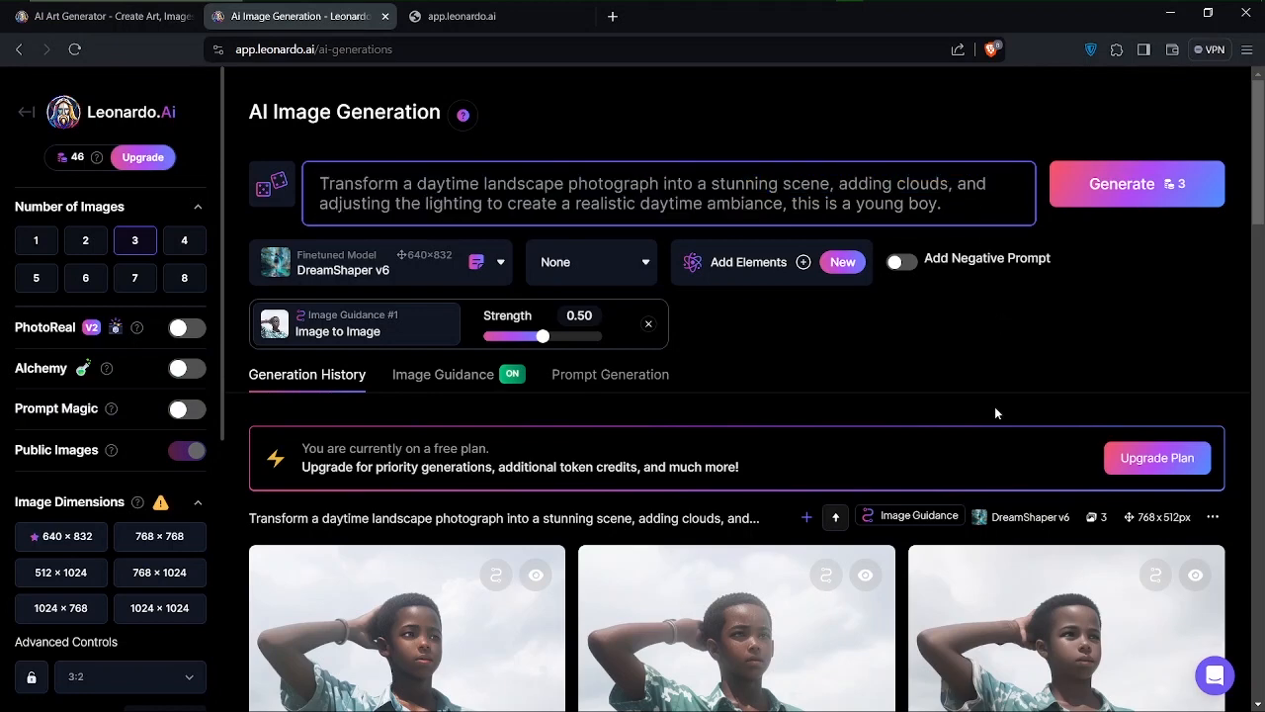
pyautogui.click(931, 361)
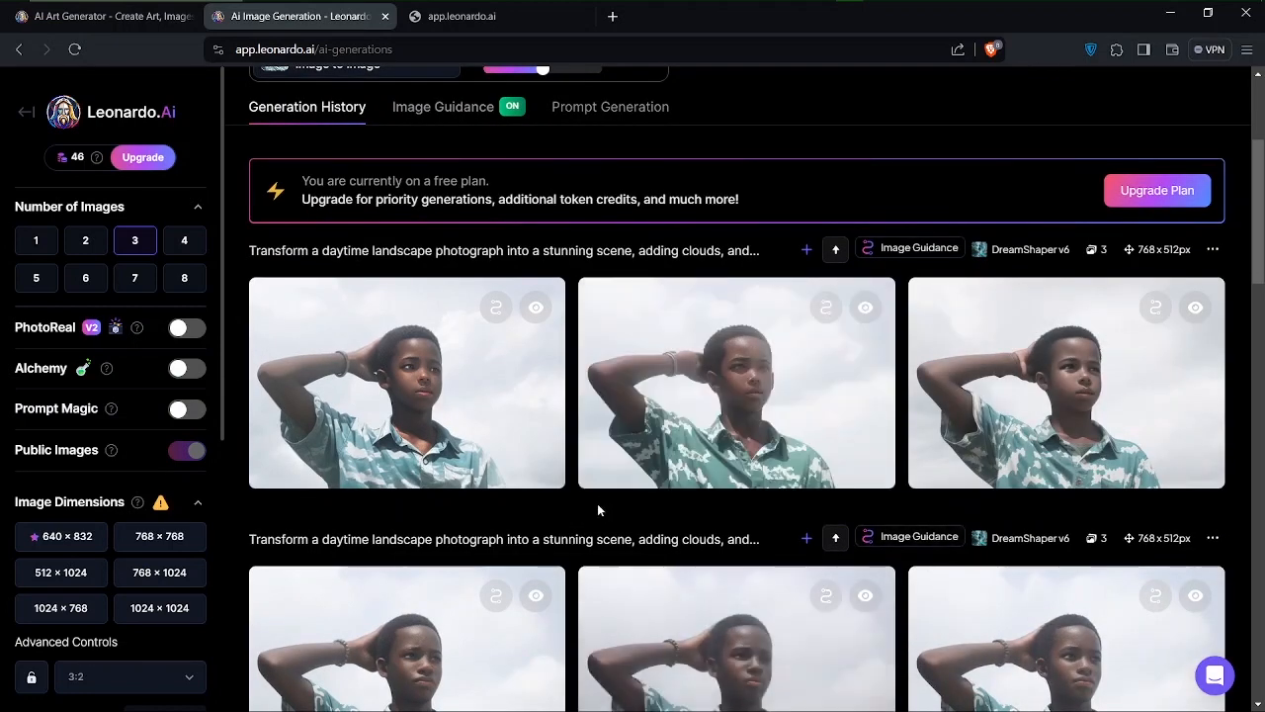
pyautogui.scroll(-10, 597, 503)
pyautogui.scroll(-4, 597, 509)
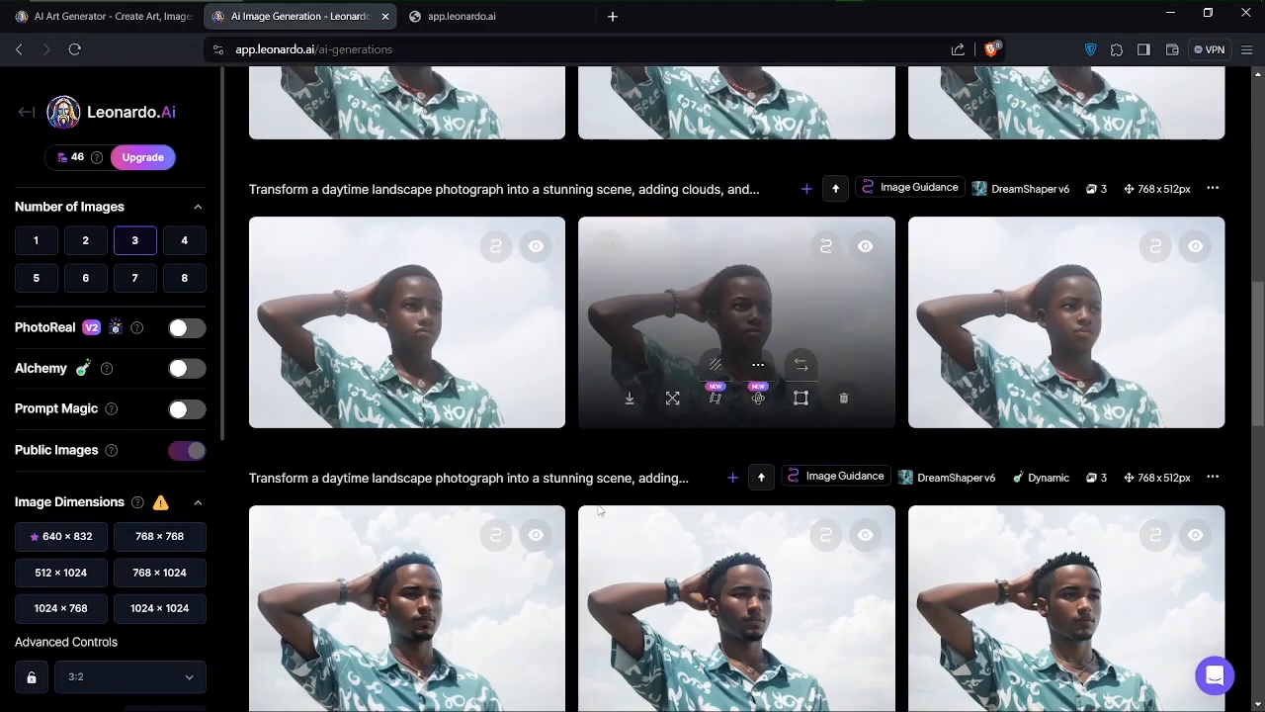
pyautogui.scroll(5, 597, 509)
pyautogui.scroll(10, 597, 509)
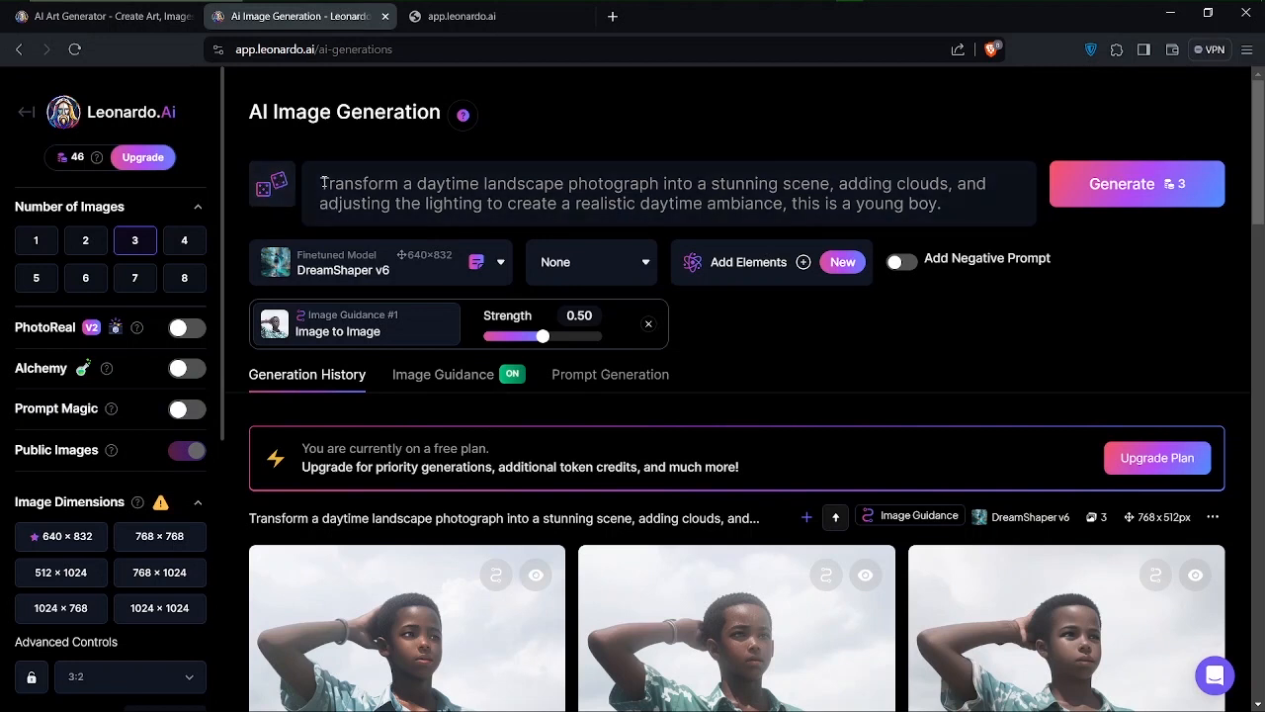
pyautogui.moveTo(319, 186); pyautogui.dragTo(645, 209)
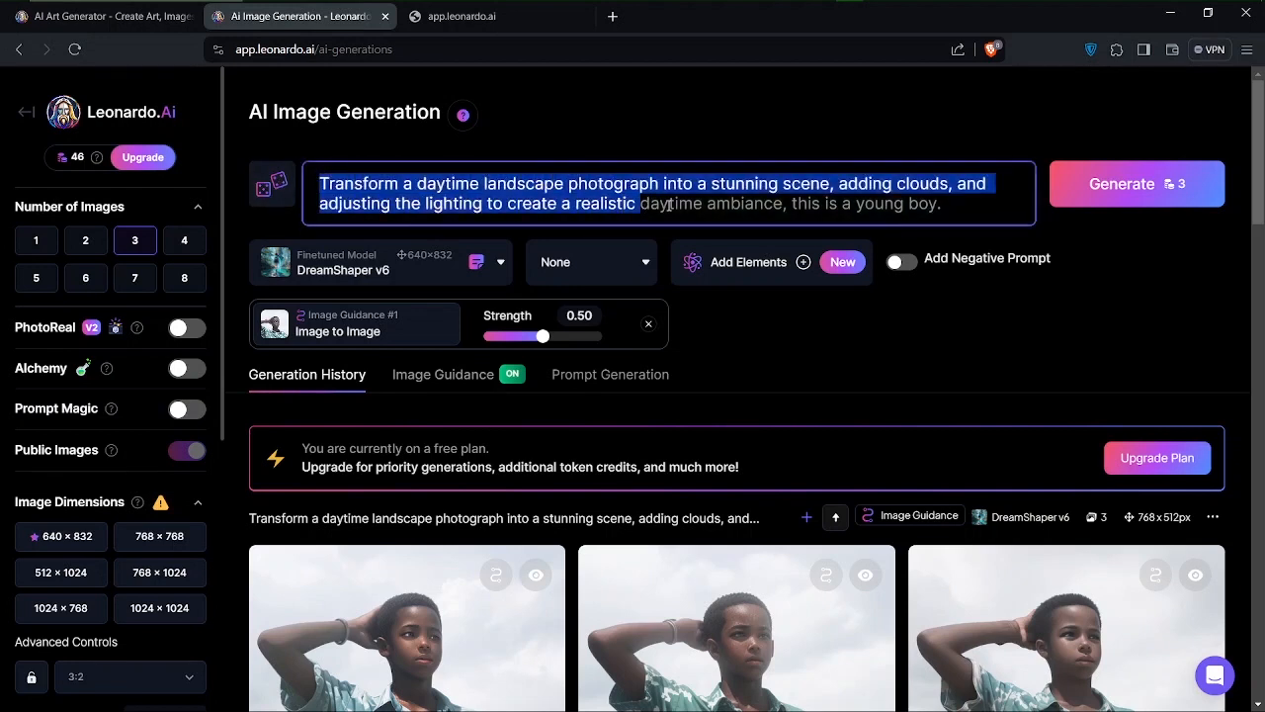
pyautogui.click(668, 206)
pyautogui.click(791, 497)
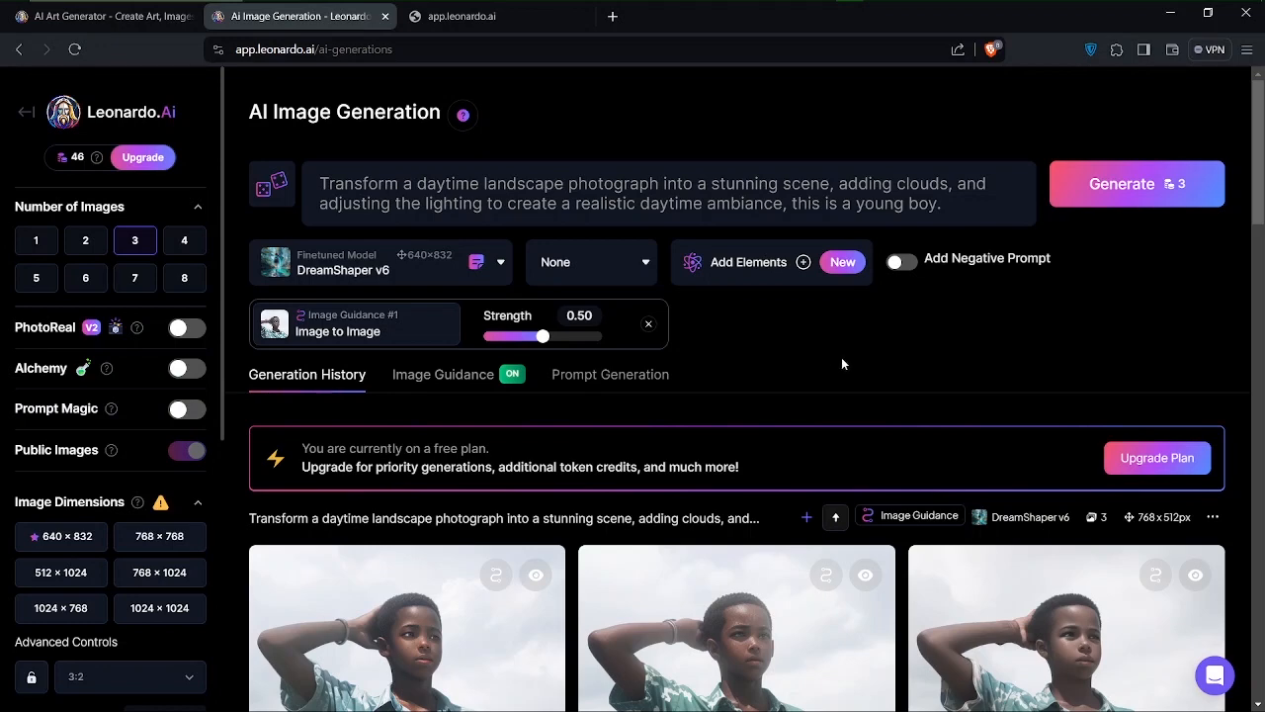
# Step: Download the third image of the newest young boy set and the first image of the set below it
pyautogui.scroll(-3, 842, 364)
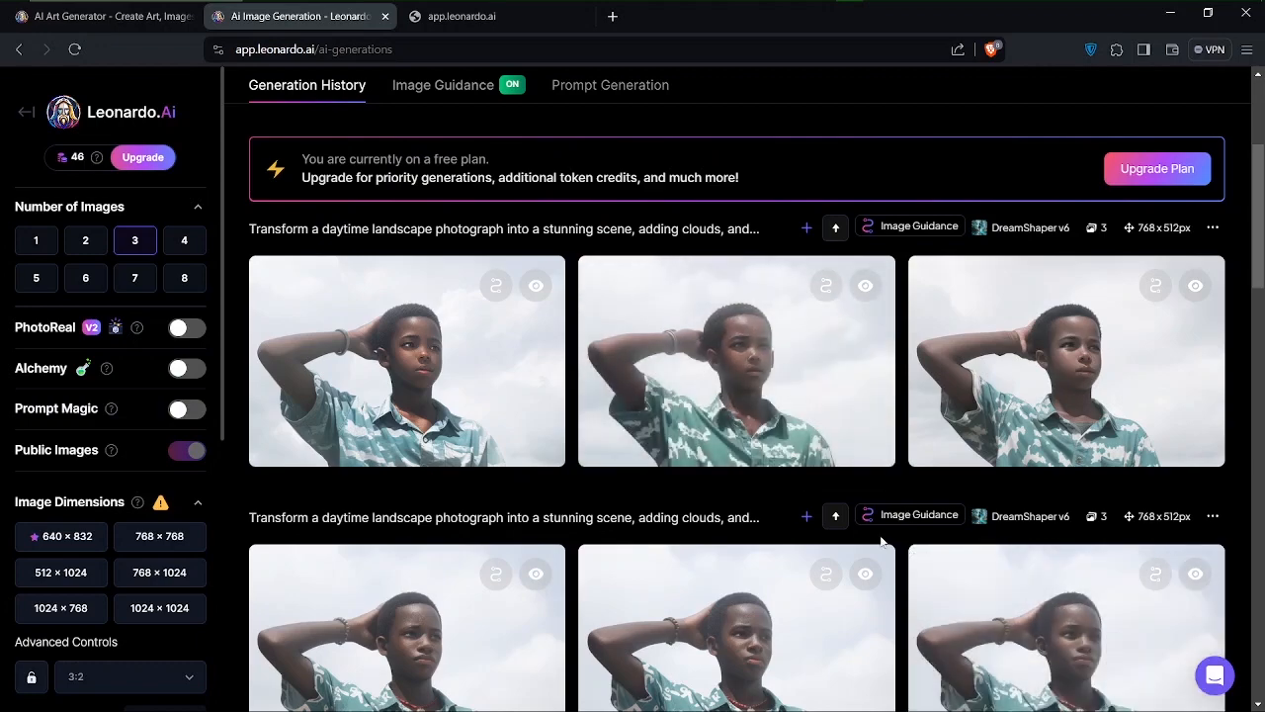
pyautogui.moveTo(1059, 379)
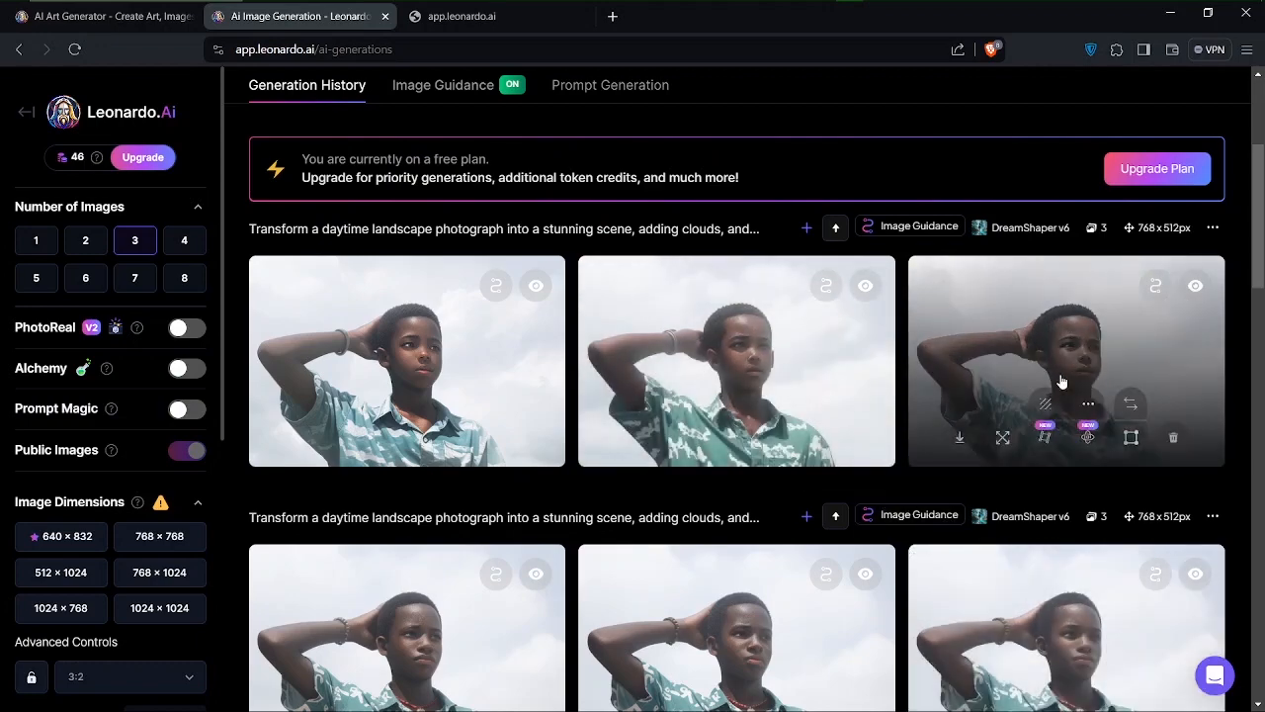
pyautogui.click(962, 441)
pyautogui.scroll(-5, 963, 441)
pyautogui.press('Return')
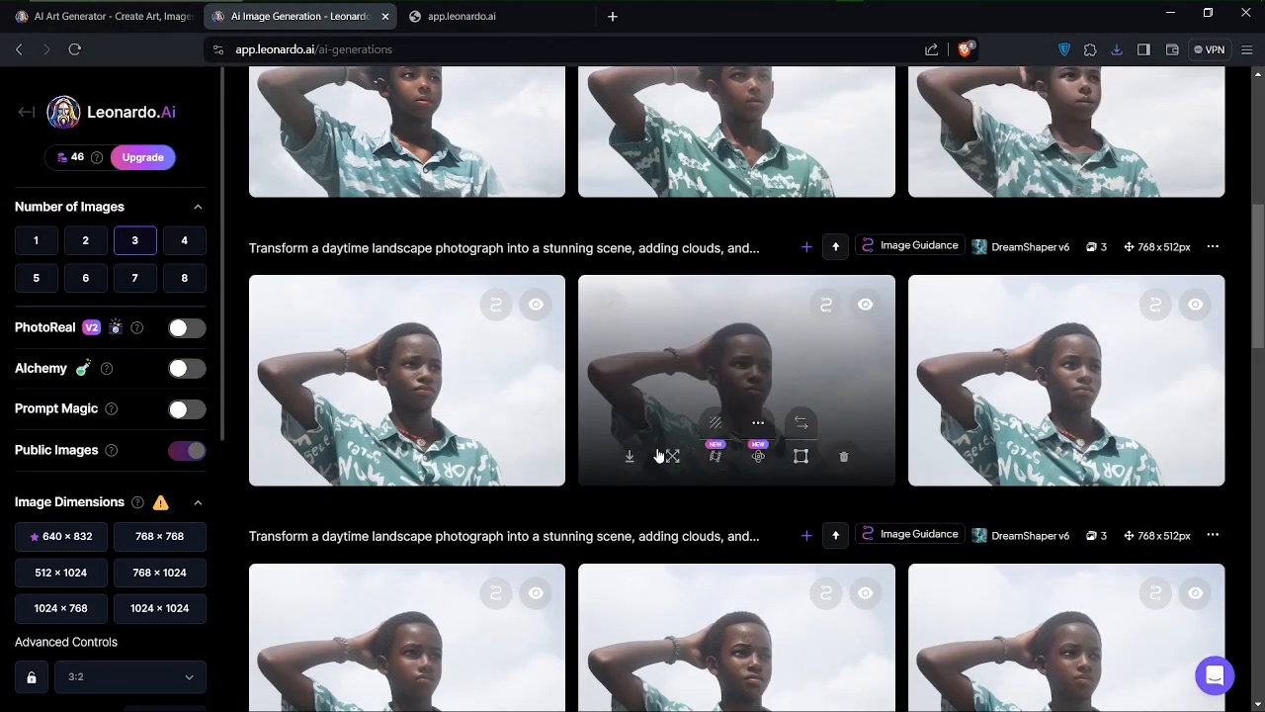
pyautogui.click(301, 456)
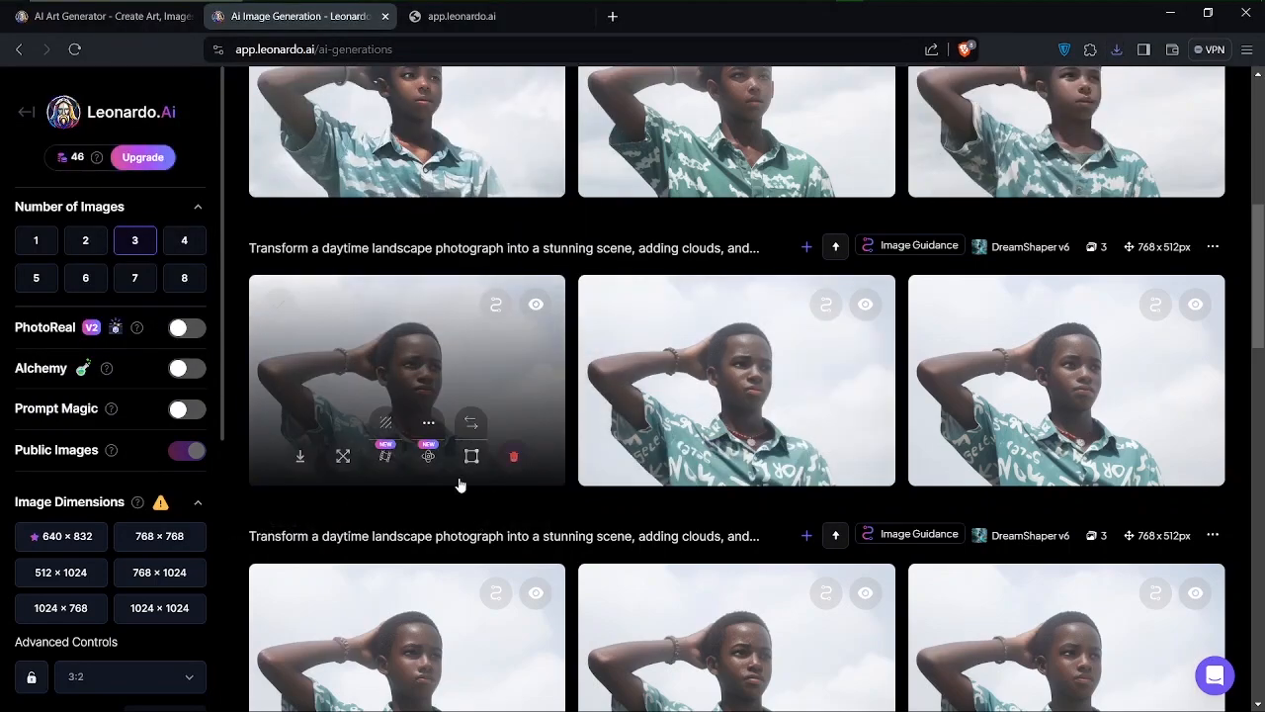
# Step: Save the third image of the Dynamic daytime set and of the oldest night scene set as JPEGs in the Downloads folder
pyautogui.scroll(-5, 458, 484)
pyautogui.click(959, 449)
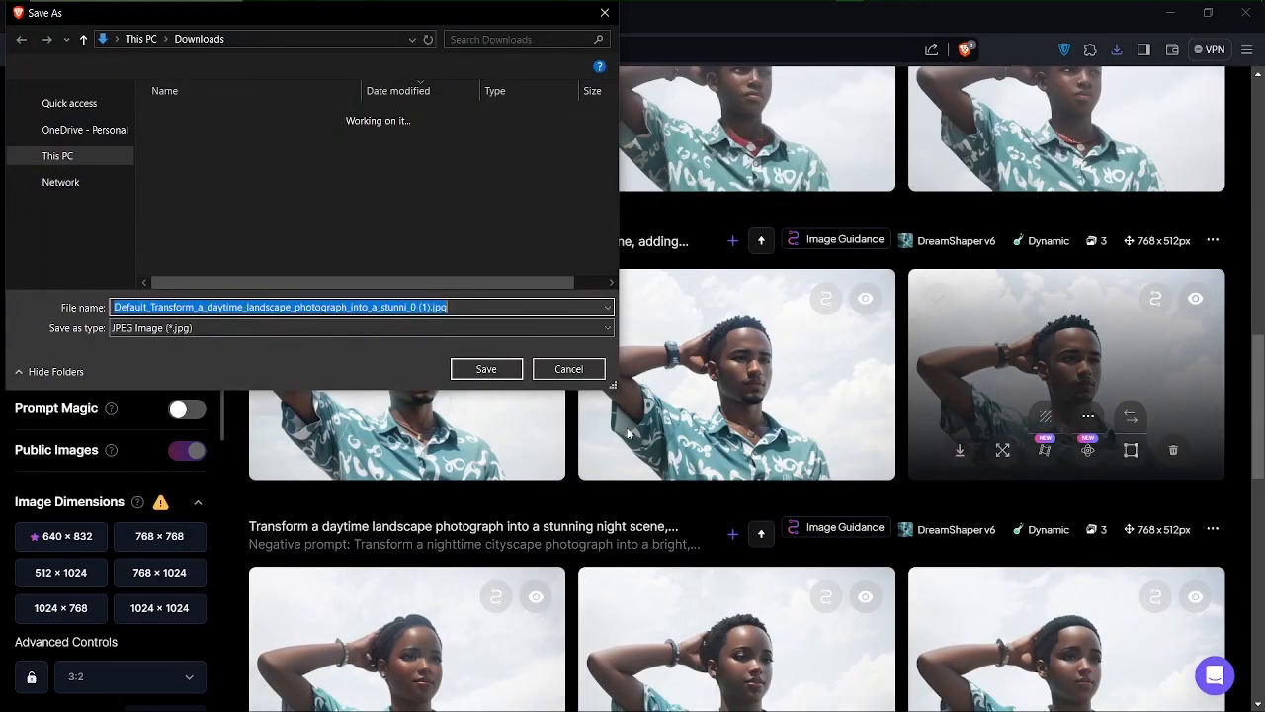
pyautogui.press('Return')
pyautogui.scroll(-4, 569, 526)
pyautogui.scroll(-4, 104, 351)
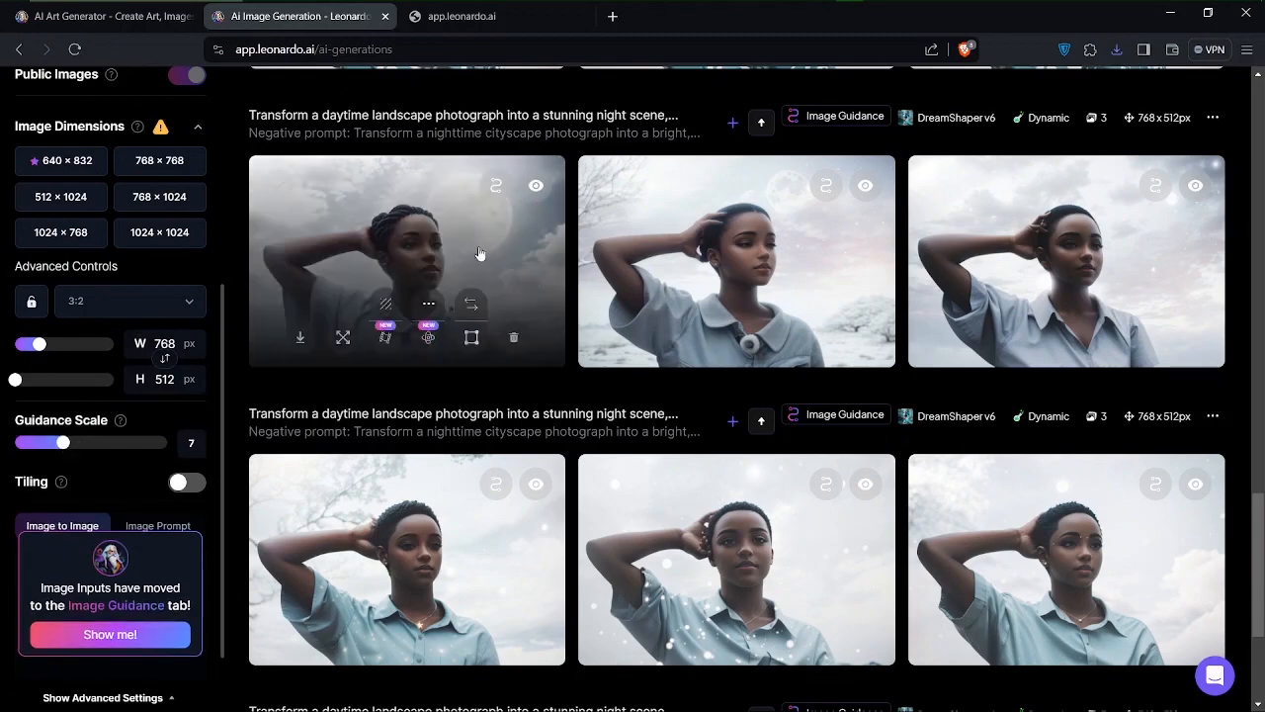
pyautogui.scroll(1, 478, 254)
pyautogui.click(959, 660)
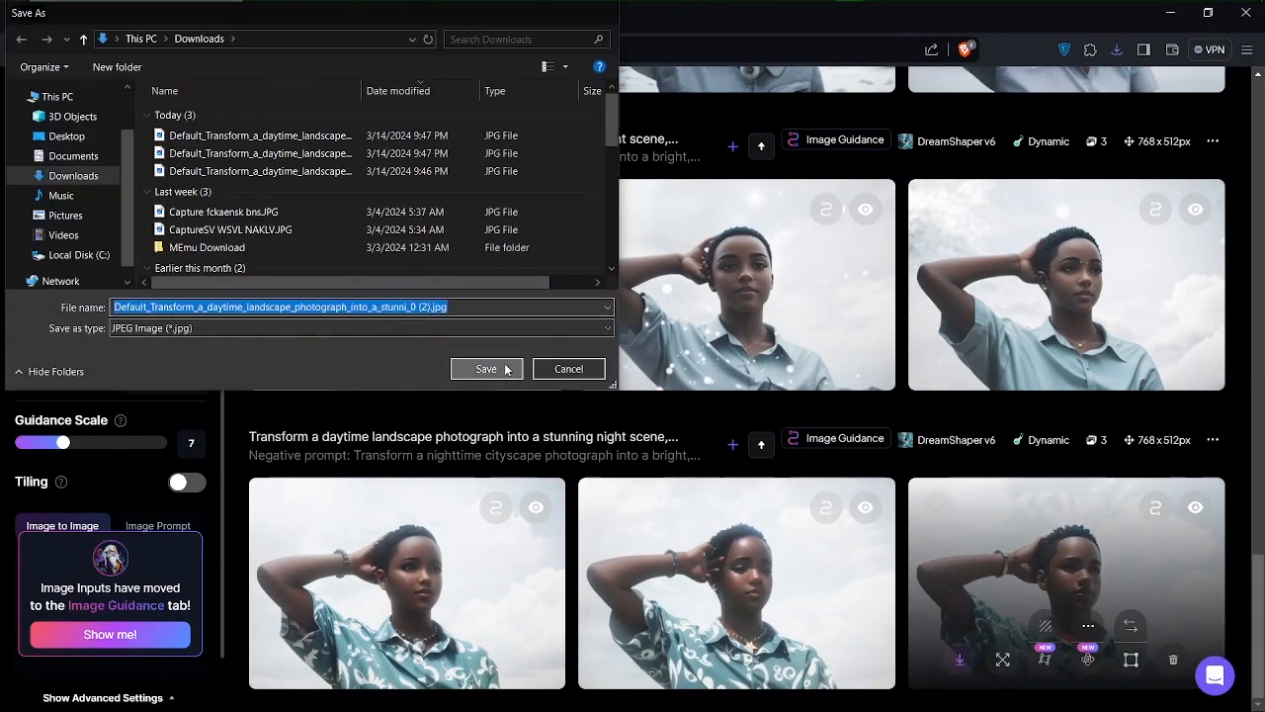
pyautogui.click(505, 369)
# Step: Return to the generation settings and reread the full daytime landscape prompt, from its opening words to the young boy ending
pyautogui.scroll(5, 676, 295)
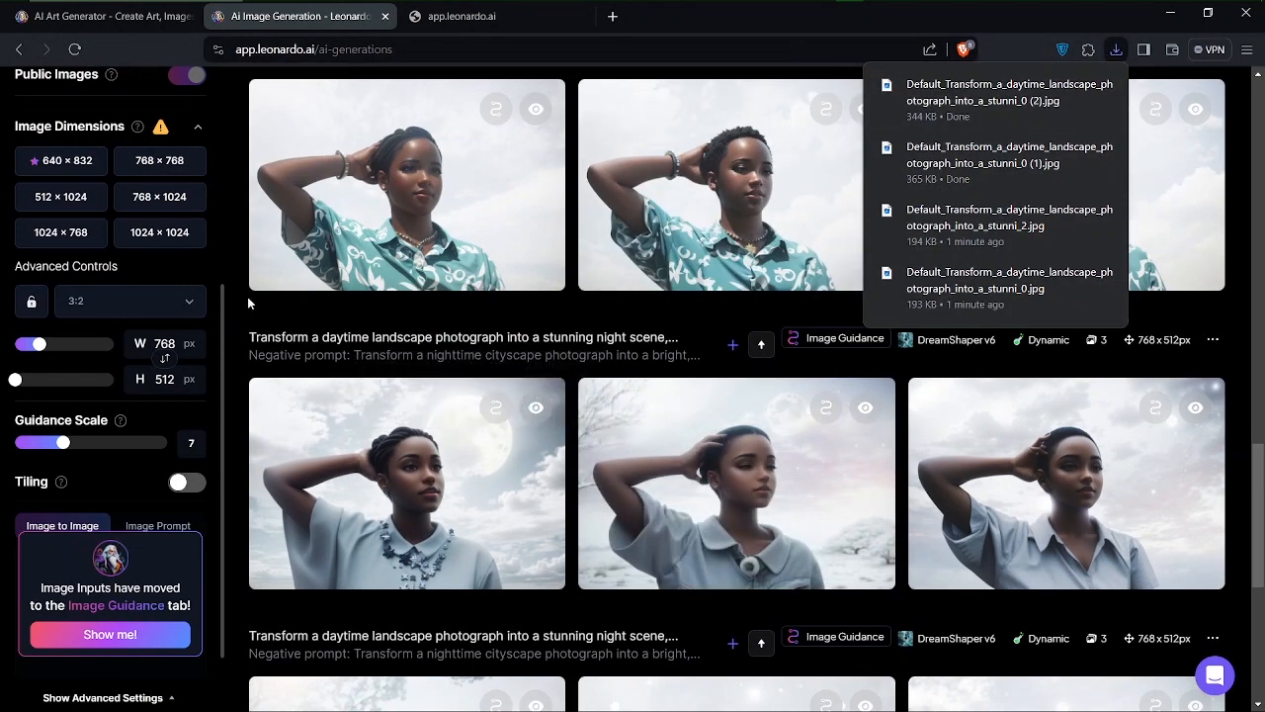
pyautogui.scroll(10, 297, 266)
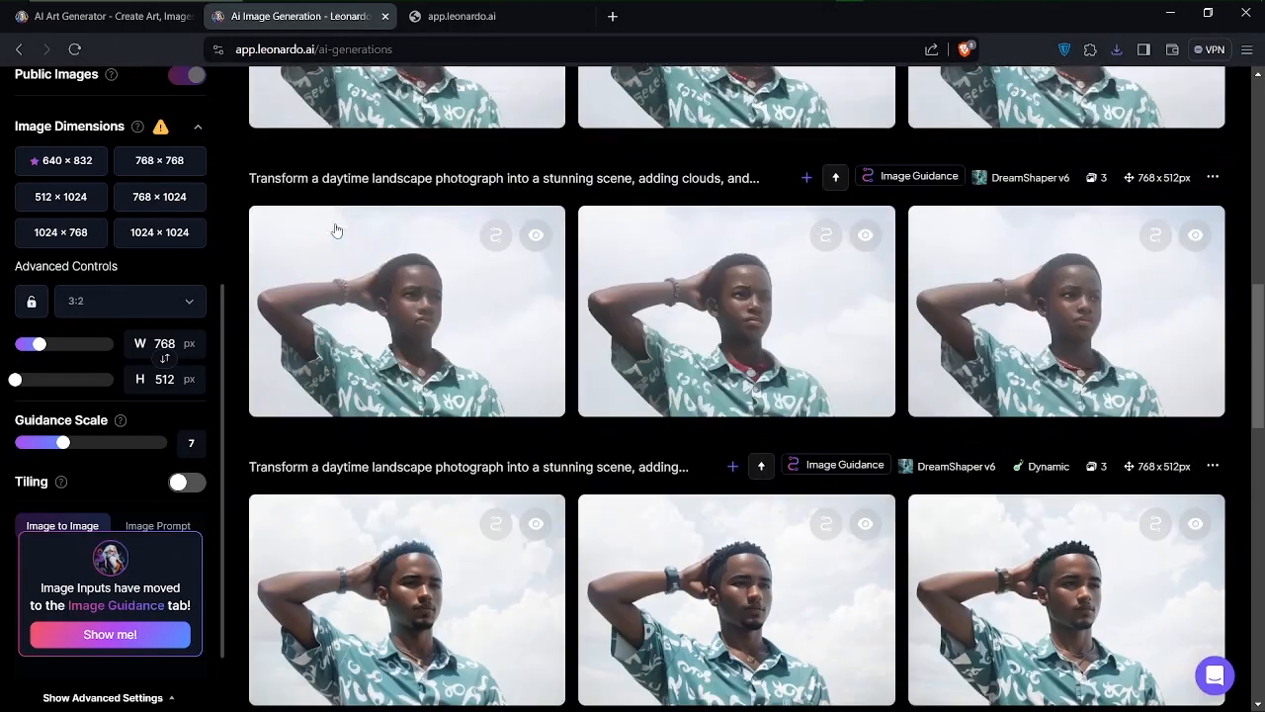
pyautogui.scroll(3, 334, 222)
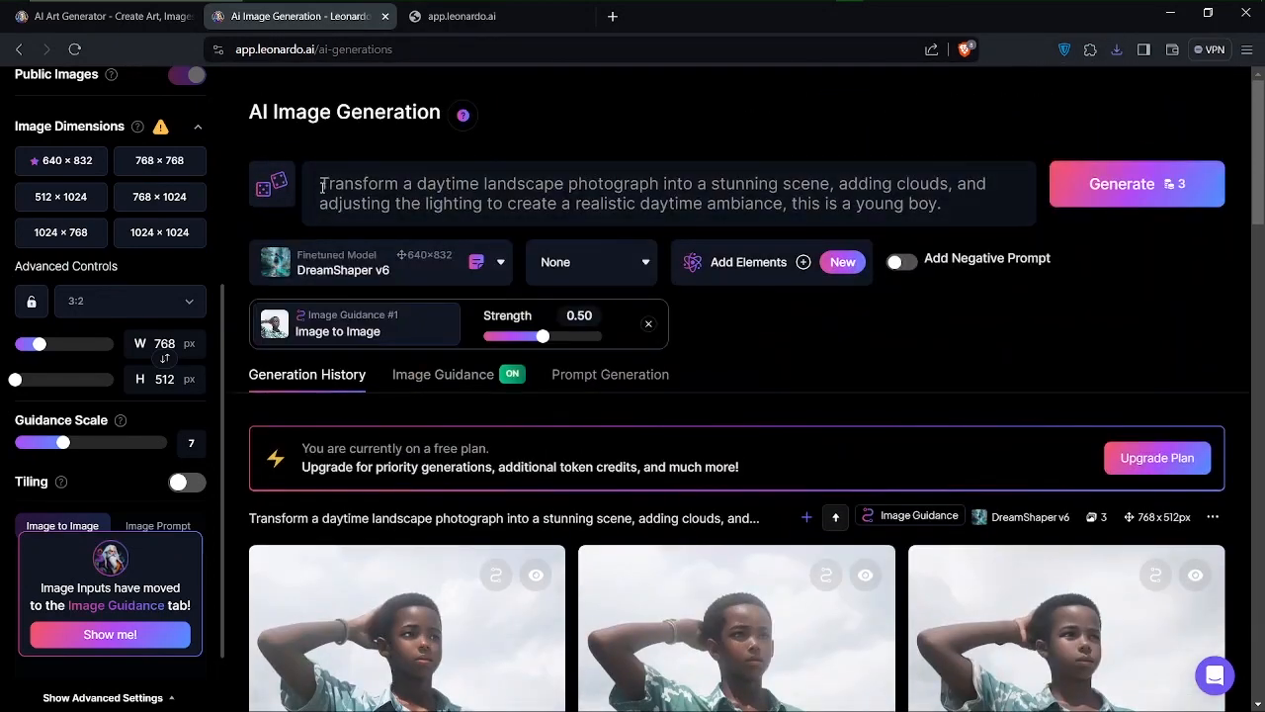
pyautogui.click(320, 185)
pyautogui.moveTo(320, 185); pyautogui.dragTo(814, 184)
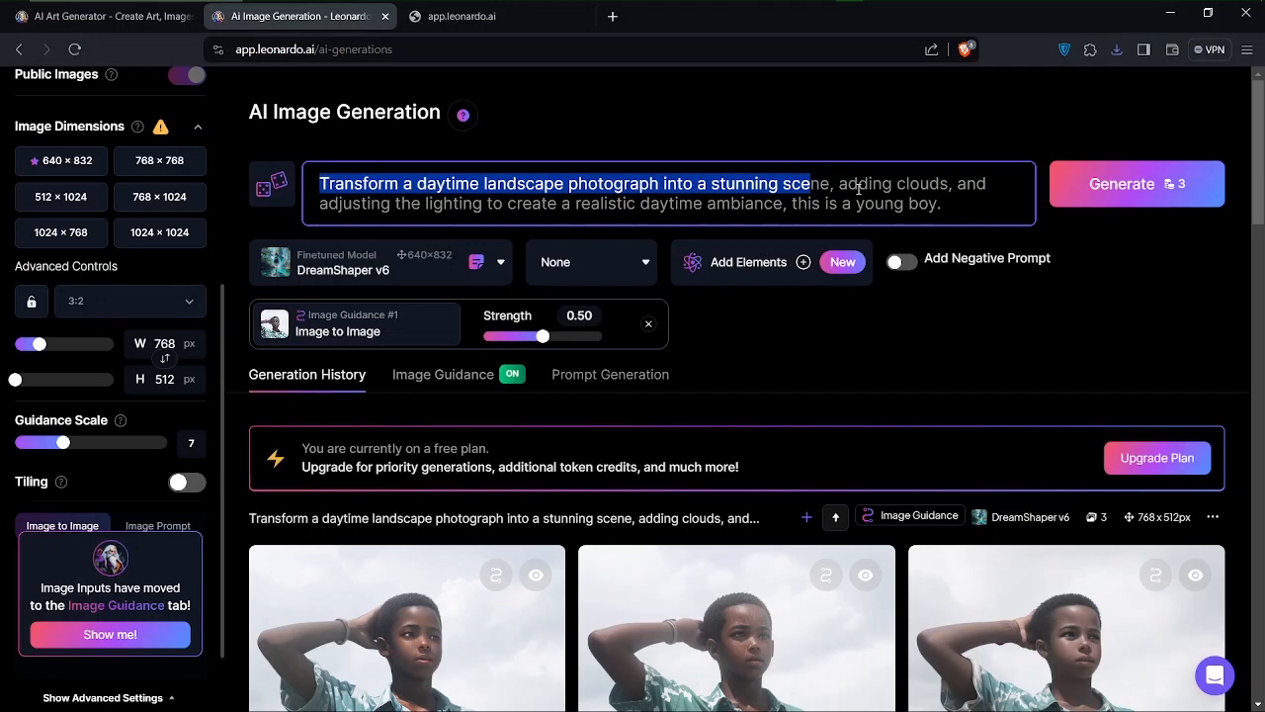
pyautogui.click(945, 204)
pyautogui.moveTo(946, 203); pyautogui.dragTo(418, 183)
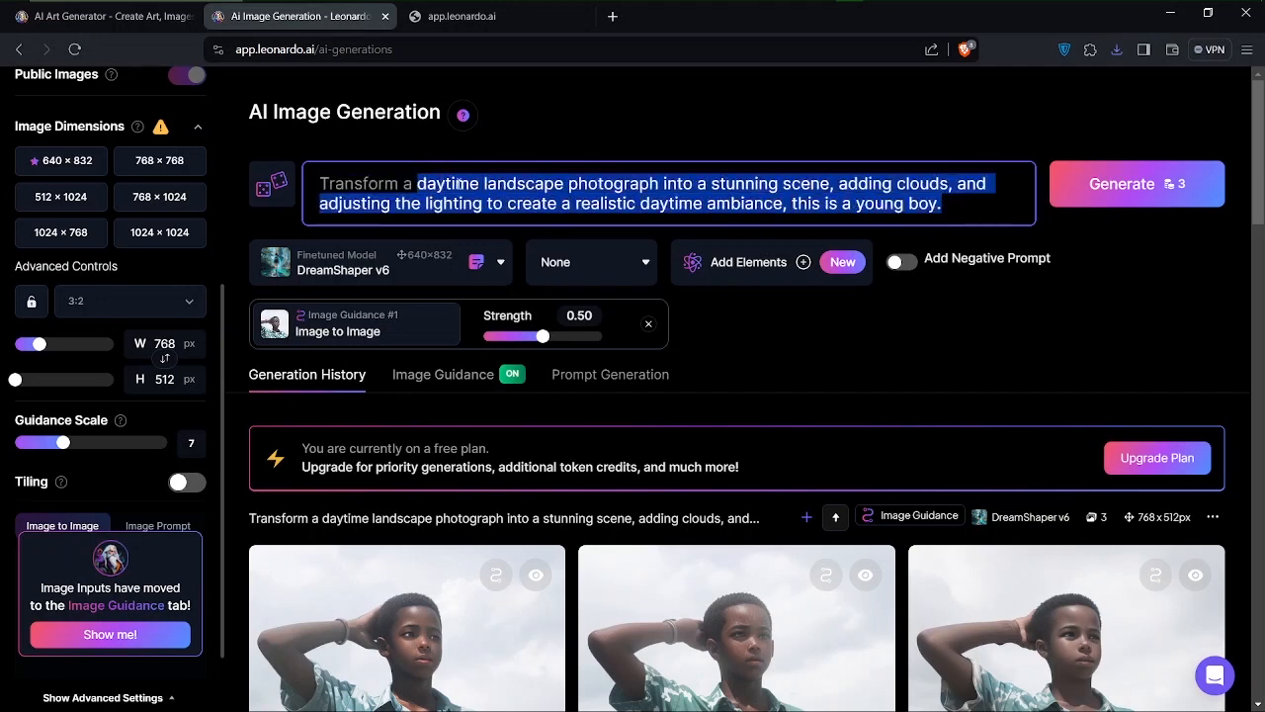
pyautogui.click(481, 191)
pyautogui.click(807, 368)
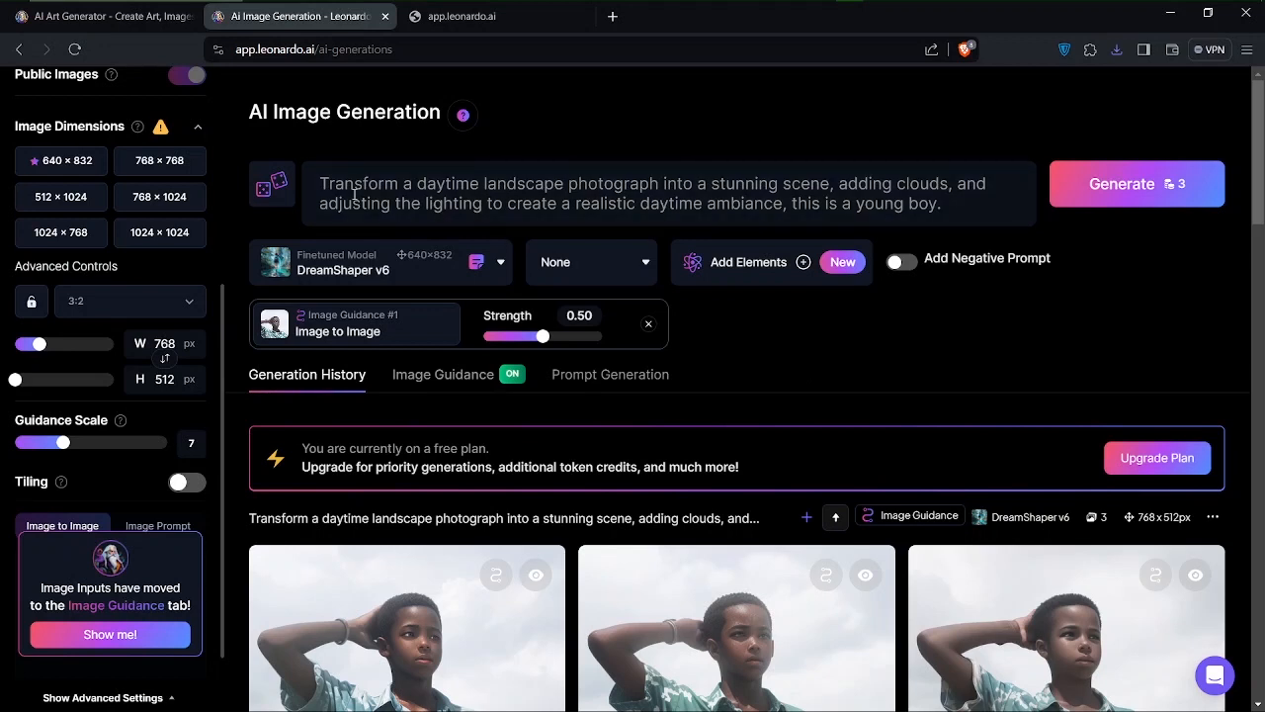
pyautogui.click(321, 185)
pyautogui.moveTo(321, 185); pyautogui.dragTo(565, 208)
pyautogui.click(629, 203)
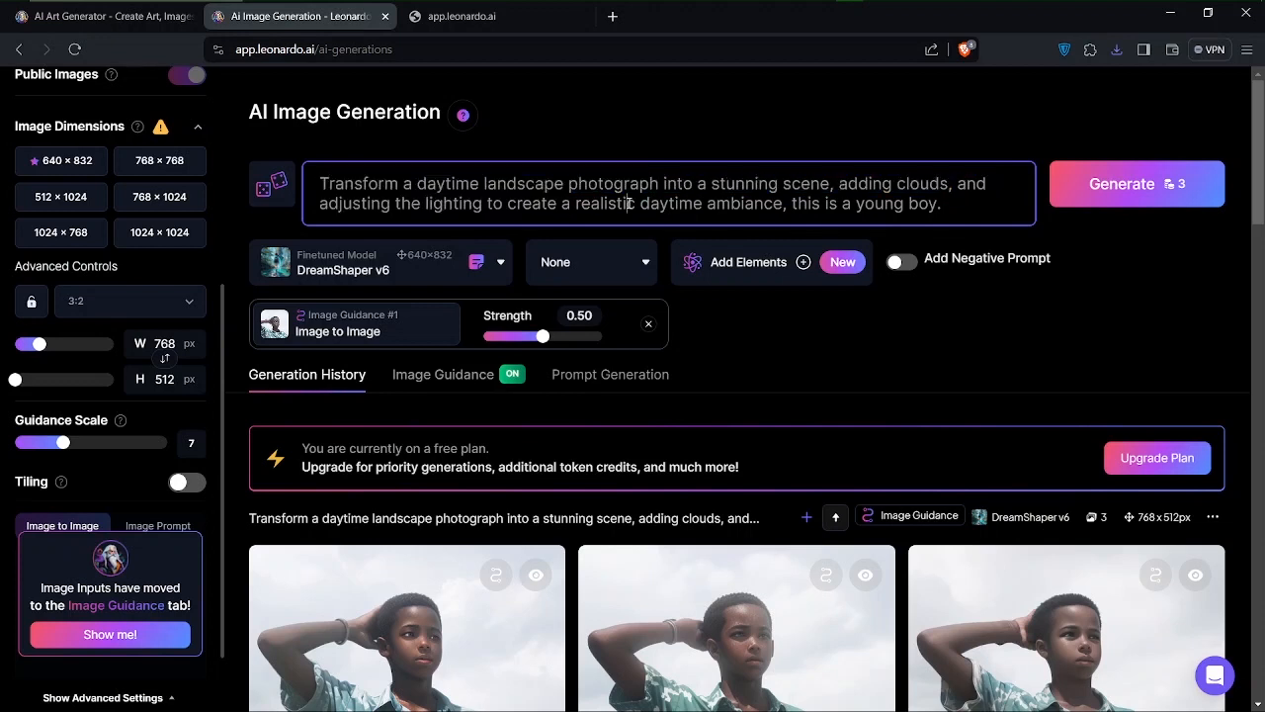
pyautogui.click(757, 355)
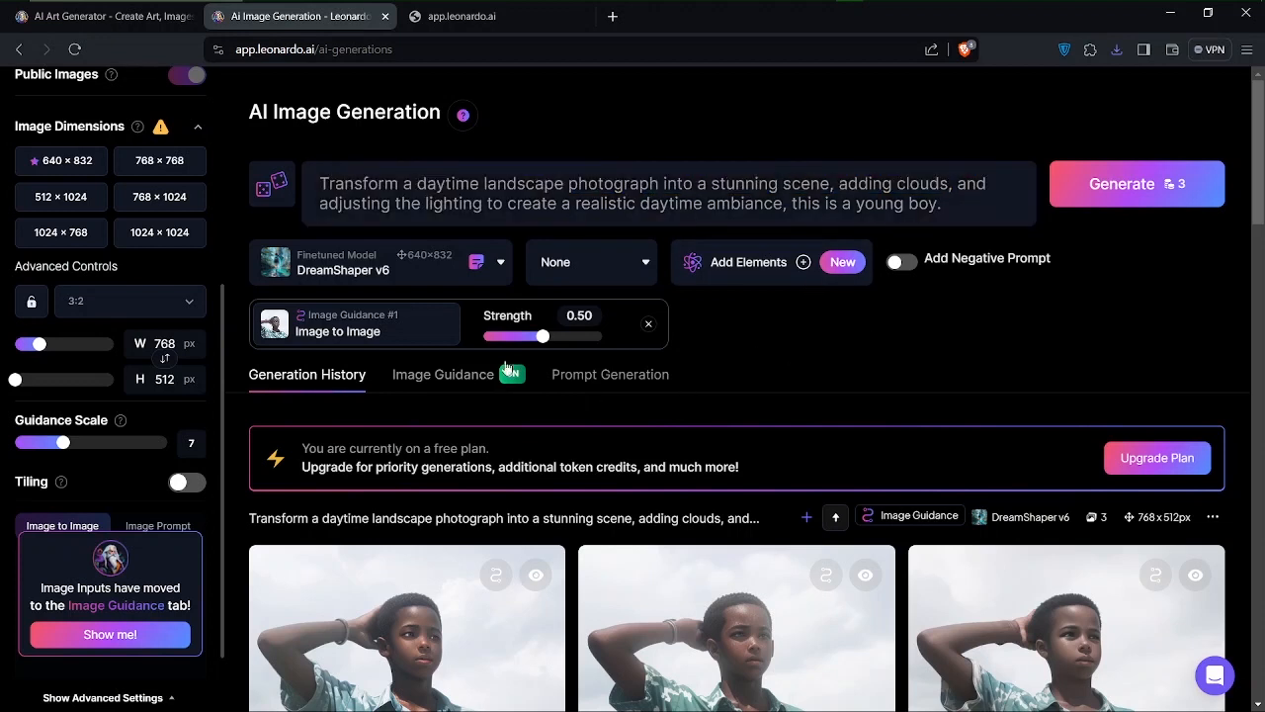
# Step: Check the finetuned model list and the token balance, and look over all generated sets in the history once more
pyautogui.click(501, 265)
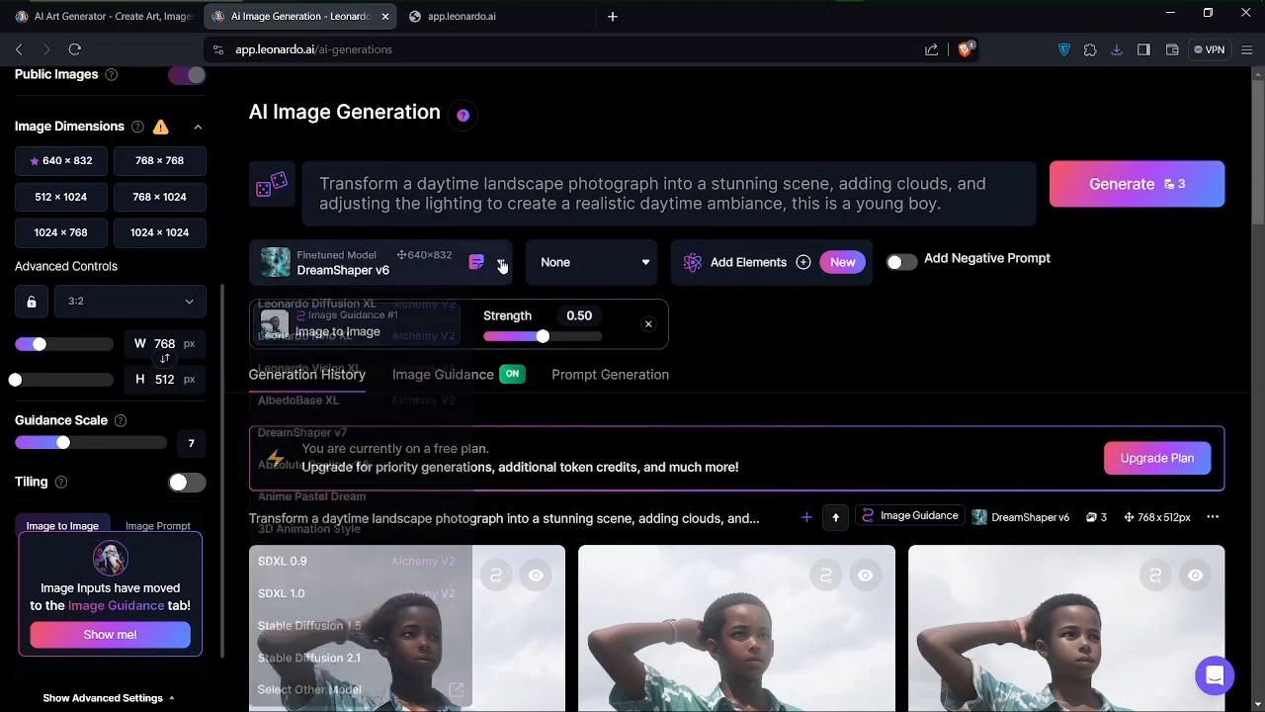
pyautogui.click(501, 265)
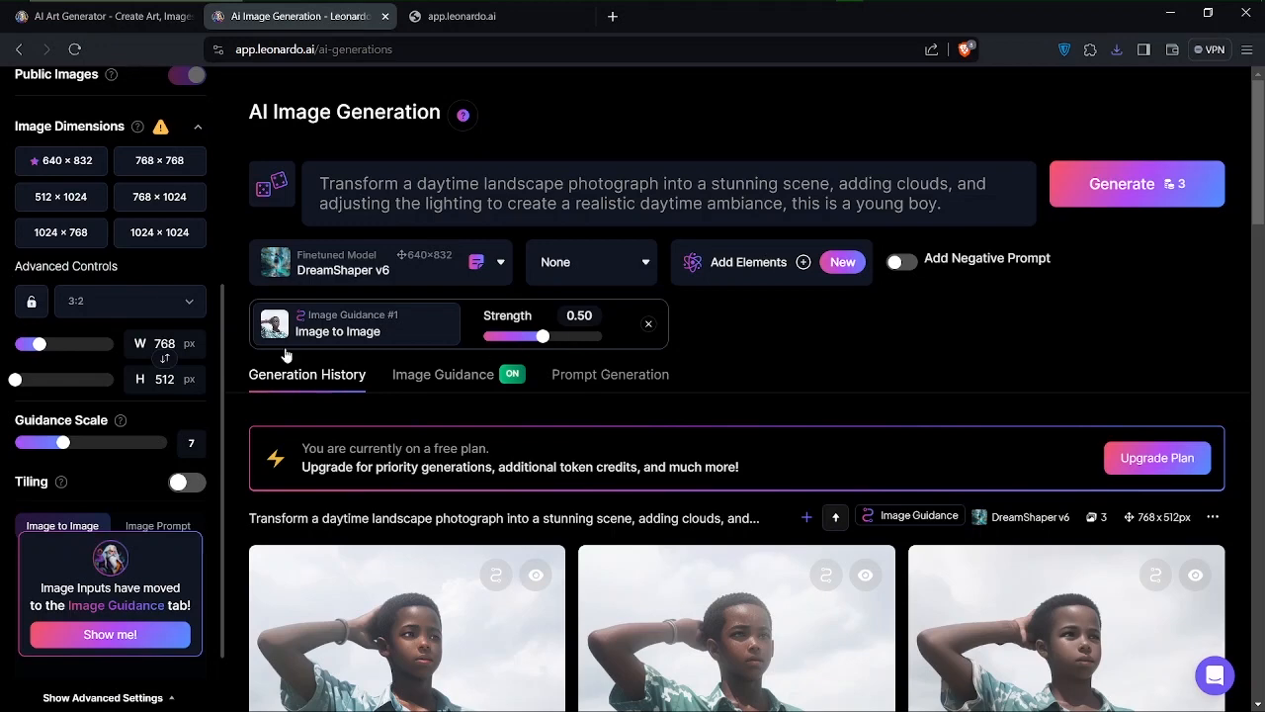
pyautogui.scroll(5, 156, 259)
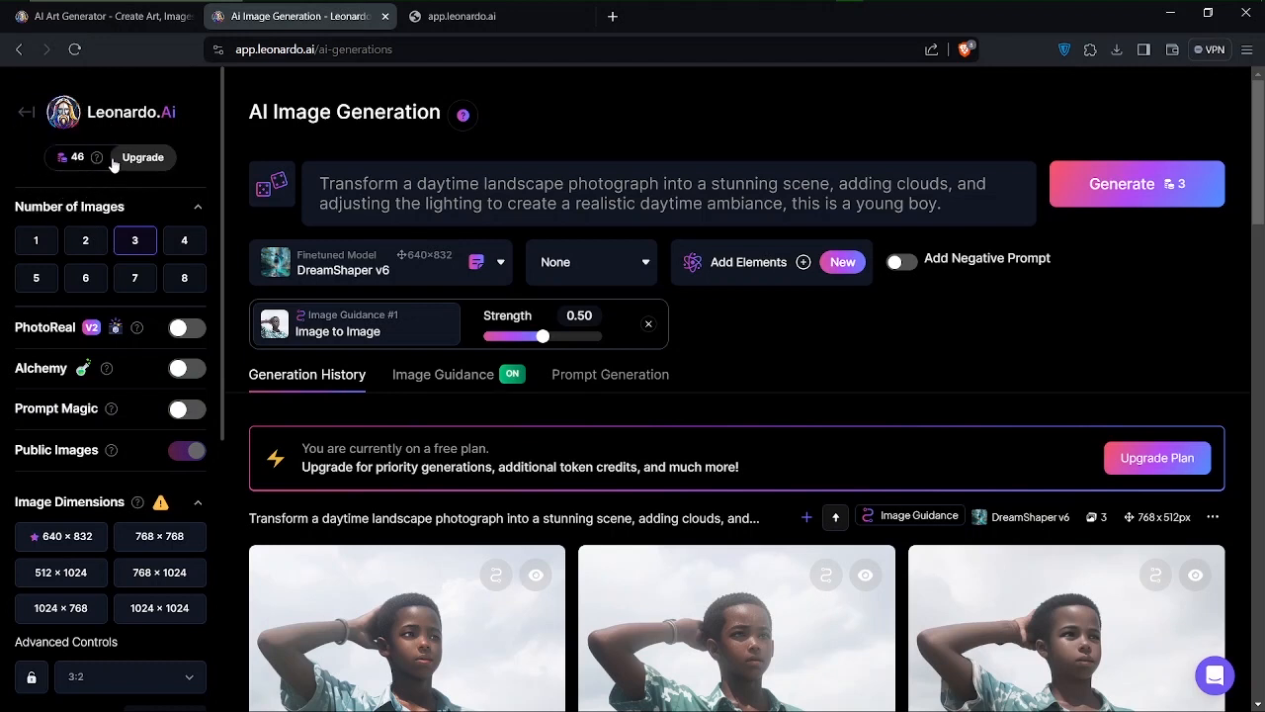
pyautogui.moveTo(101, 156)
pyautogui.scroll(-5, 741, 704)
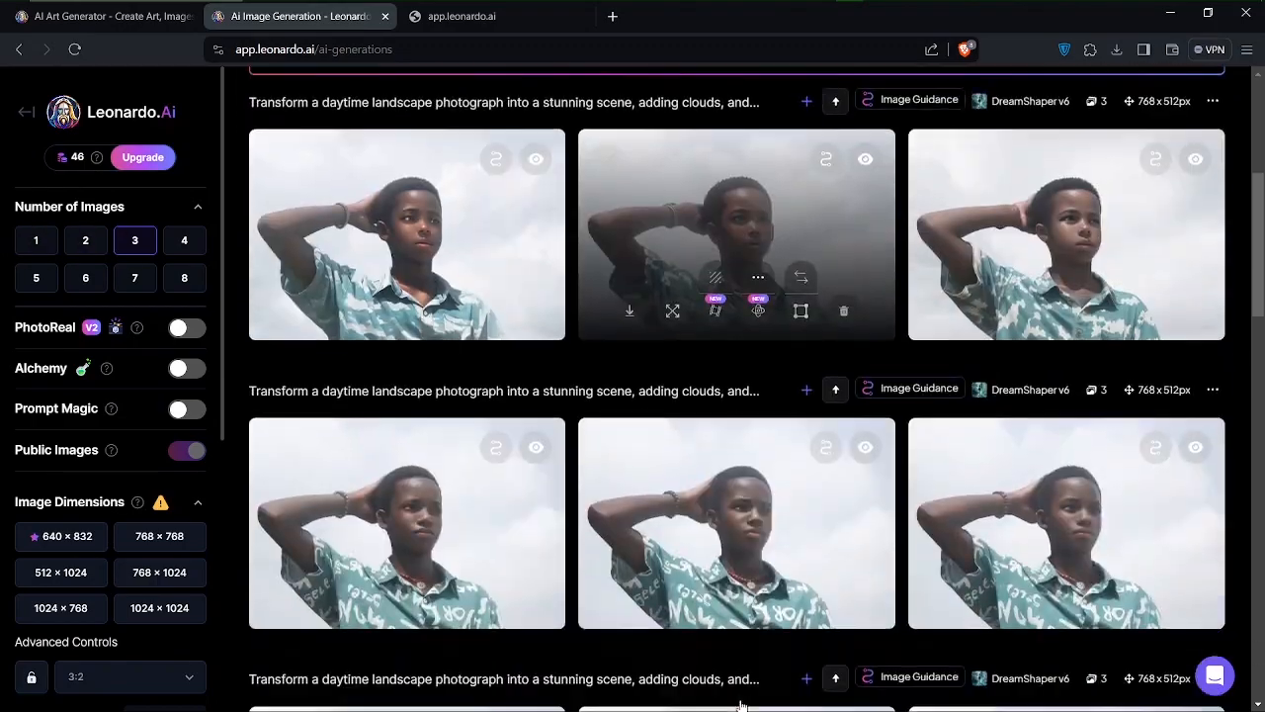
pyautogui.scroll(-10, 740, 702)
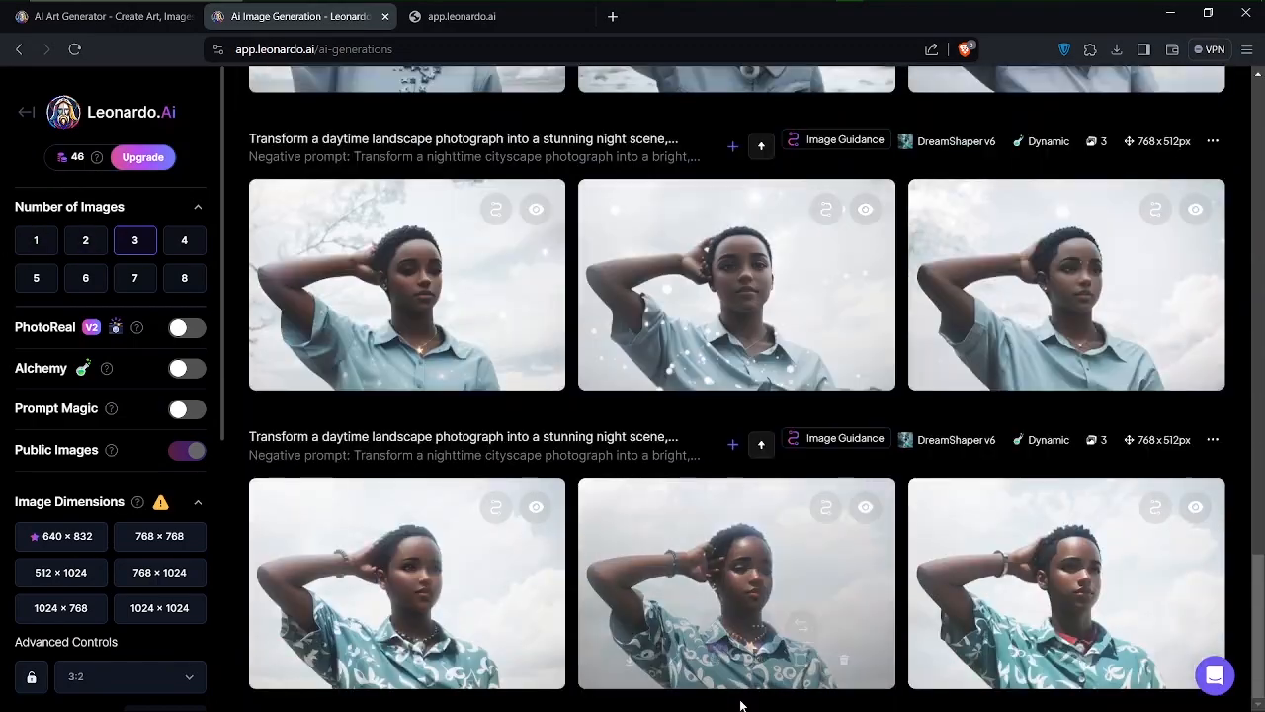
pyautogui.scroll(15, 738, 525)
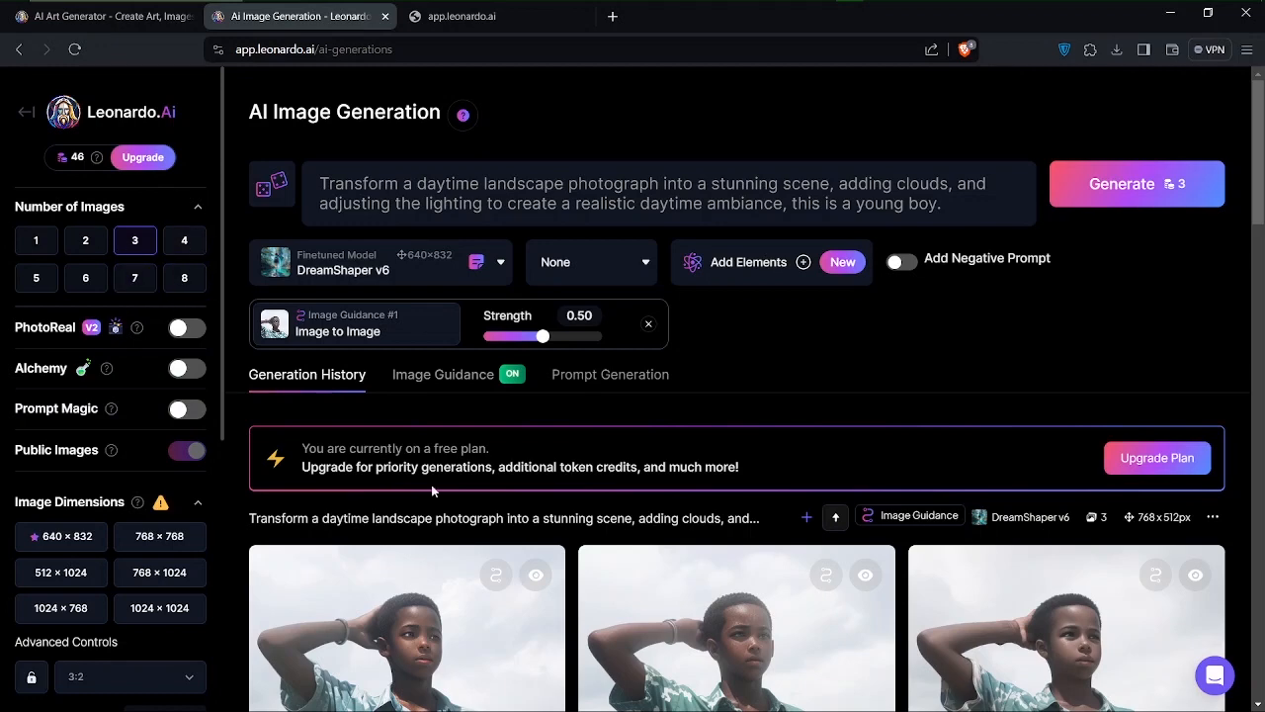
pyautogui.scroll(-3, 885, 395)
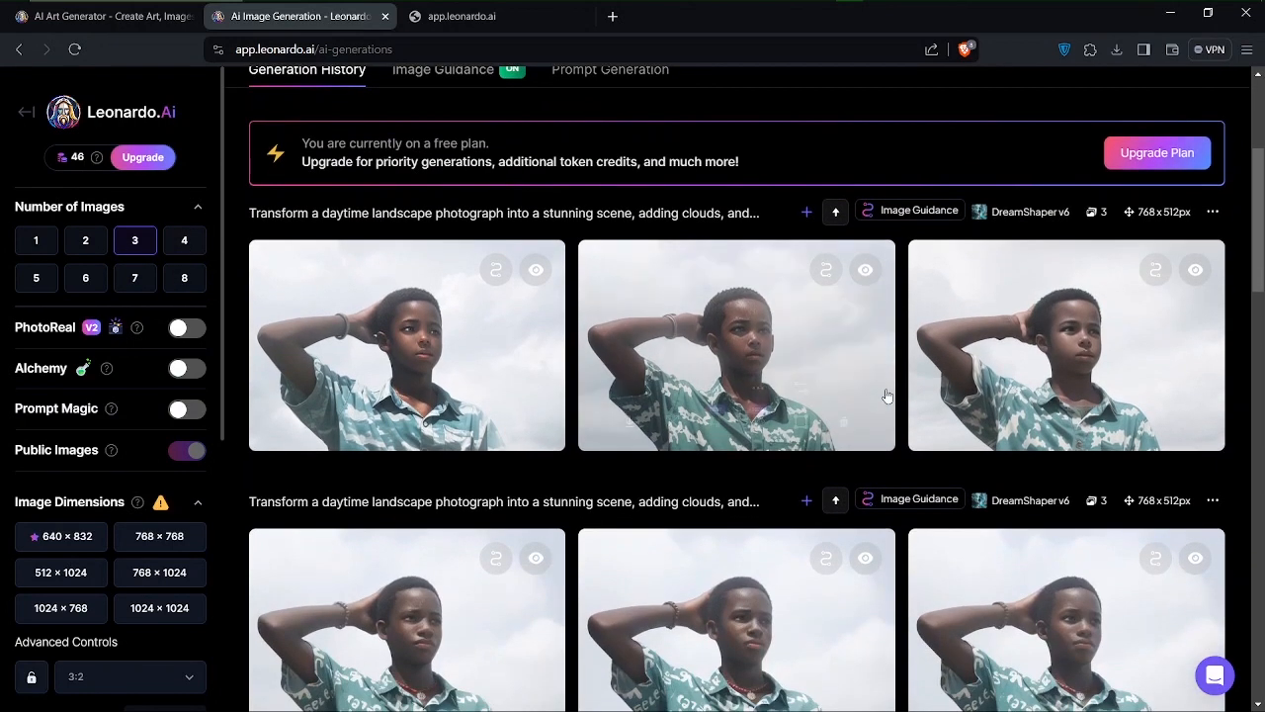